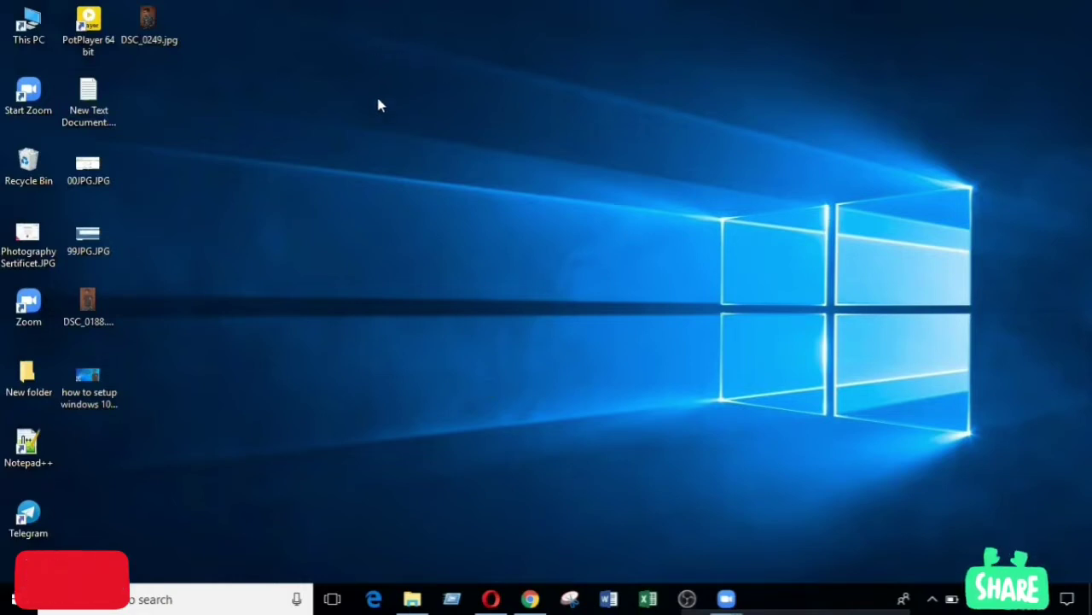
pyautogui.rightClick(311, 83)
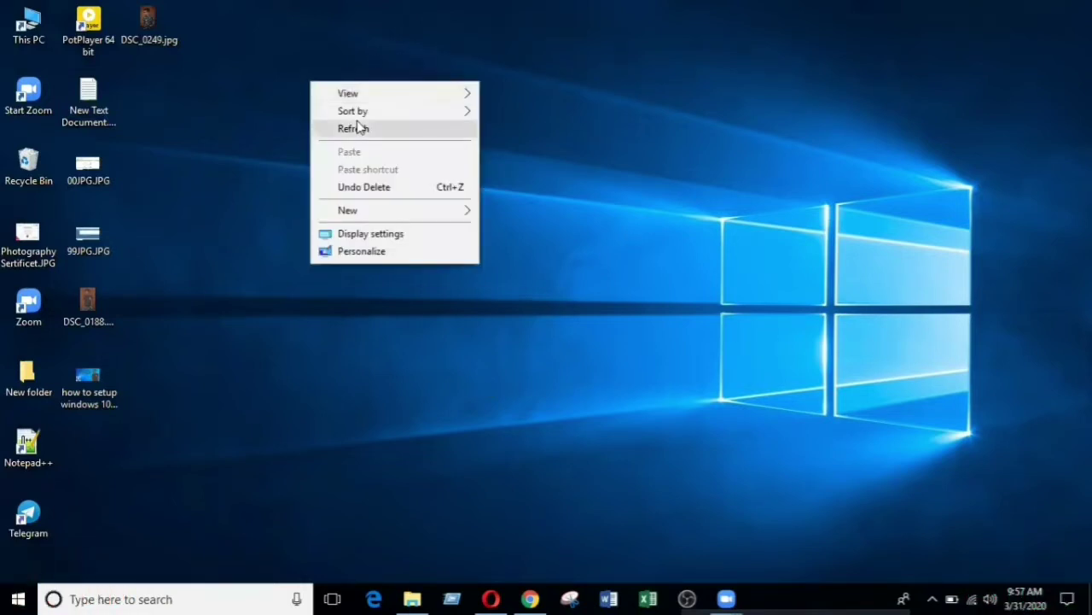
pyautogui.click(359, 129)
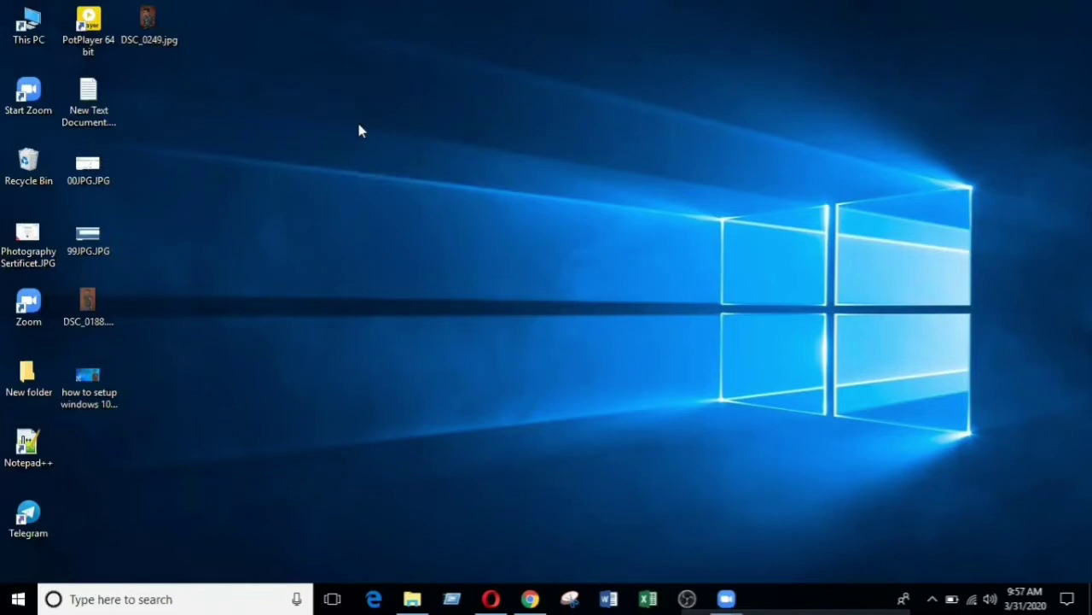
pyautogui.rightClick(355, 78)
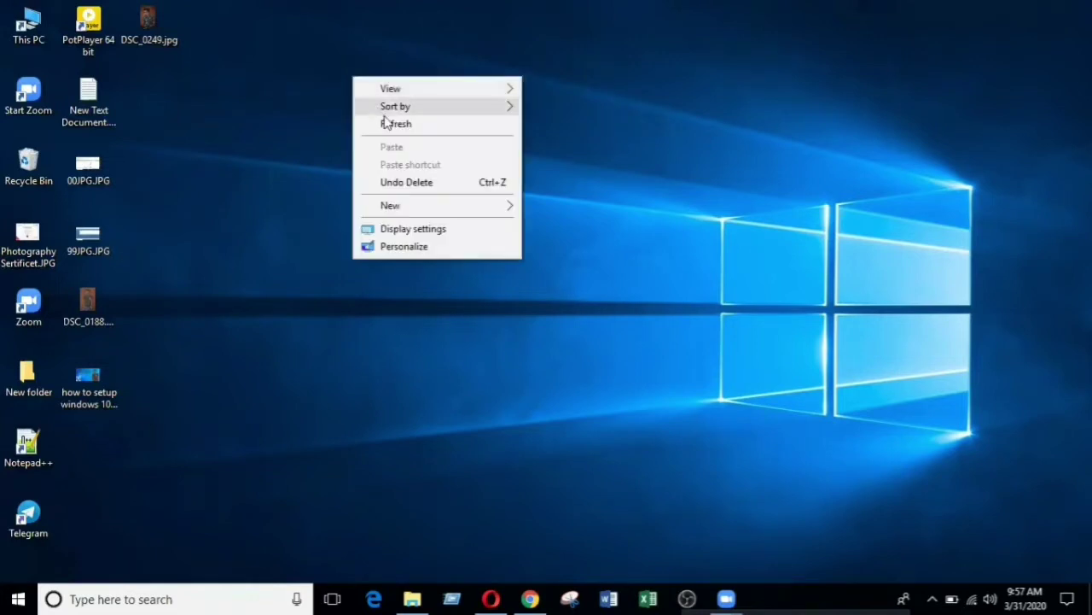
pyautogui.click(361, 122)
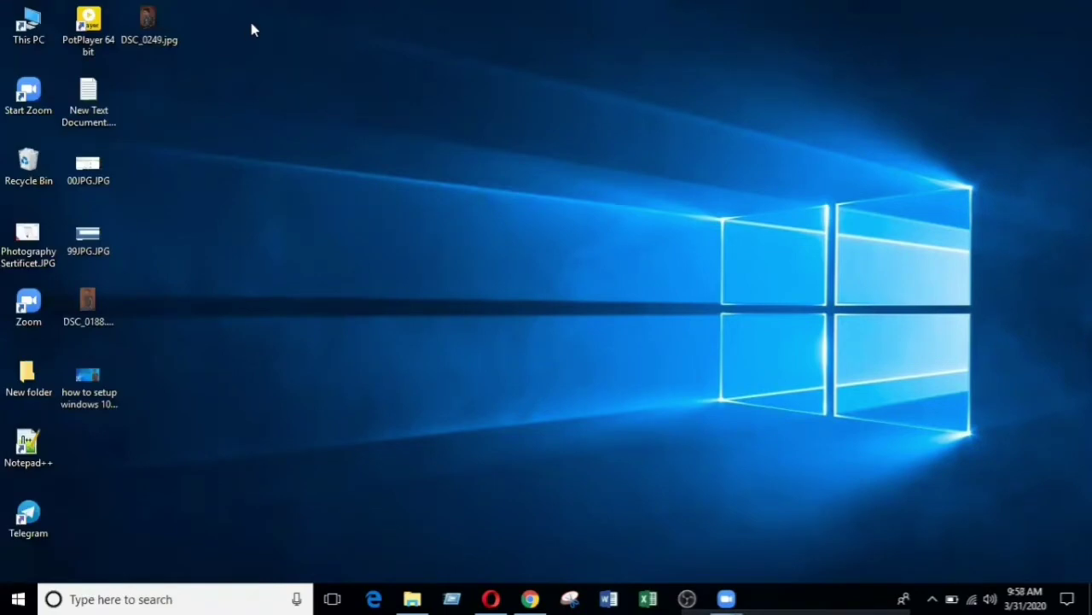
pyautogui.rightClick(283, 72)
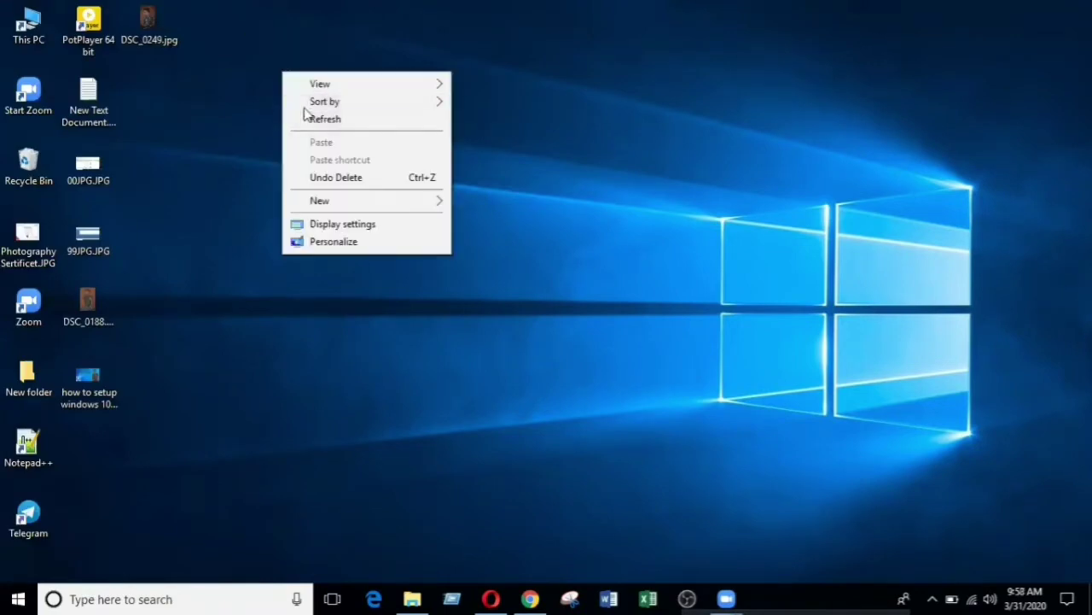
pyautogui.click(312, 114)
pyautogui.rightClick(275, 77)
pyautogui.click(312, 114)
pyautogui.rightClick(304, 89)
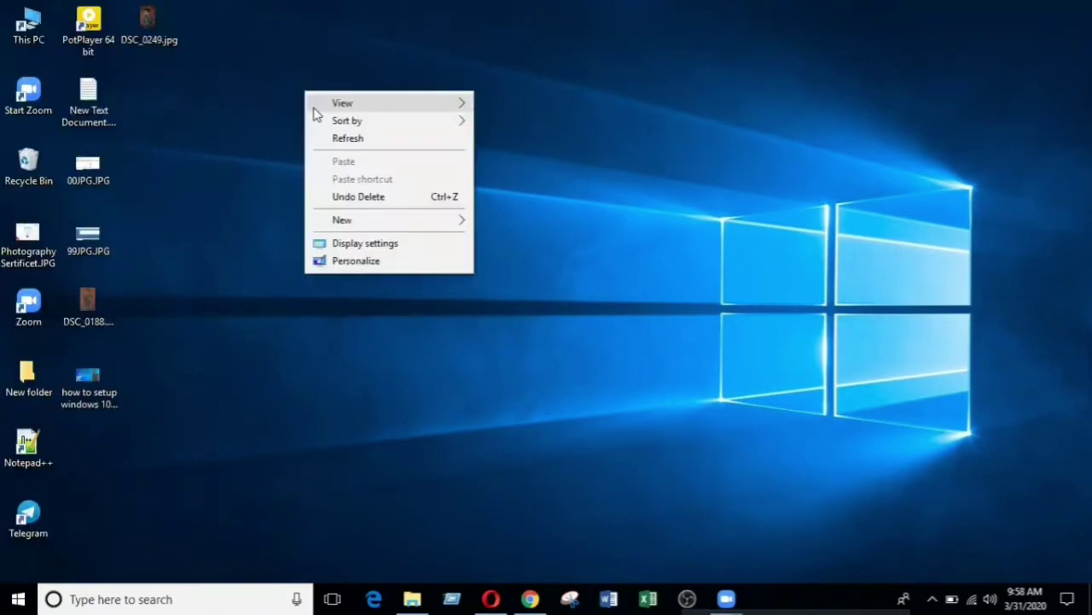
pyautogui.click(329, 140)
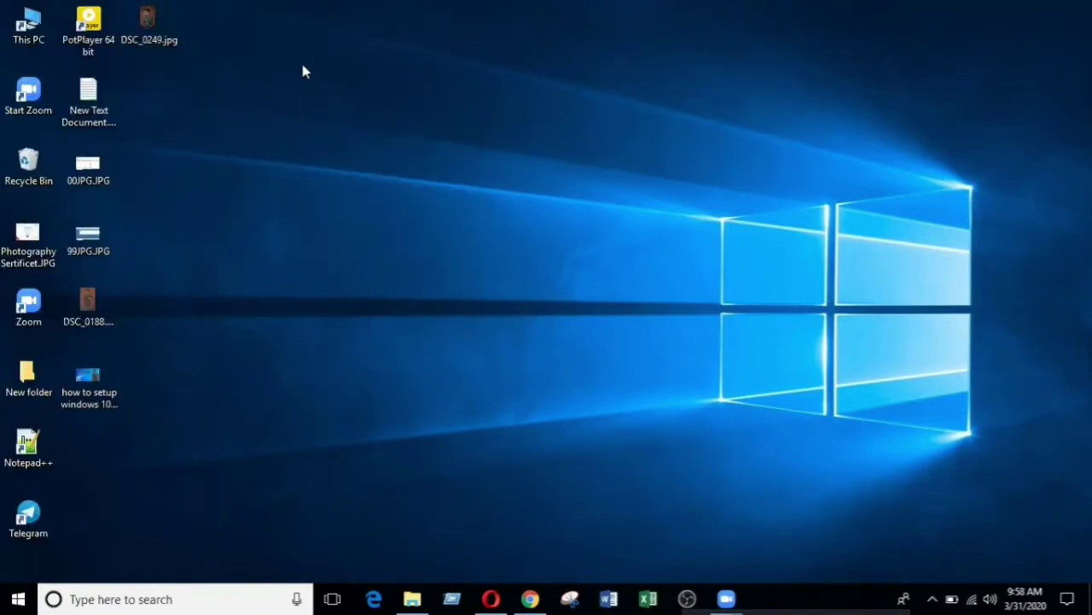
pyautogui.rightClick(302, 64)
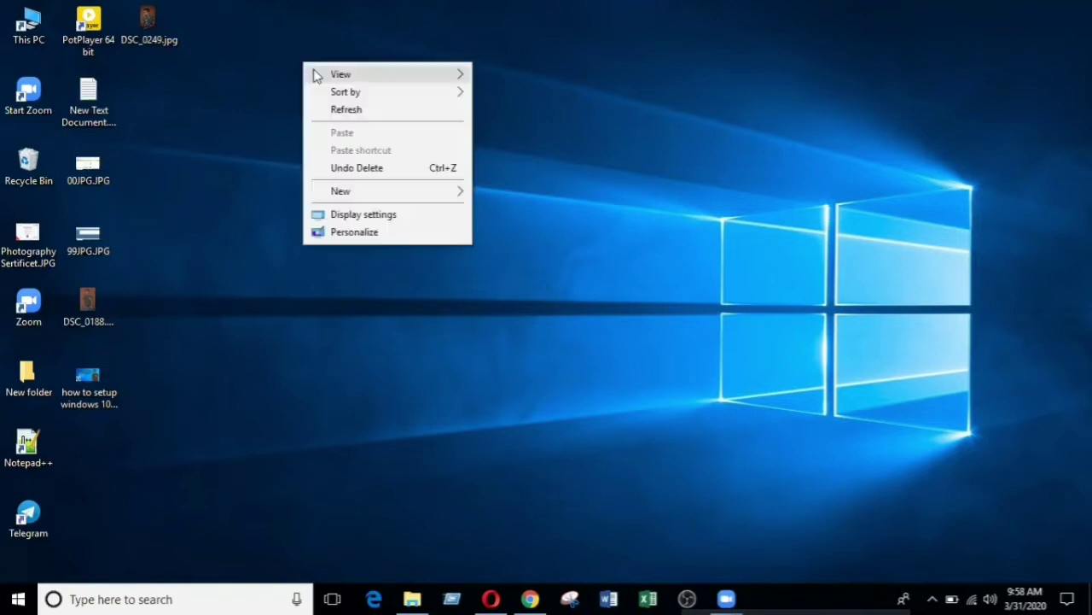
pyautogui.click(346, 113)
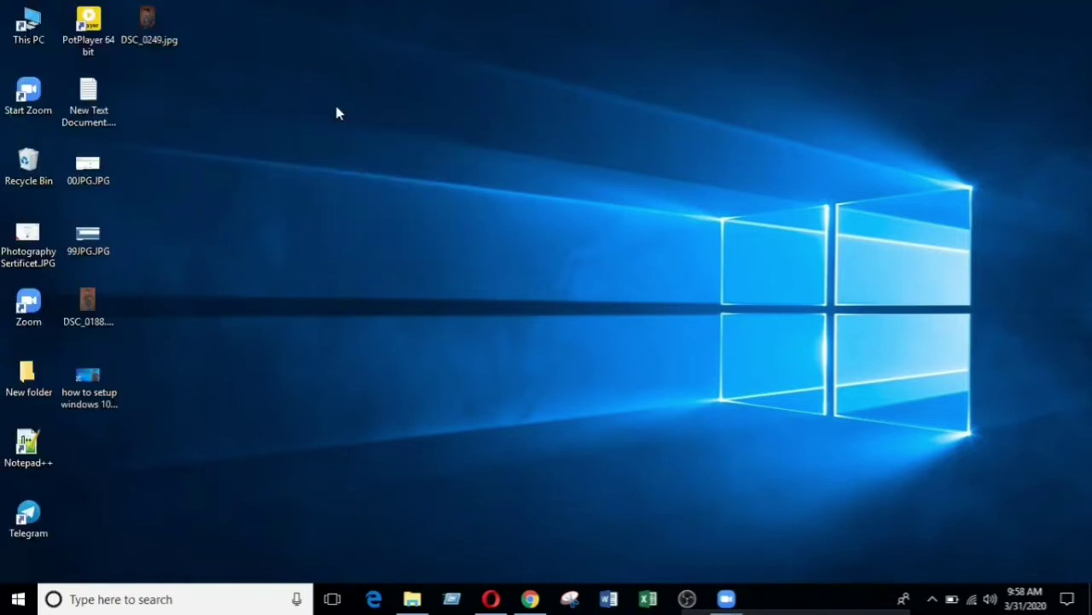
pyautogui.rightClick(280, 75)
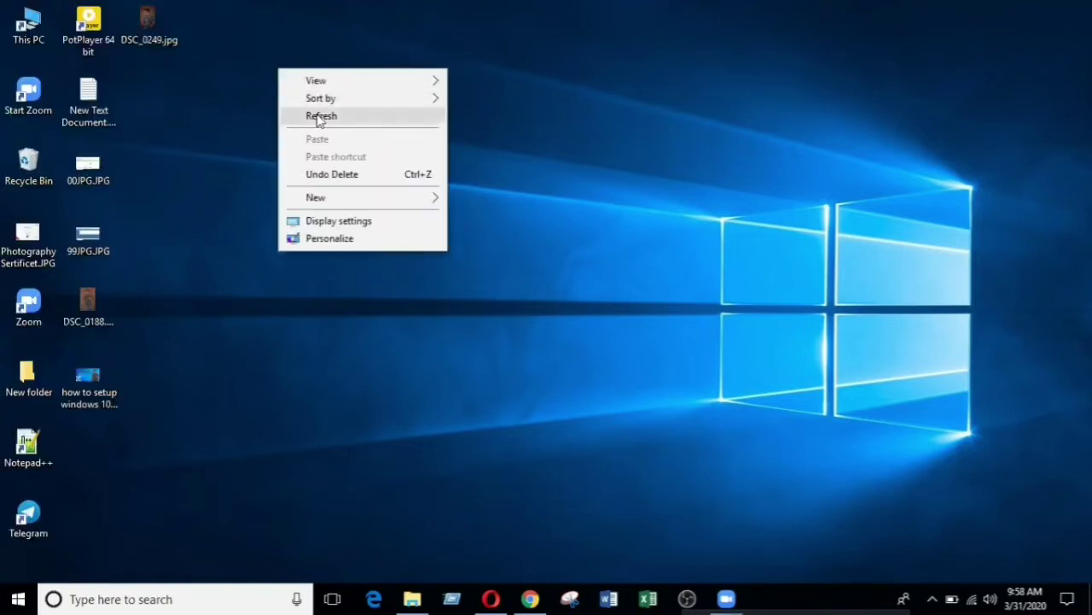
pyautogui.click(319, 117)
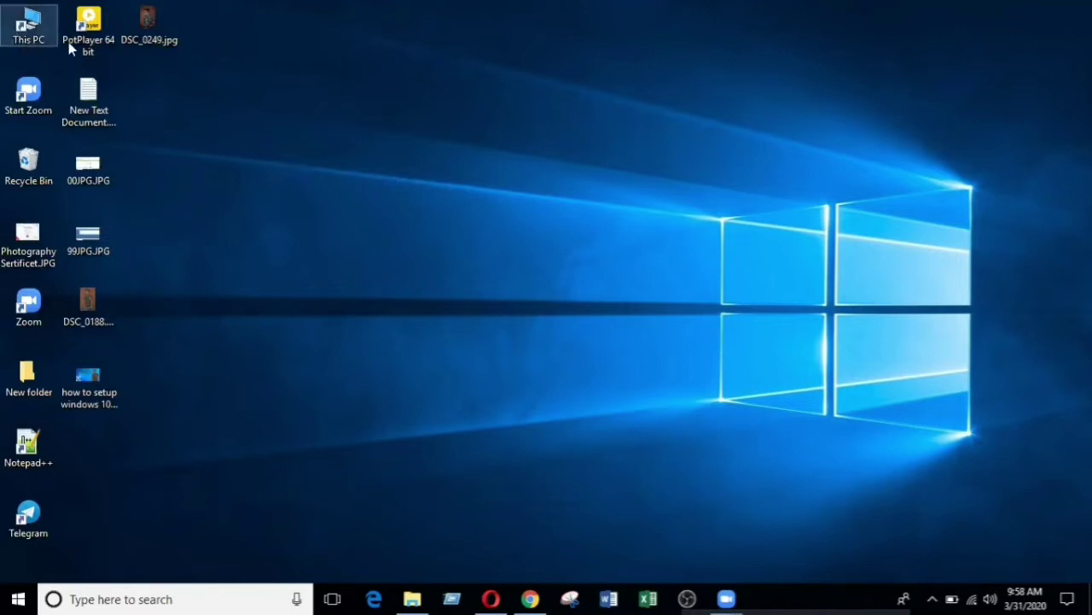
pyautogui.rightClick(245, 43)
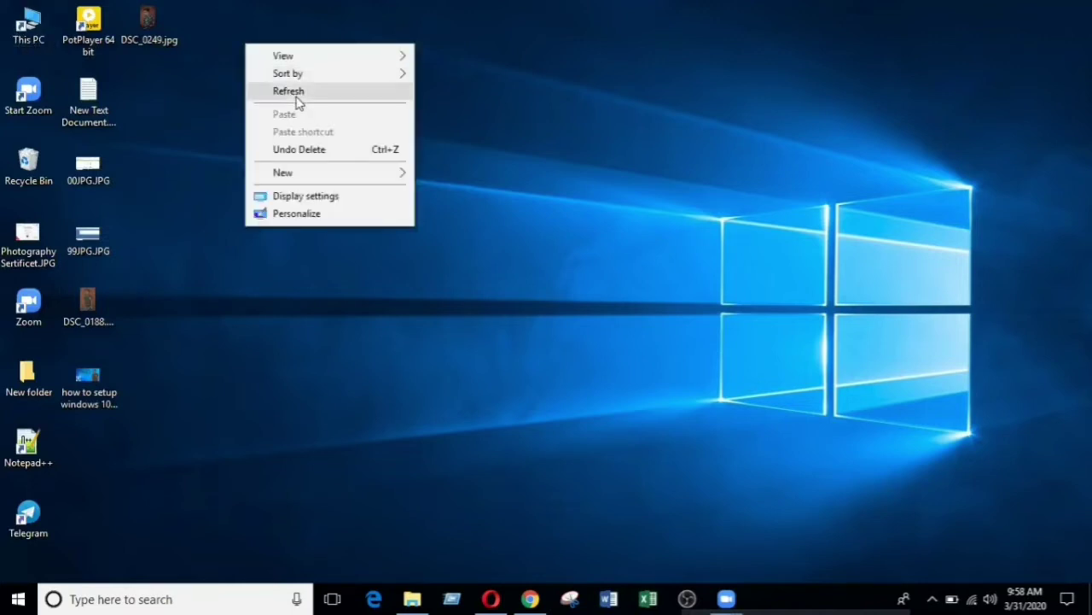
pyautogui.click(289, 91)
pyautogui.rightClick(289, 78)
pyautogui.rightClick(258, 58)
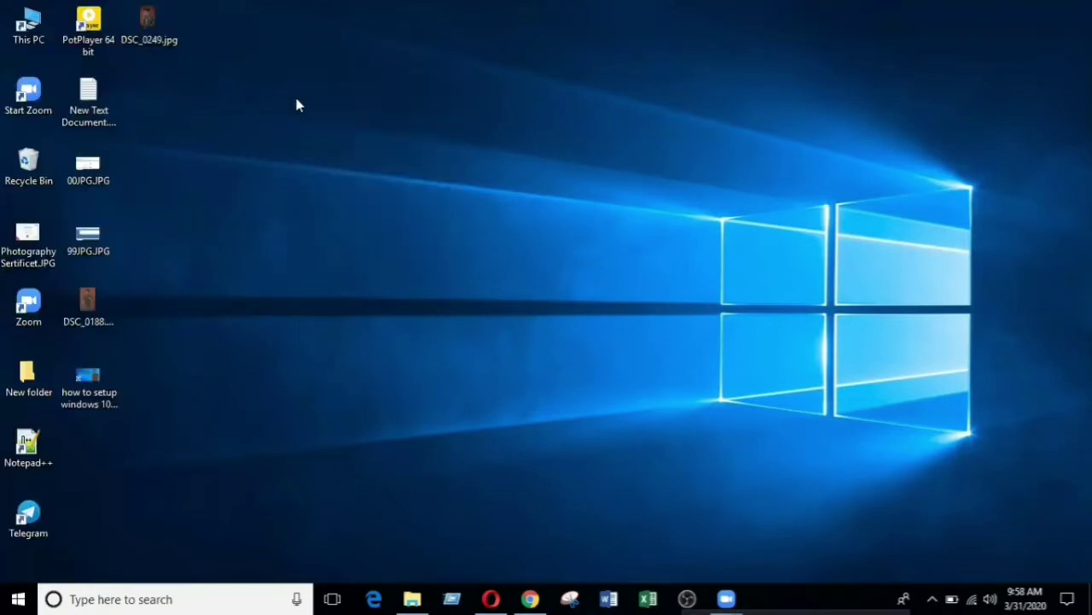
pyautogui.click(294, 104)
pyautogui.rightClick(293, 92)
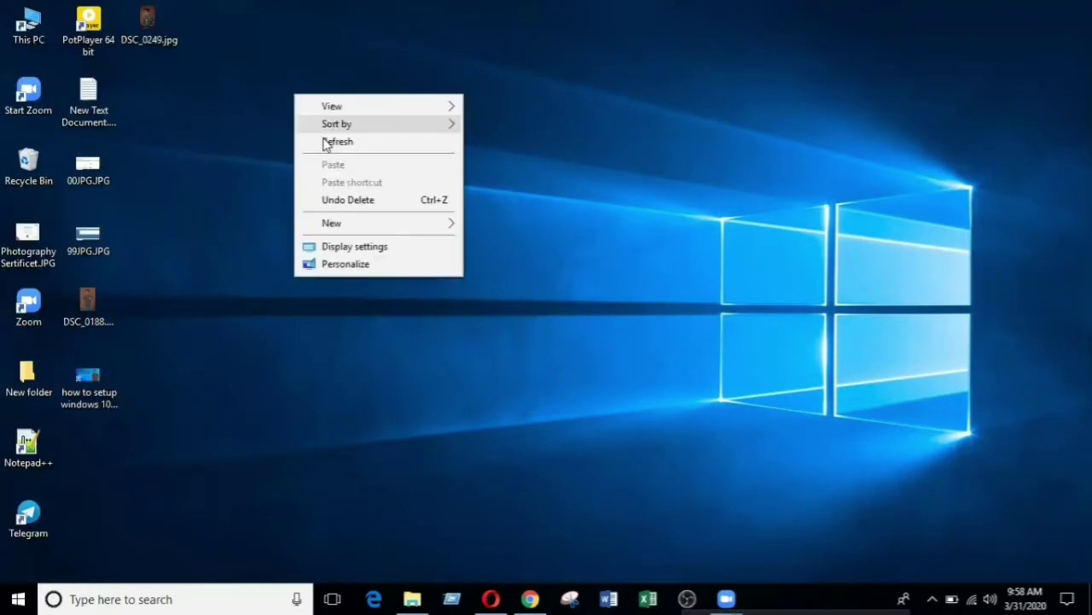
pyautogui.rightClick(278, 78)
pyautogui.rightClick(278, 78)
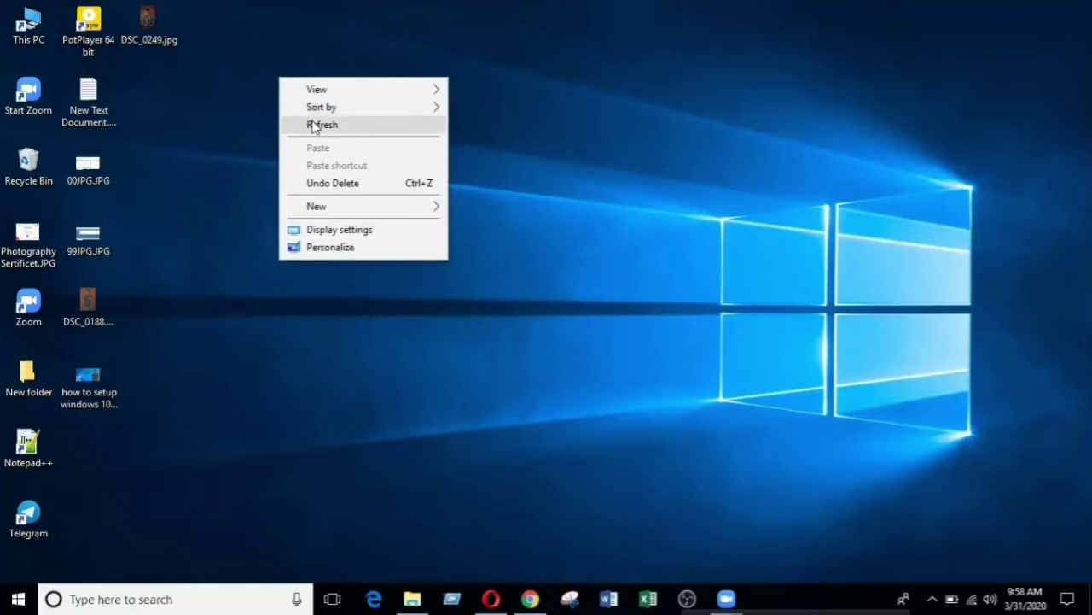
pyautogui.click(312, 123)
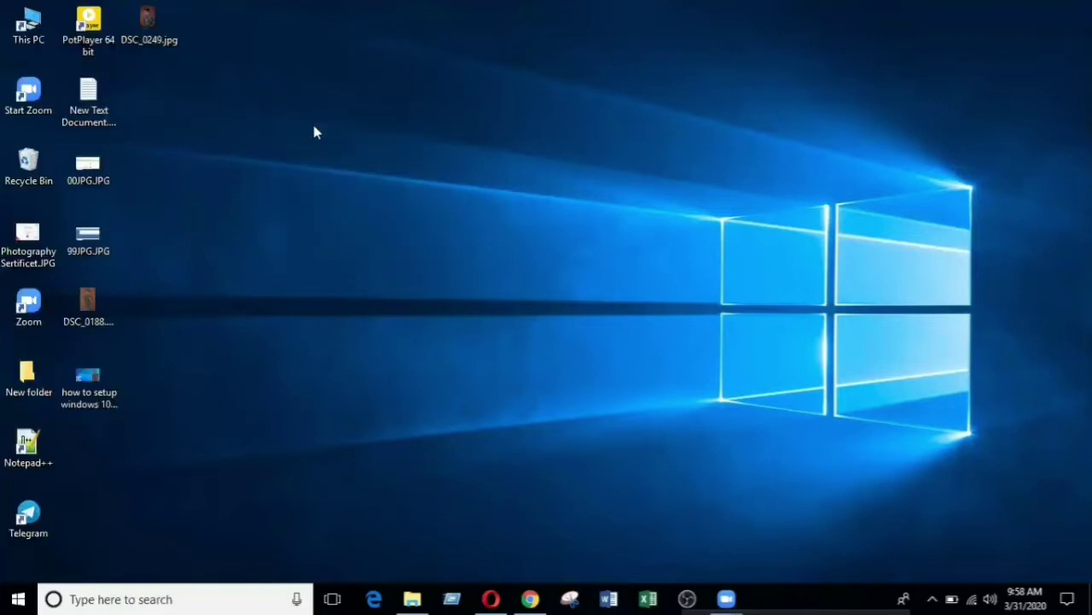
pyautogui.rightClick(374, 69)
pyautogui.click(350, 69)
pyautogui.rightClick(322, 56)
pyautogui.click(352, 106)
pyautogui.rightClick(320, 57)
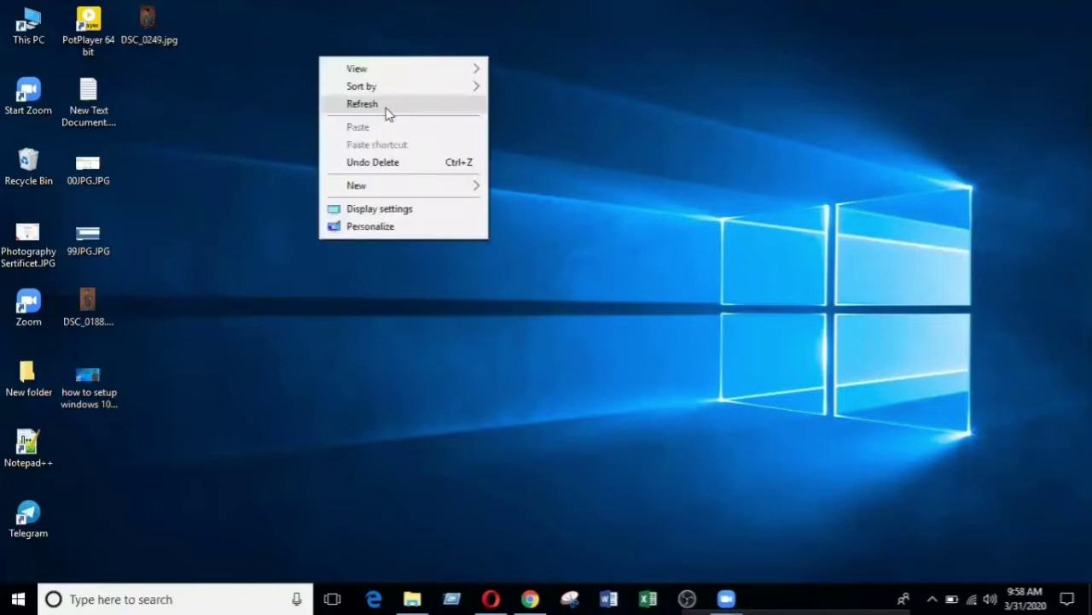
pyautogui.click(341, 99)
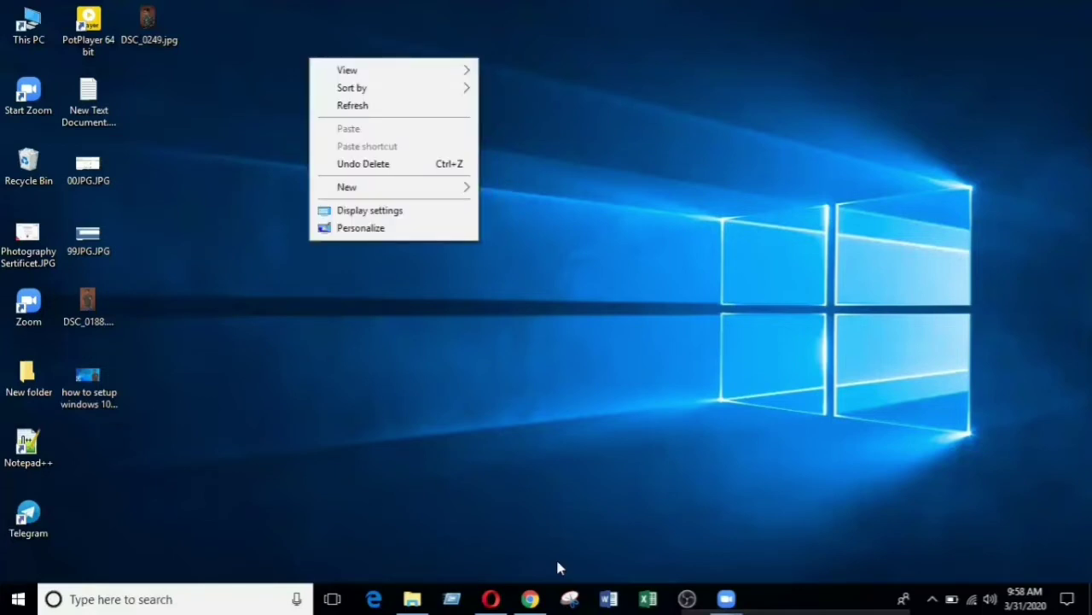
pyautogui.click(553, 555)
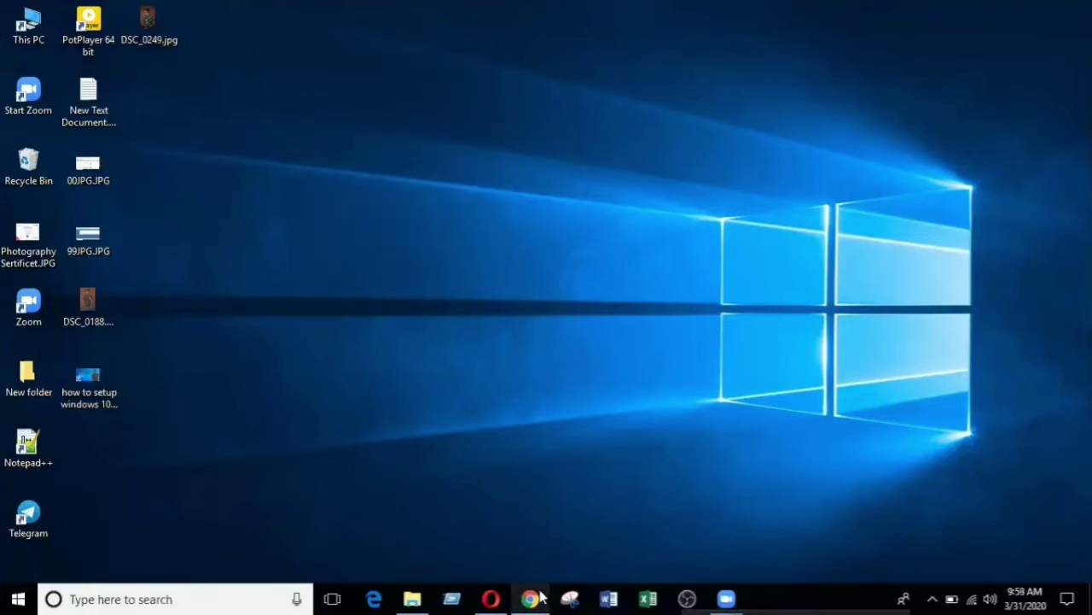
# - Switch to the Chrome browser and search Google for "2captcha"
pyautogui.moveTo(536, 597)
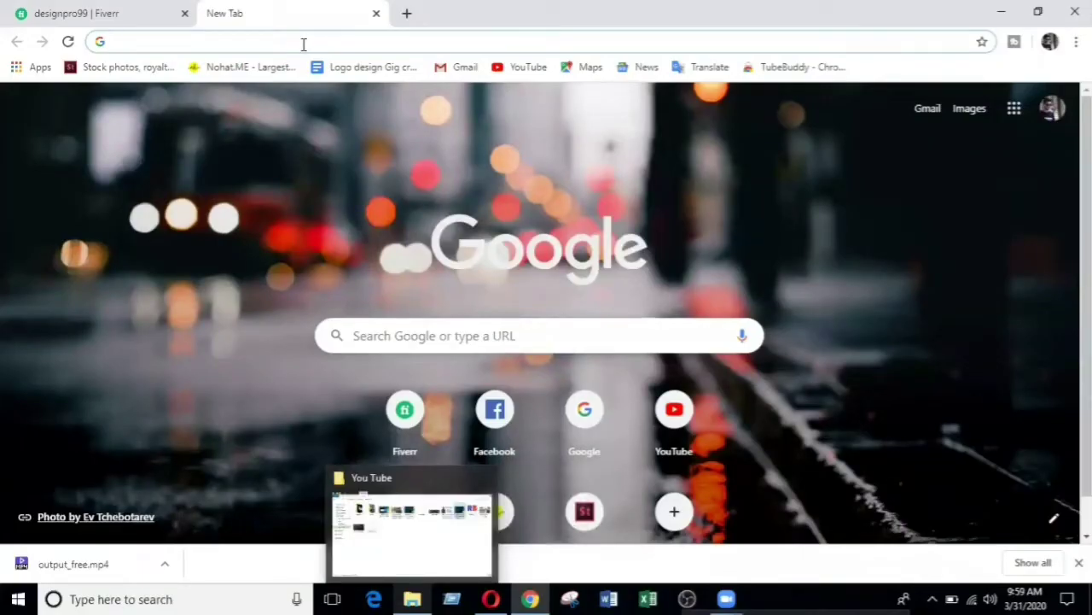
pyautogui.click(303, 44)
pyautogui.write('2')
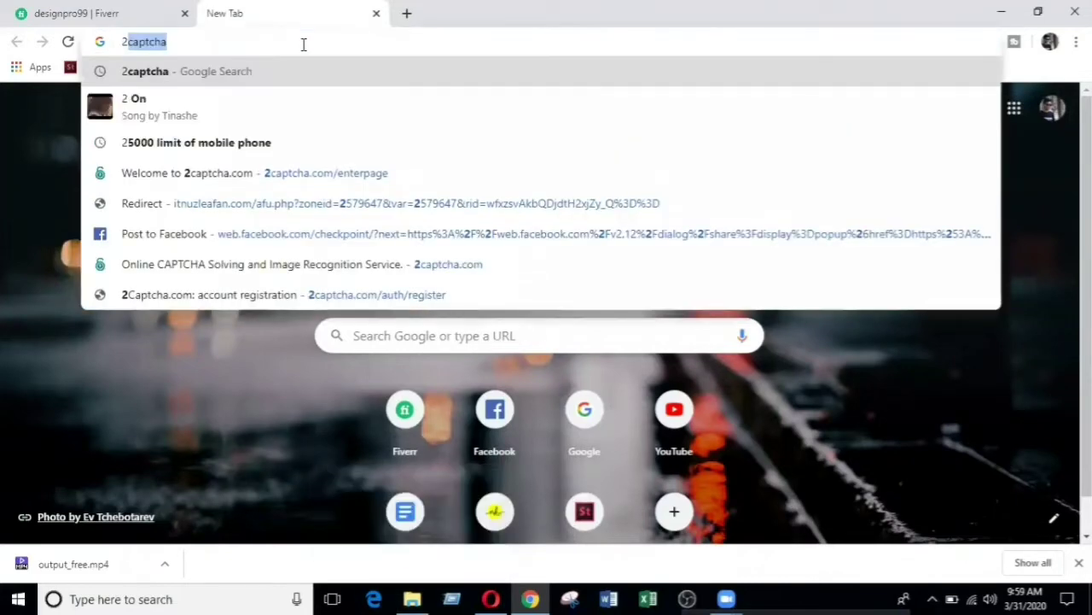
pyautogui.write('ca')
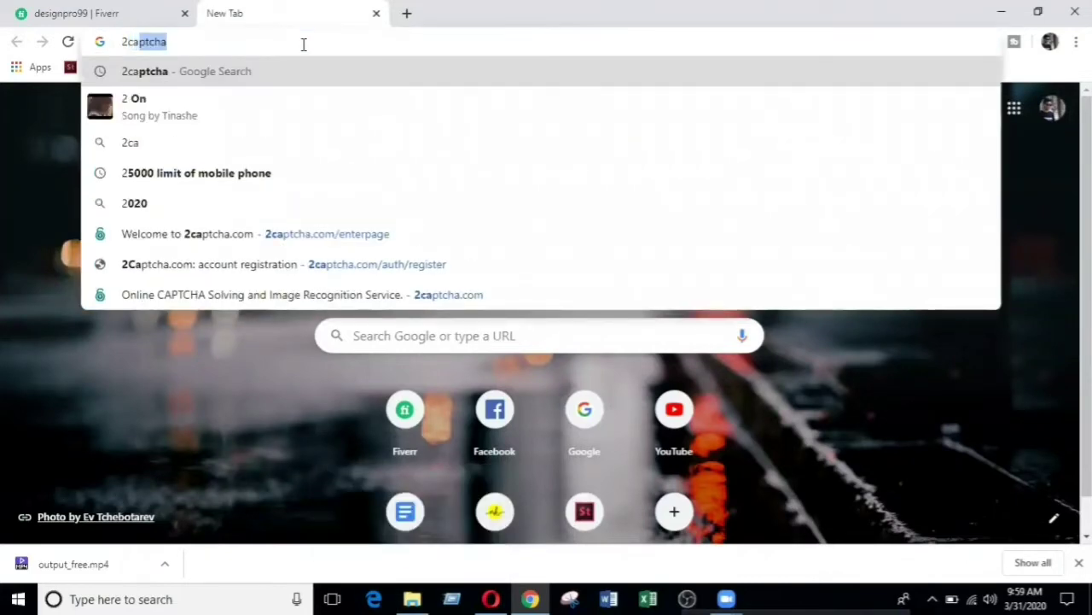
pyautogui.press('Return')
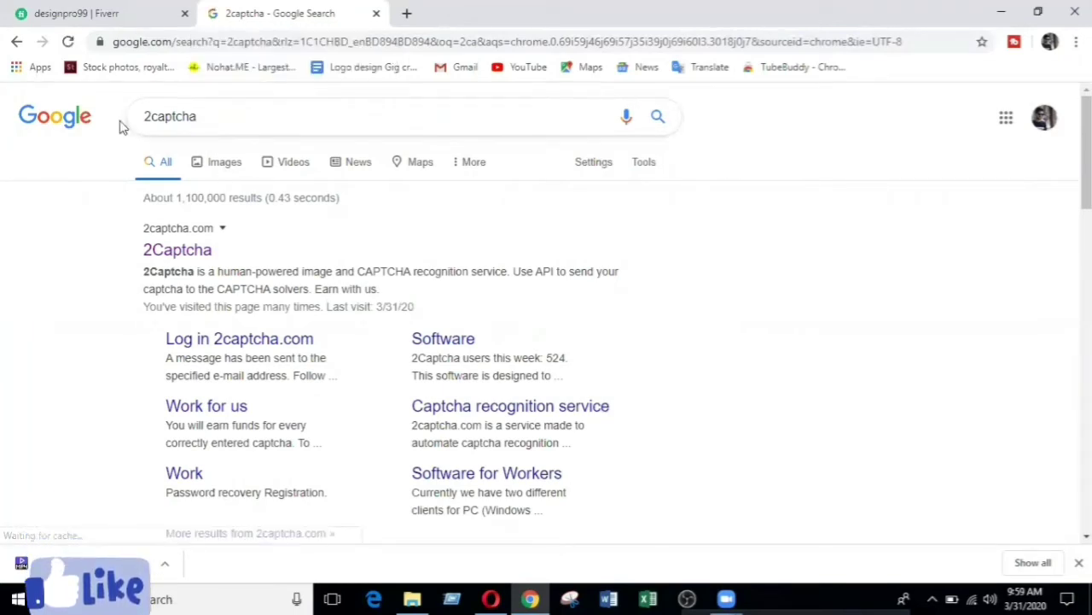
# - Replace the Google query with "what is 2captcha" and run the search
pyautogui.click(193, 116)
pyautogui.hotkey('ctrl', 'a')
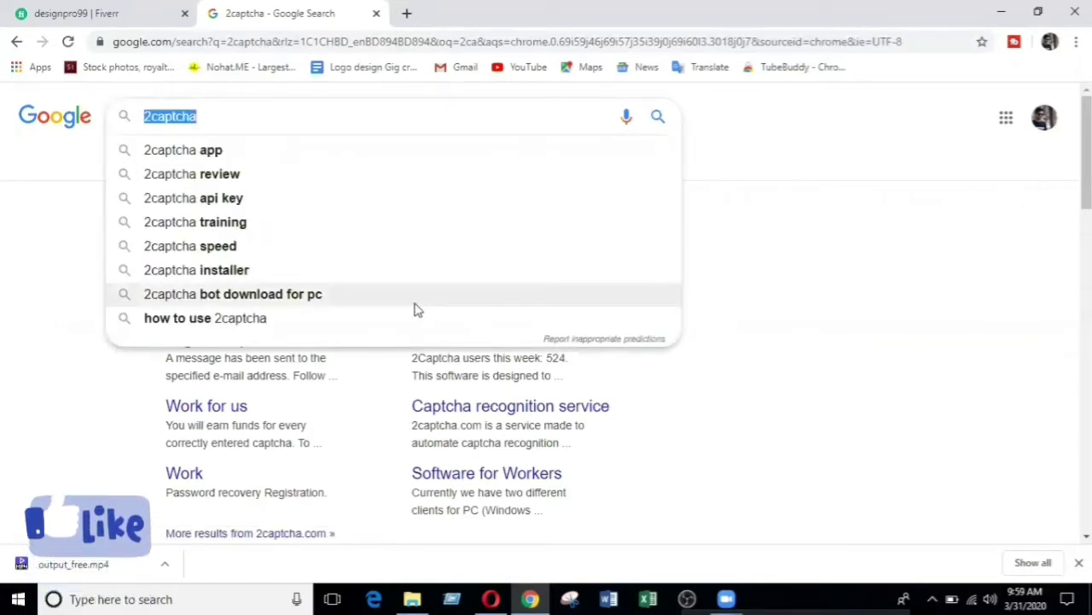
pyautogui.write('what ')
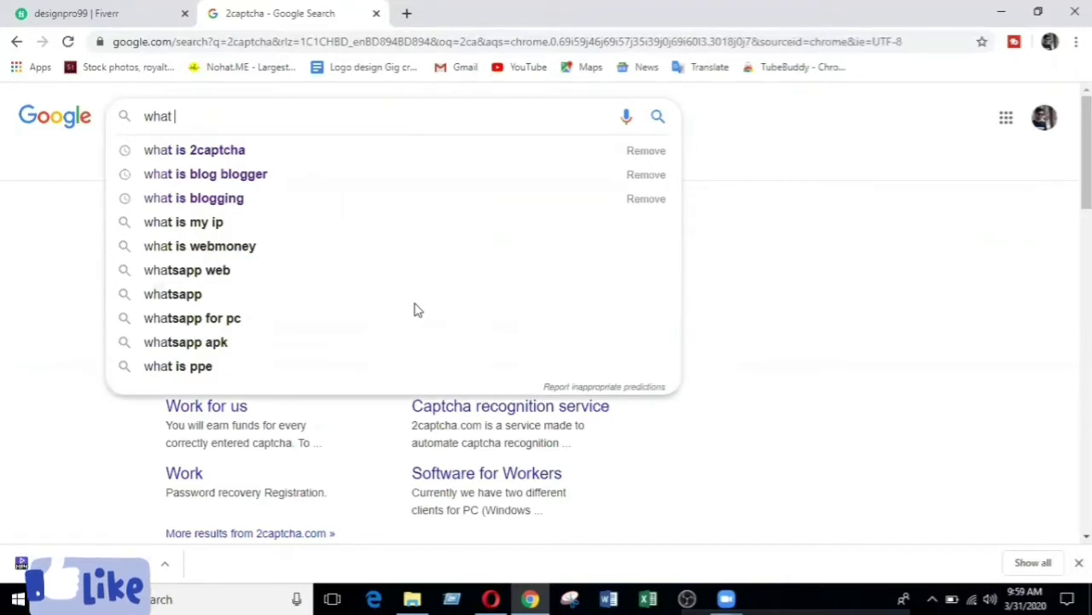
pyautogui.write('is ')
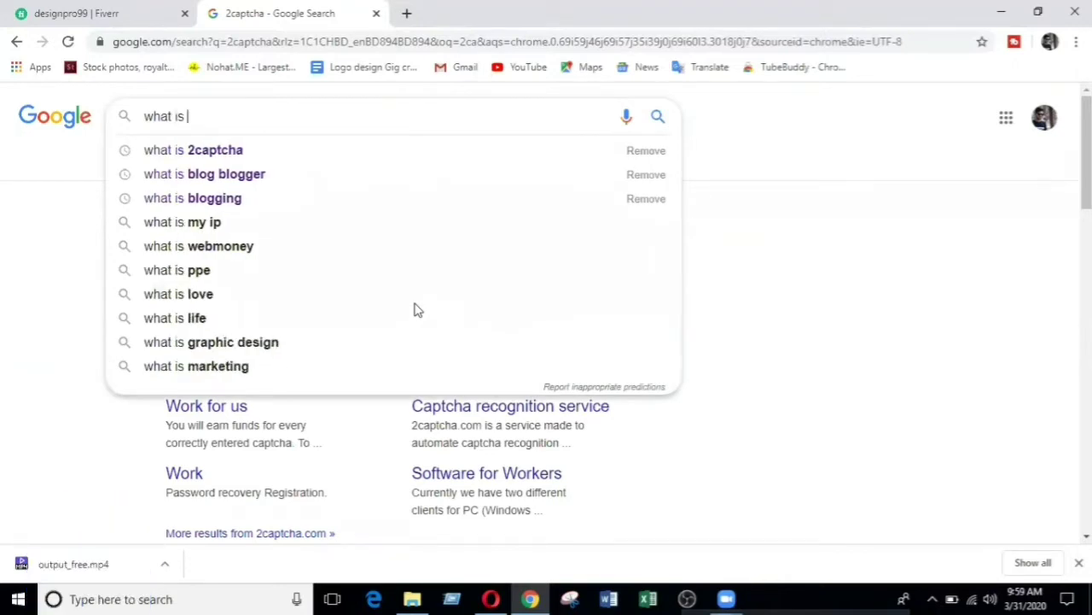
pyautogui.write('2ca')
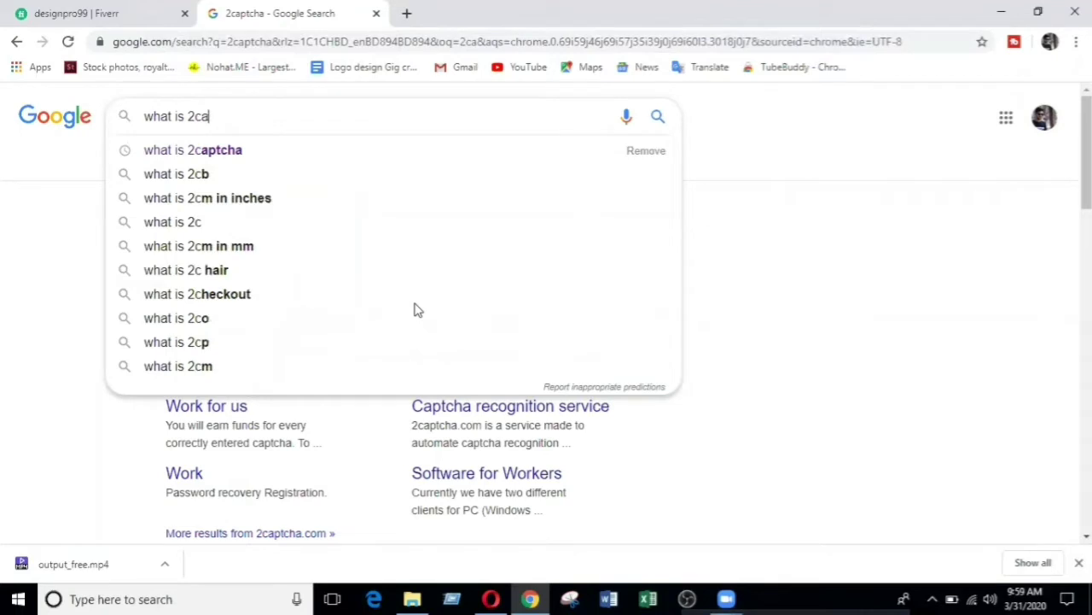
pyautogui.press('Down')
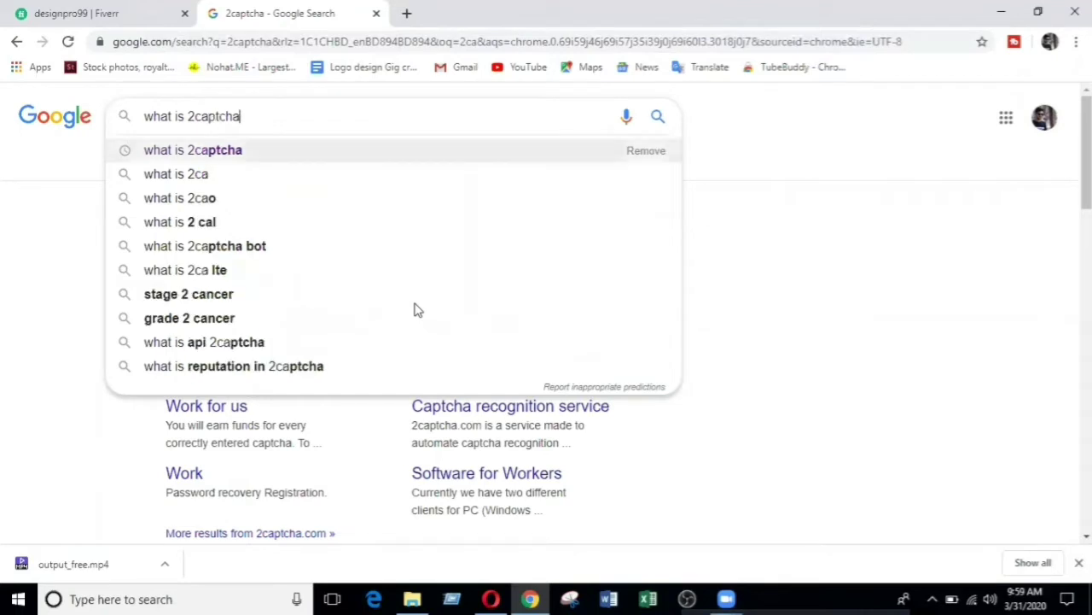
pyautogui.press('Return')
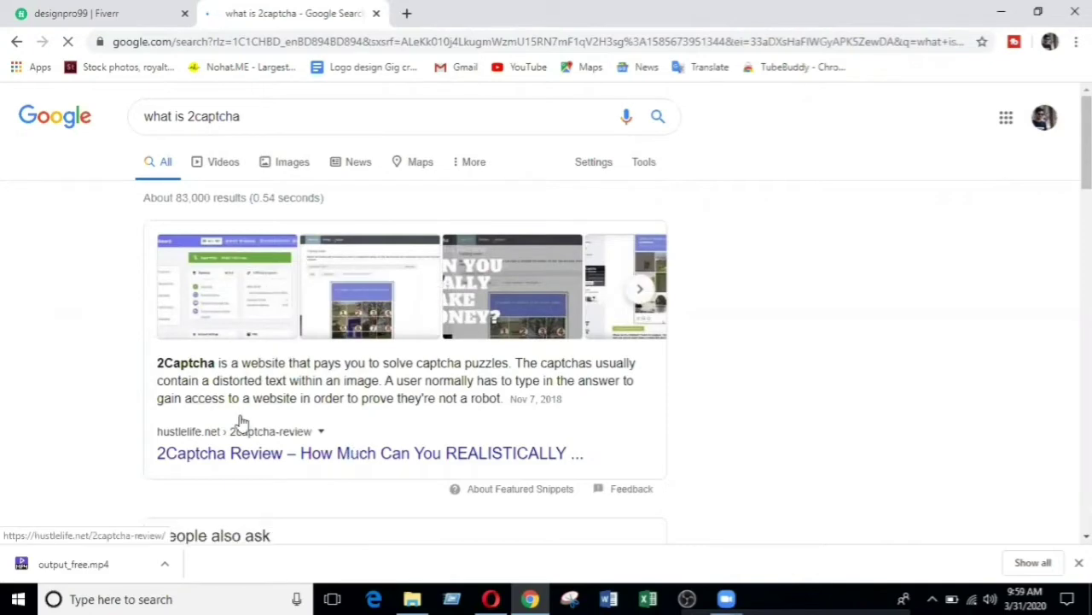
# - Look through the results for "what is 2captcha" and highlight the title of the 2captcha.com online typing job result
pyautogui.scroll(-2, 309, 361)
pyautogui.scroll(-1, 309, 362)
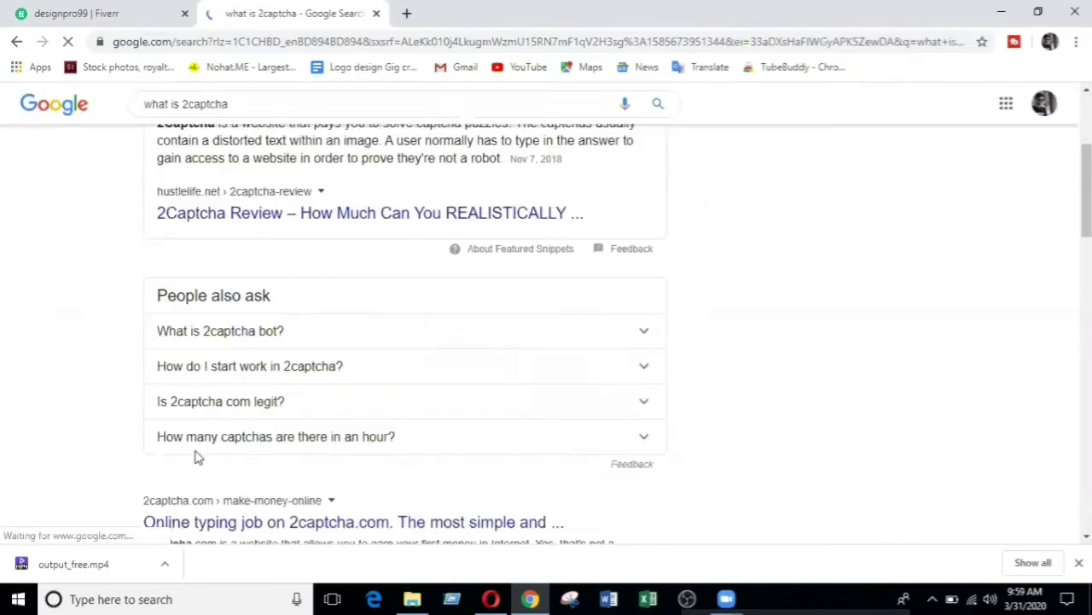
pyautogui.scroll(-1, 194, 457)
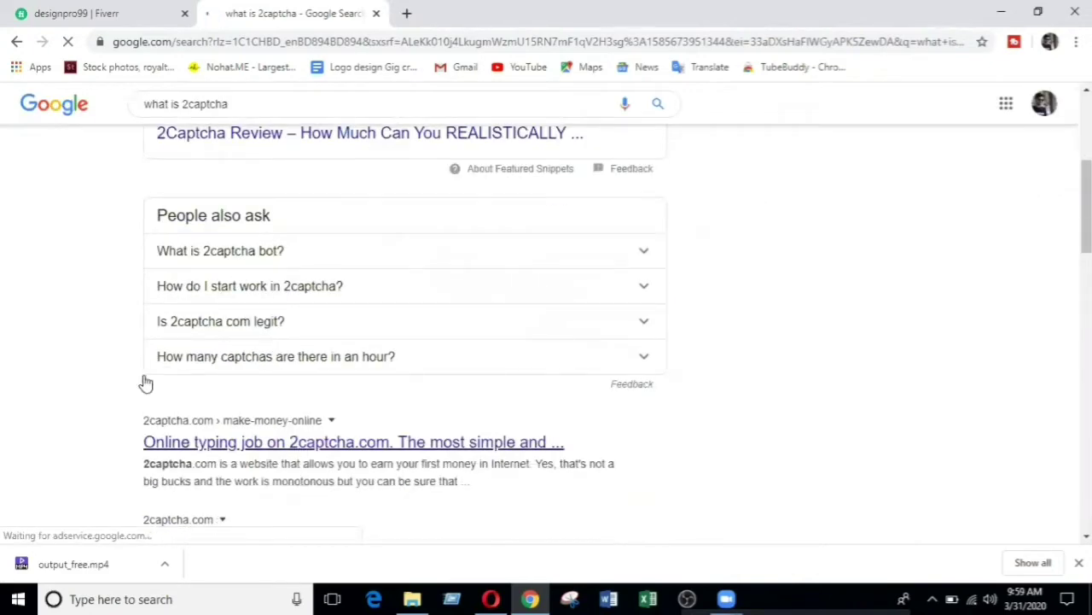
pyautogui.scroll(-1, 124, 369)
pyautogui.moveTo(143, 362); pyautogui.dragTo(155, 362)
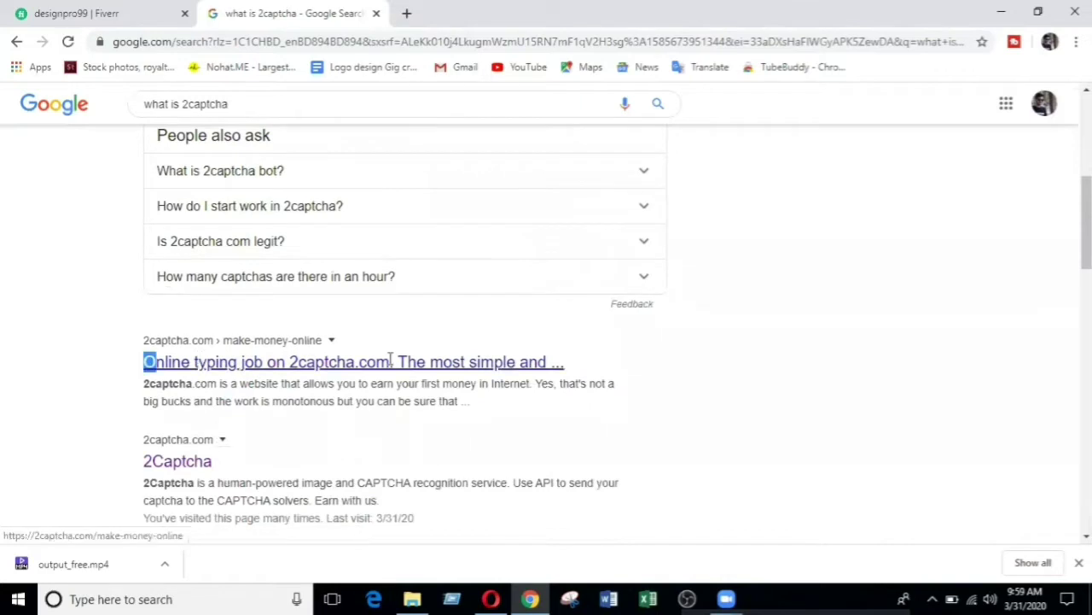
pyautogui.moveTo(529, 352); pyautogui.dragTo(563, 361)
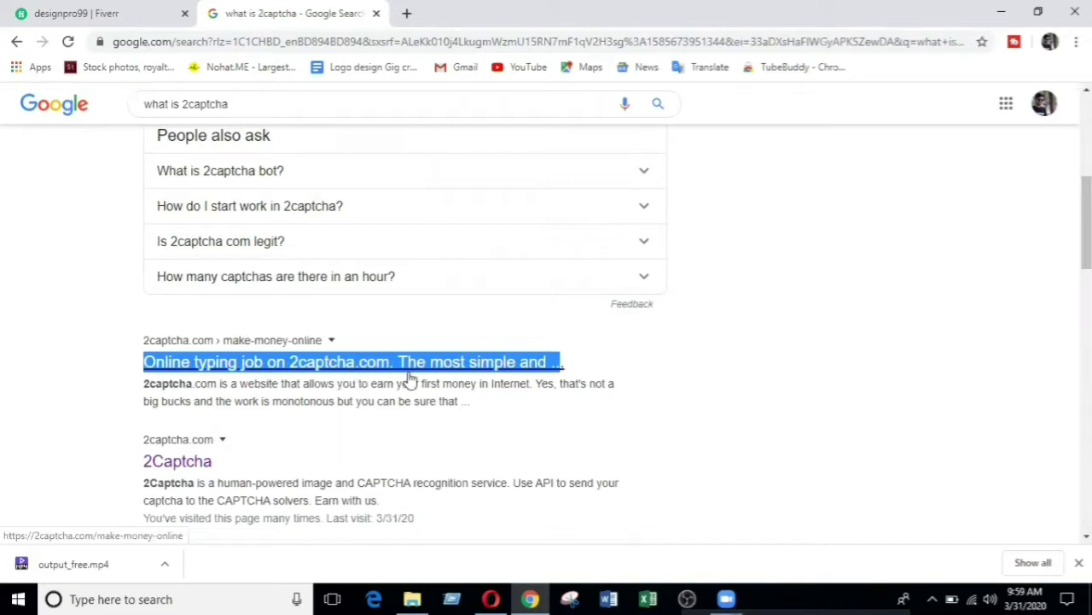
pyautogui.click(708, 374)
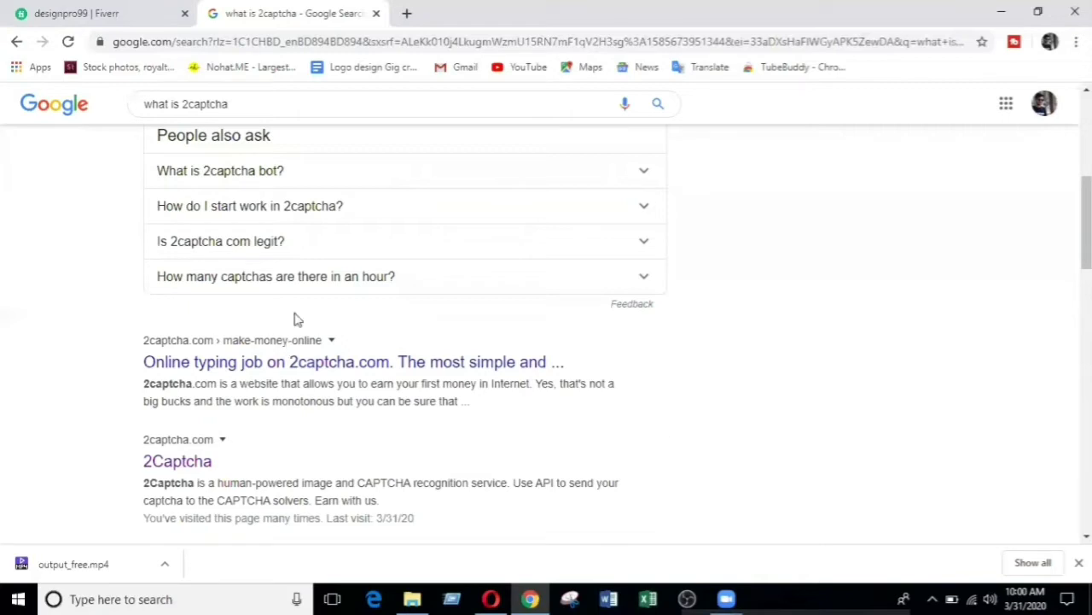
# - Minimize the browser window to return to the desktop
pyautogui.click(1000, 10)
pyautogui.rightClick(589, 82)
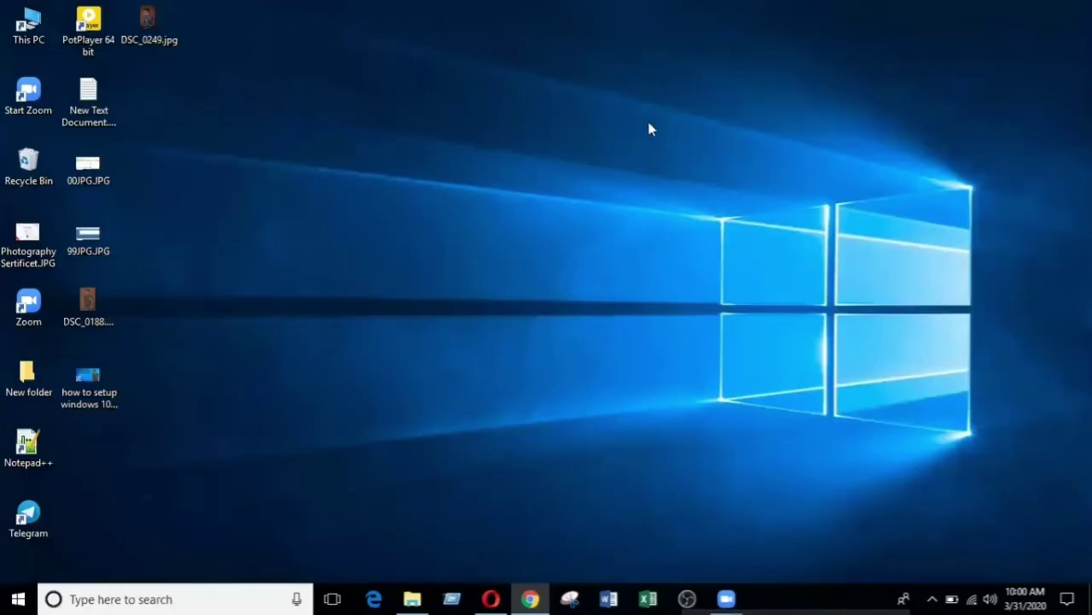
pyautogui.click(636, 130)
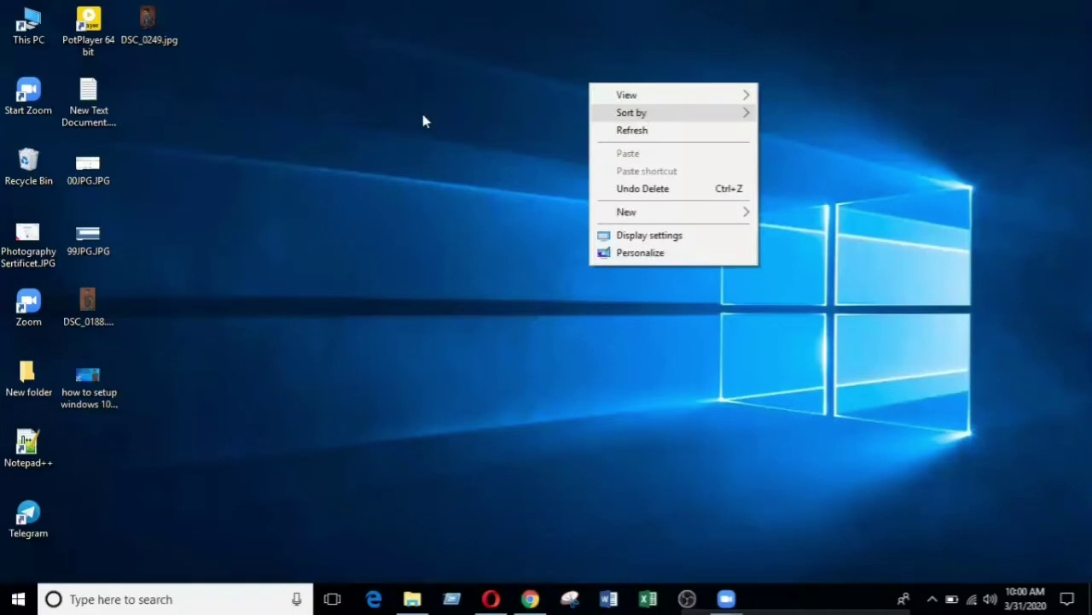
pyautogui.rightClick(375, 134)
pyautogui.click(424, 173)
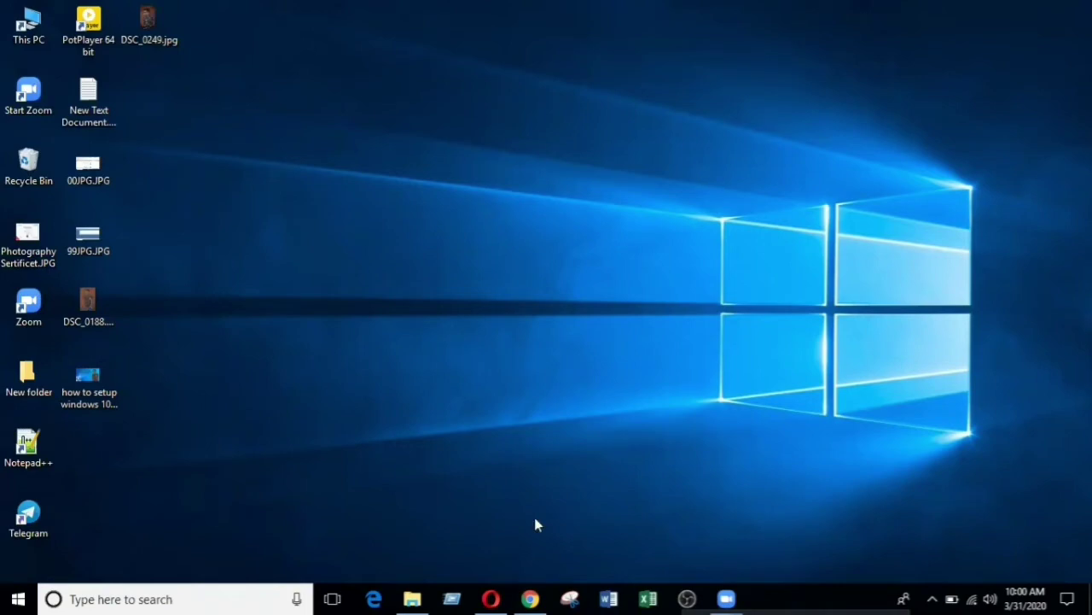
# - Switch back to Chrome and read the featured snippet and related questions for "what is 2captcha"
pyautogui.click(543, 599)
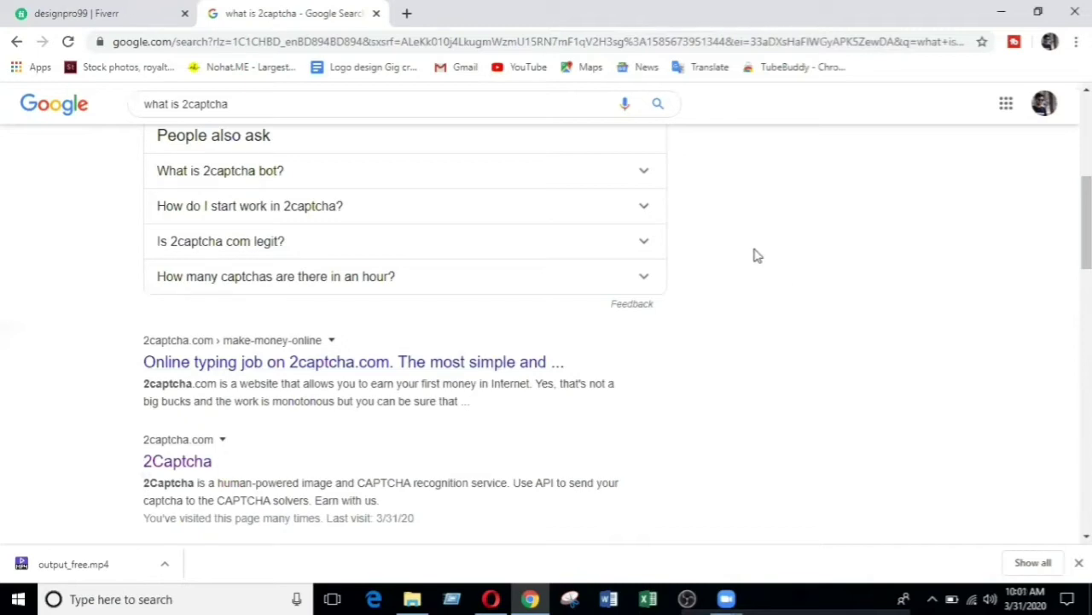
pyautogui.scroll(1, 779, 250)
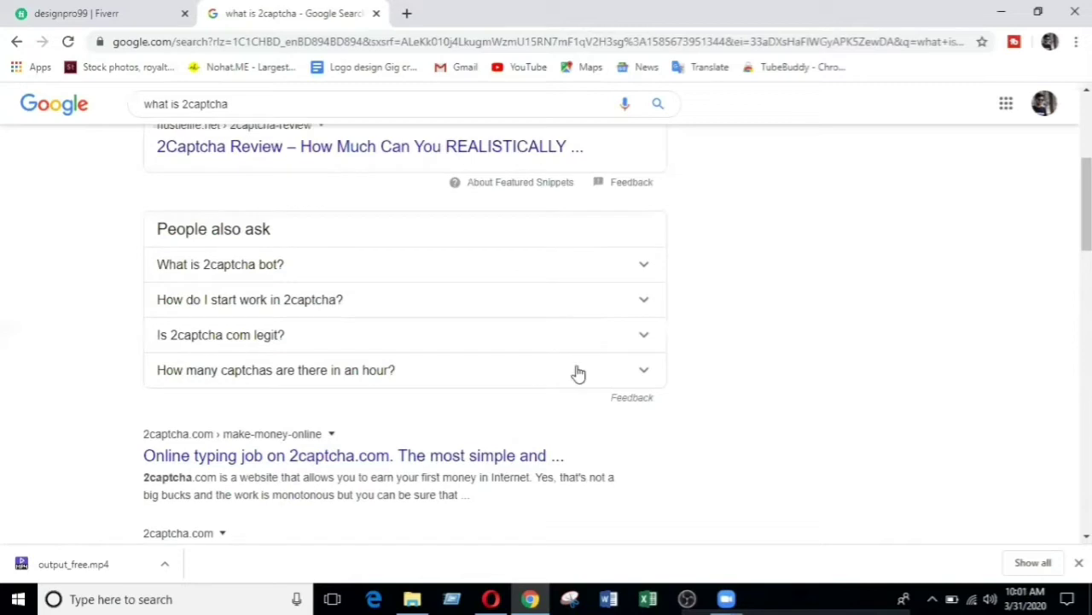
pyautogui.scroll(3, 575, 373)
pyautogui.scroll(-3, 244, 460)
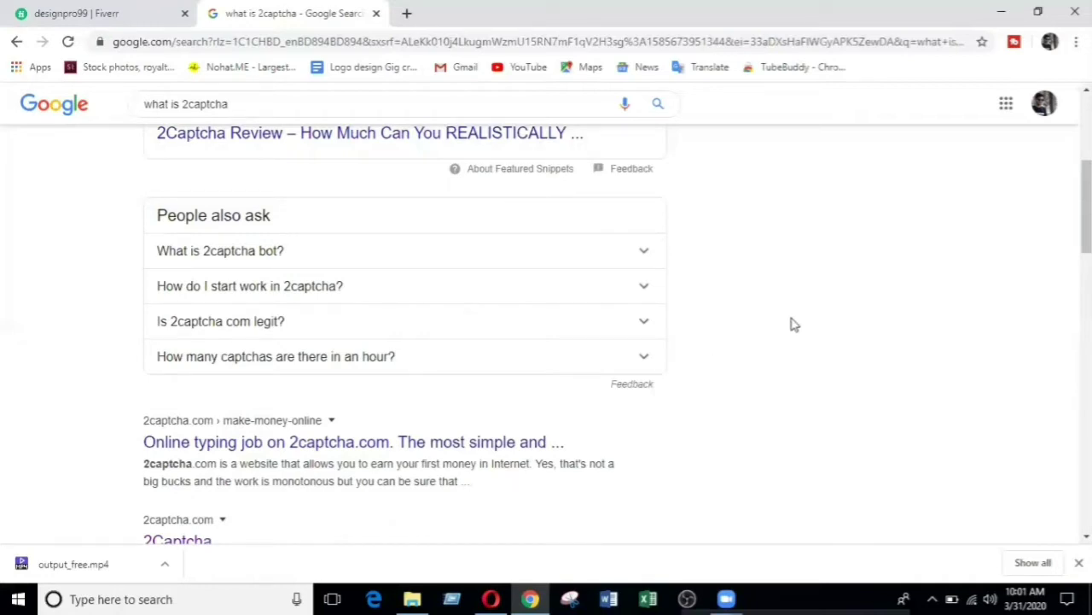
pyautogui.scroll(4, 812, 322)
pyautogui.scroll(-3, 812, 322)
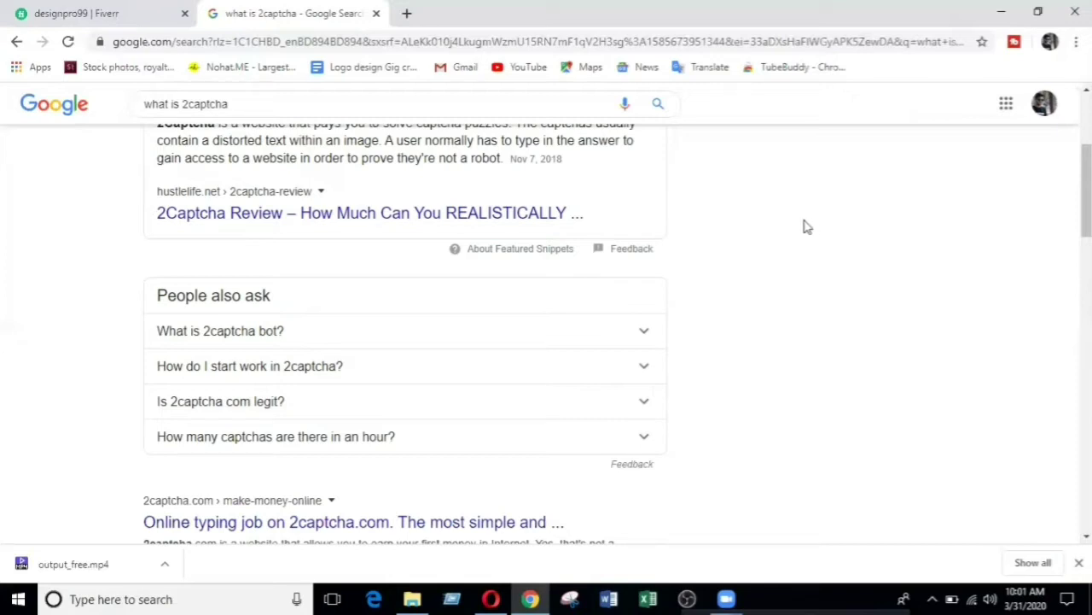
pyautogui.scroll(2, 806, 226)
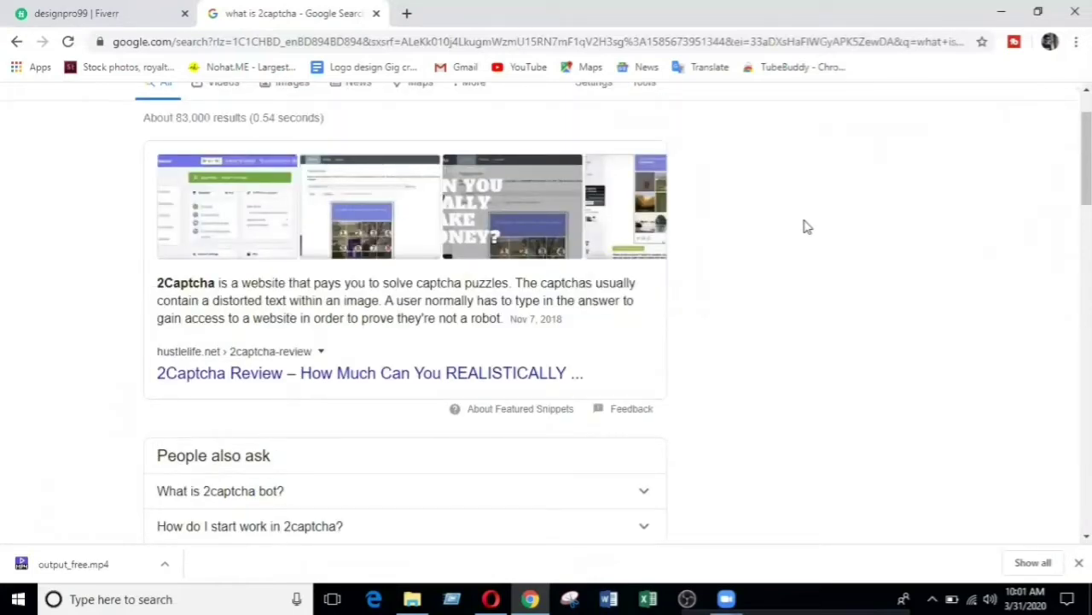
pyautogui.scroll(1, 806, 226)
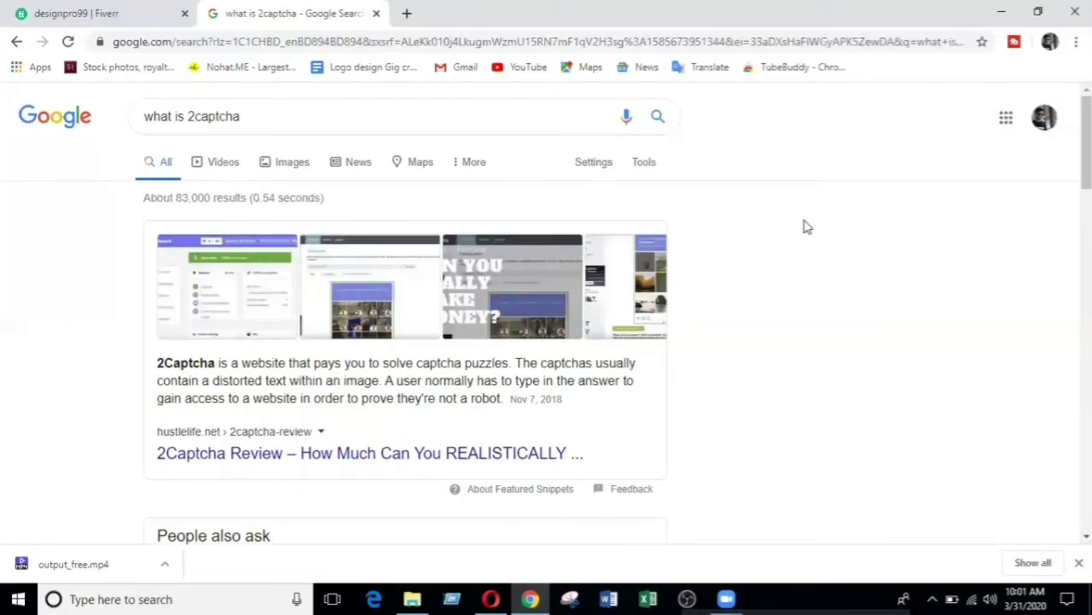
# - Find the "2Captcha" result from 2captcha.com among the search results and open the website
pyautogui.scroll(-2, 751, 369)
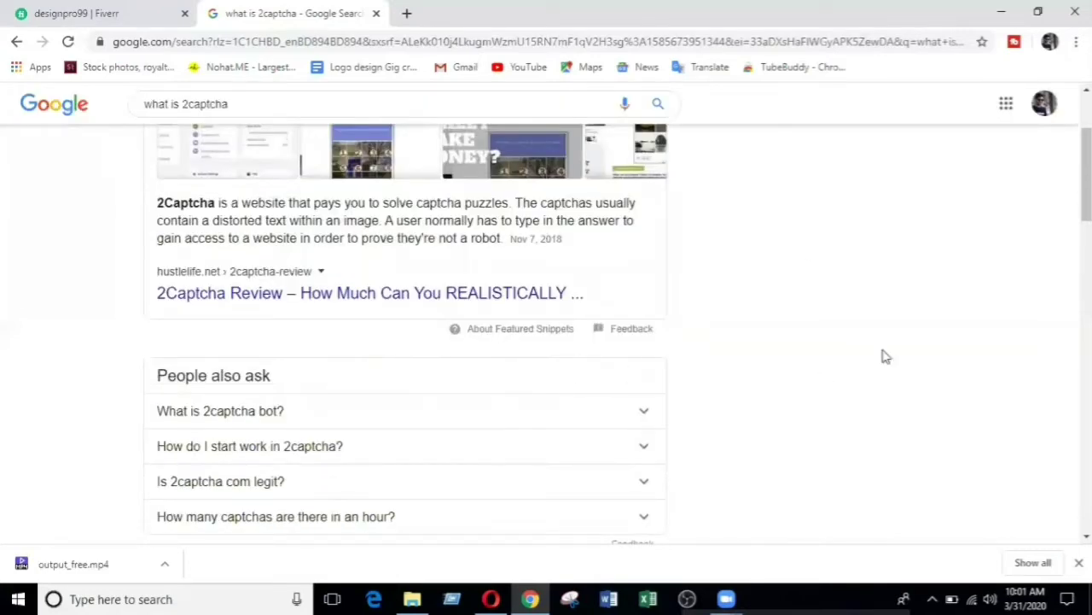
pyautogui.scroll(-2, 918, 336)
pyautogui.scroll(-1, 268, 369)
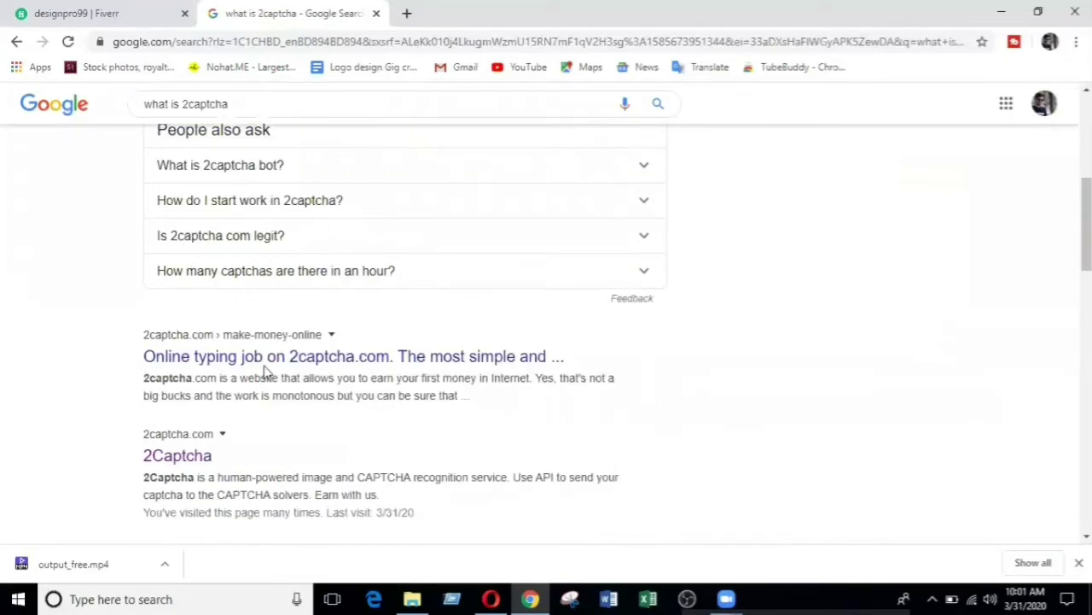
pyautogui.scroll(-1, 418, 346)
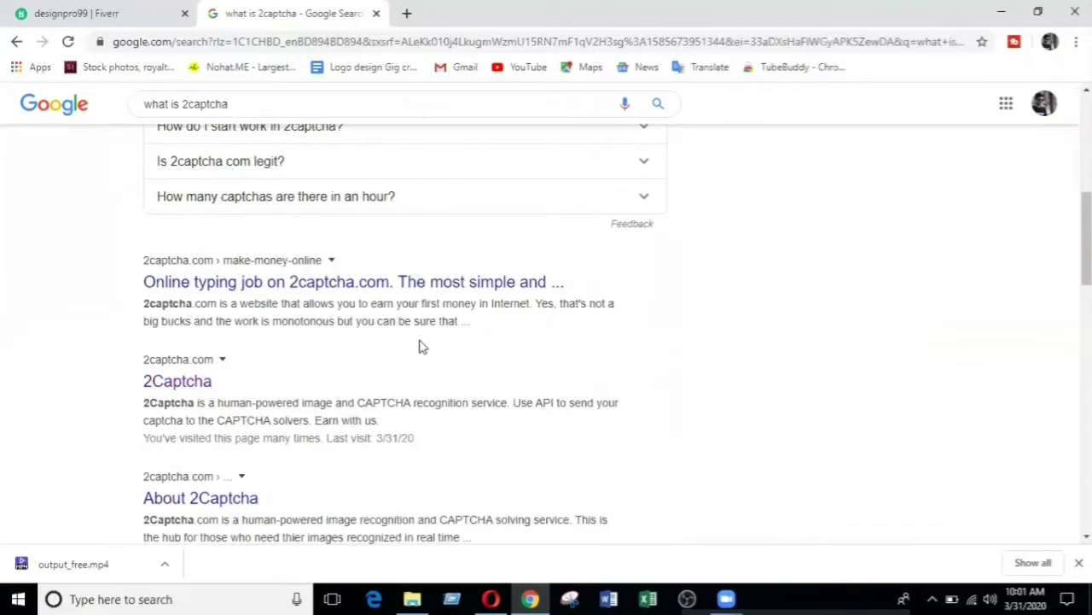
pyautogui.click(190, 388)
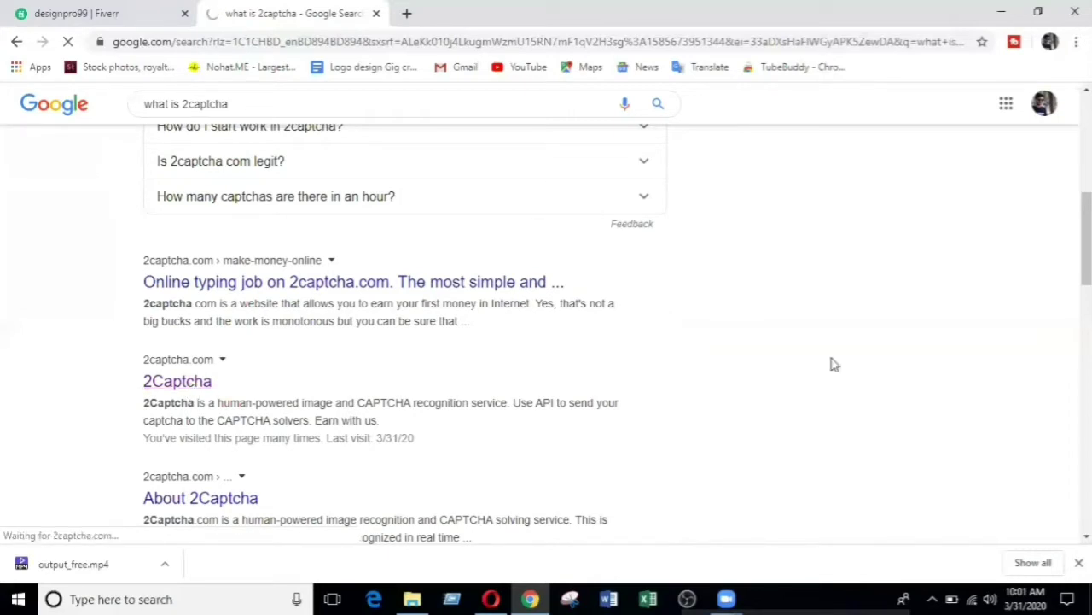
# - Look over the 2Captcha home page and open its account registration form
pyautogui.scroll(5, 751, 367)
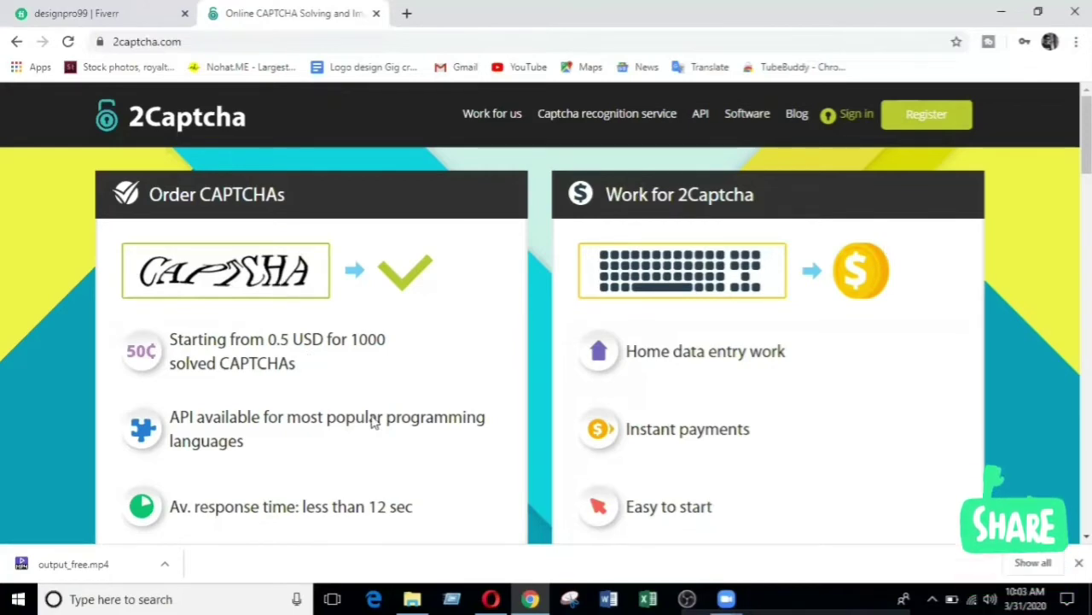
pyautogui.scroll(-5, 570, 455)
pyautogui.scroll(5, 567, 452)
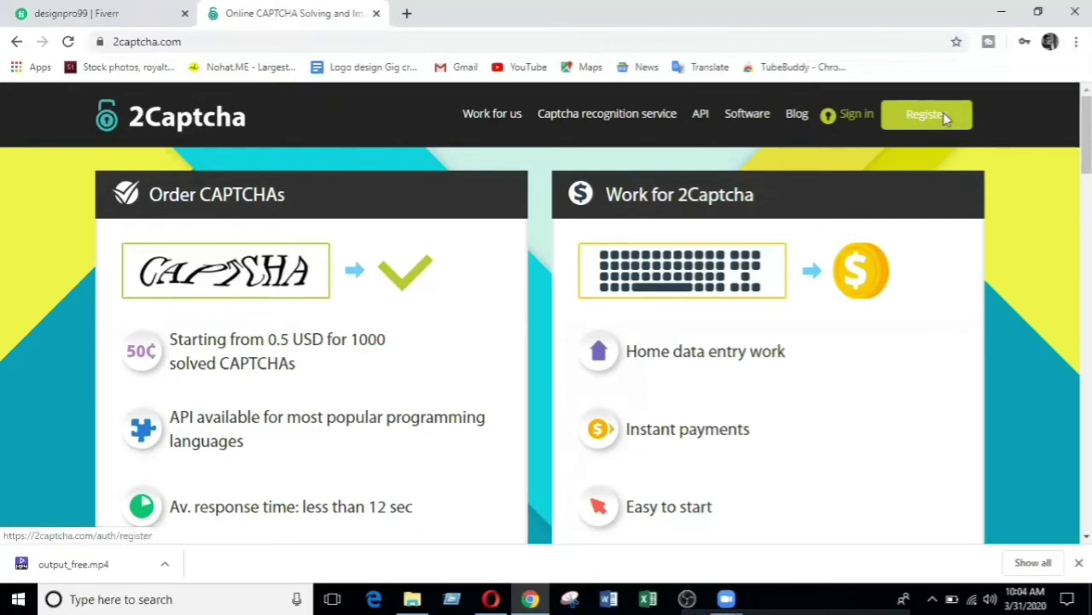
pyautogui.click(945, 119)
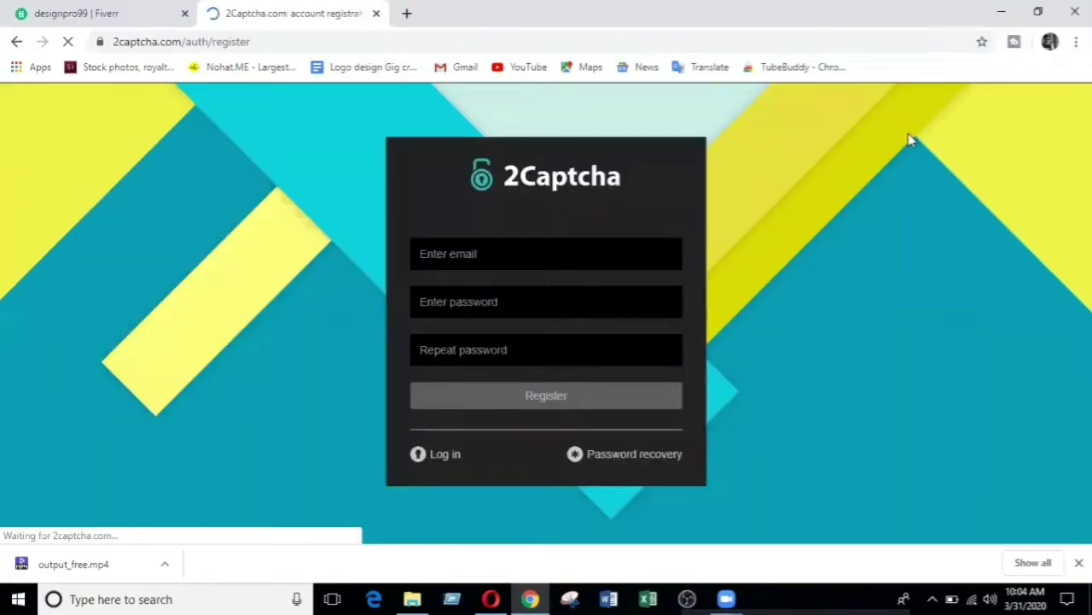
# - Fill in the registration form with the account e-mail, a password and the repeated password
pyautogui.click(474, 249)
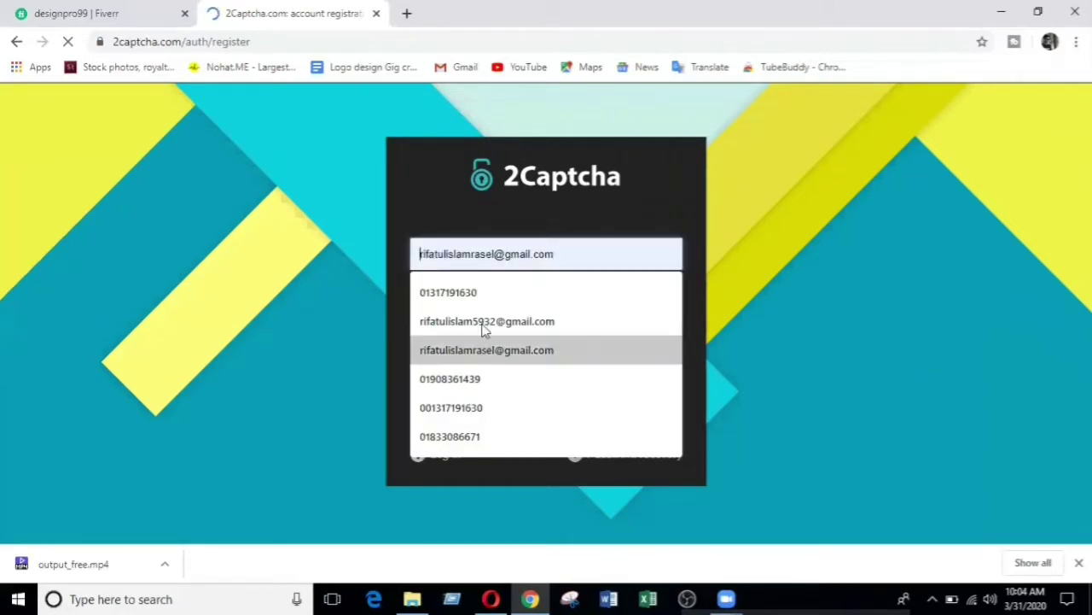
pyautogui.press('Up')
pyautogui.press('Tab')
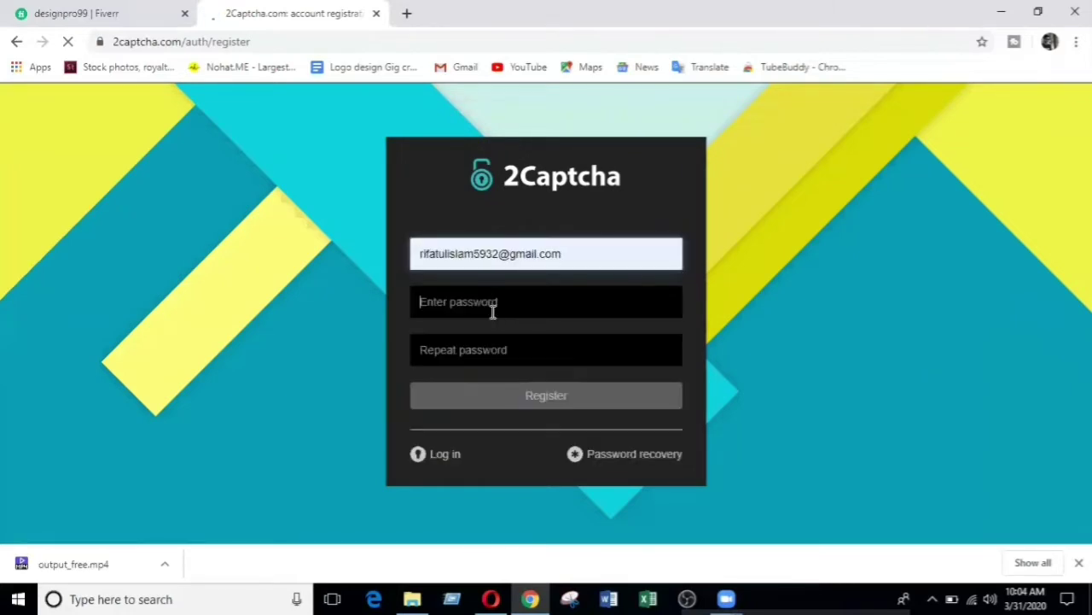
pyautogui.hotkey('ctrl', 'v')
pyautogui.click(547, 345)
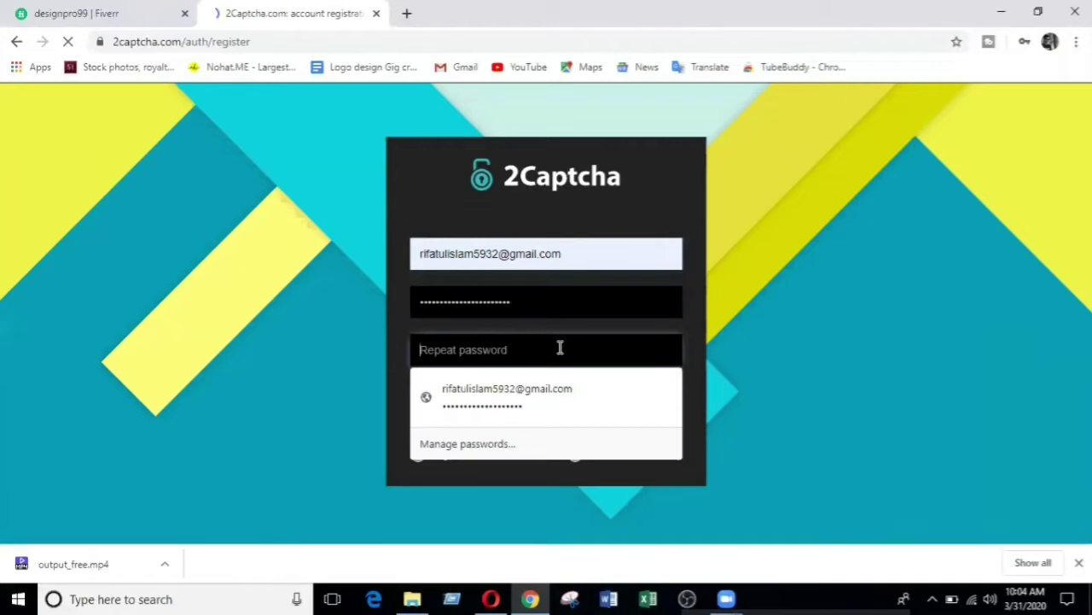
pyautogui.write('************************')
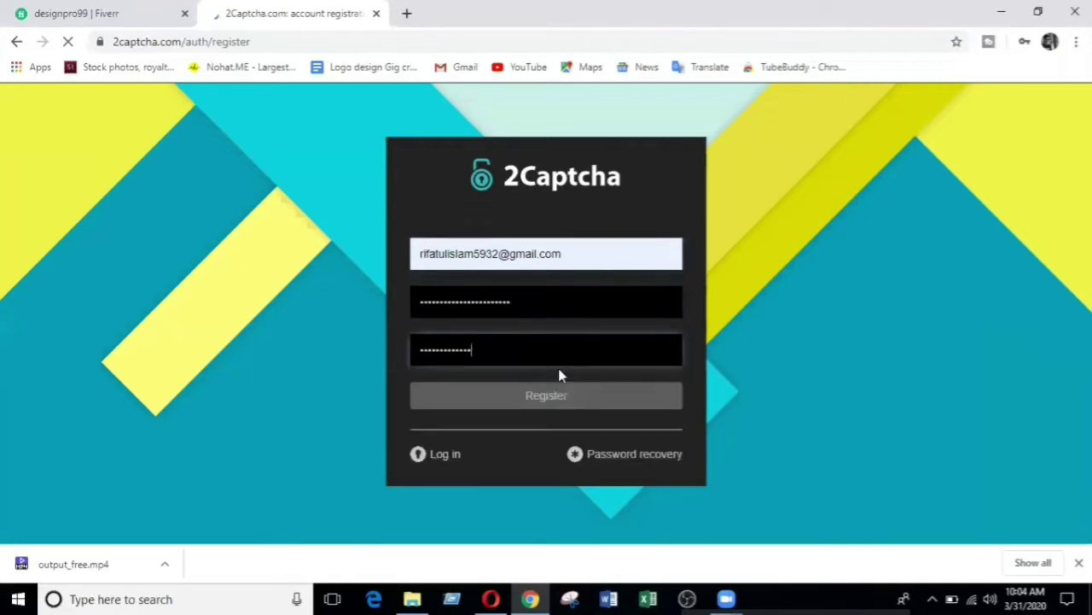
pyautogui.write('*')
# - Clear the repeated password, password and e-mail fields of the registration form
pyautogui.hotkey('shift', 'Tab')
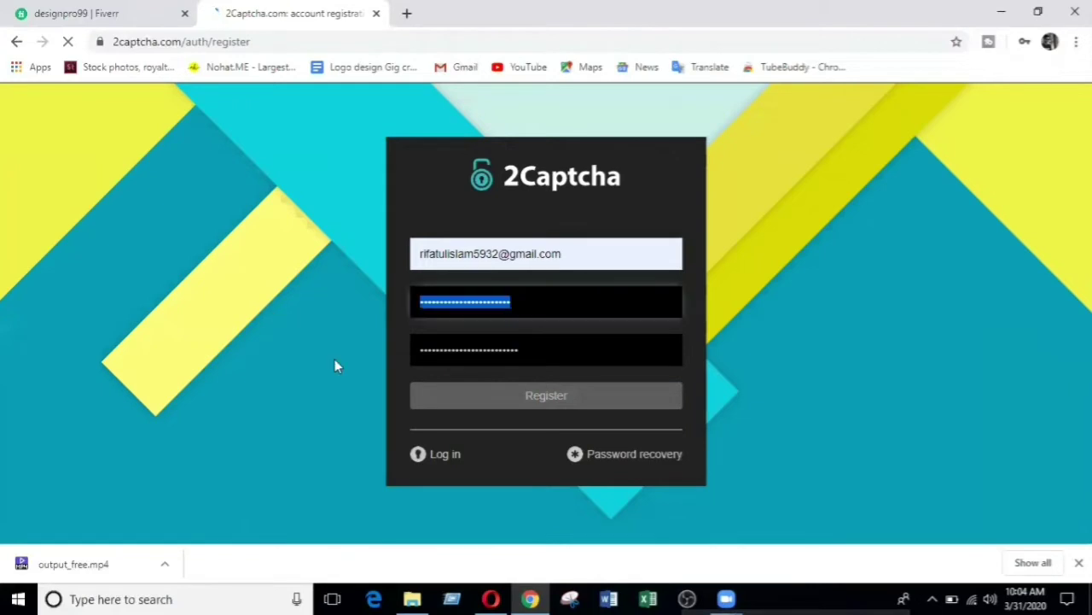
pyautogui.press('Tab')
pyautogui.press('BackSpace')
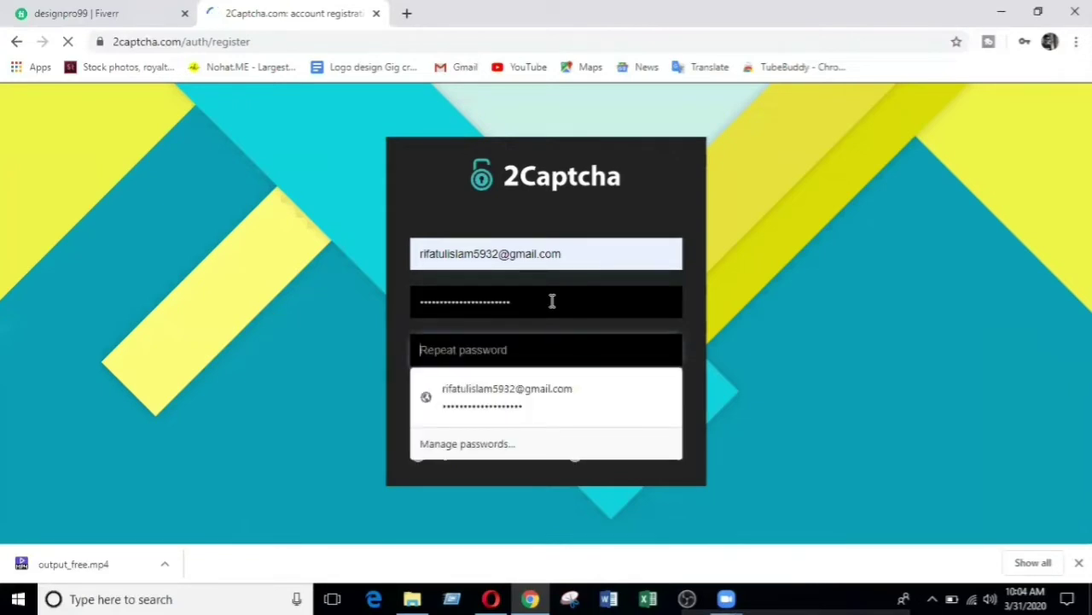
pyautogui.hotkey('shift', 'Tab')
pyautogui.press('BackSpace')
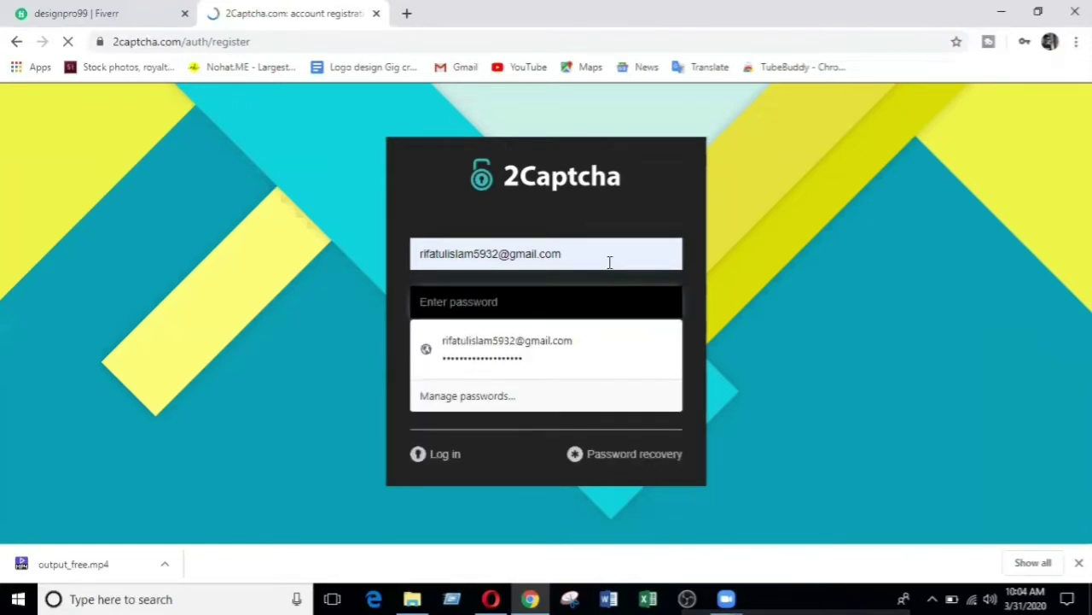
pyautogui.hotkey('shift', 'Tab')
pyautogui.press('BackSpace')
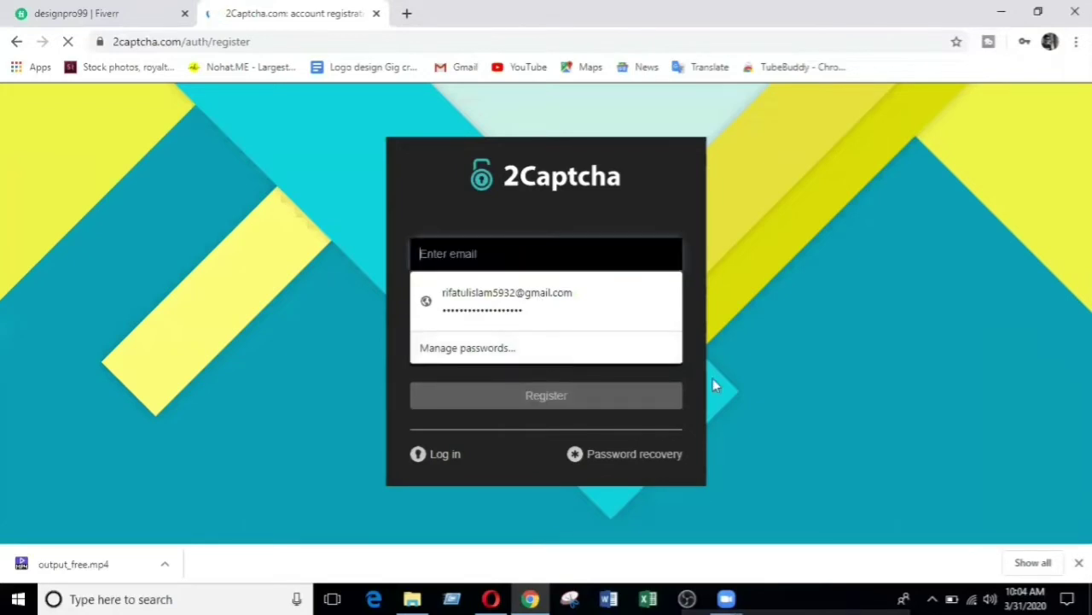
# - Go from the registration form to the login page and sign in with the saved account e-mail and password
pyautogui.click(416, 455)
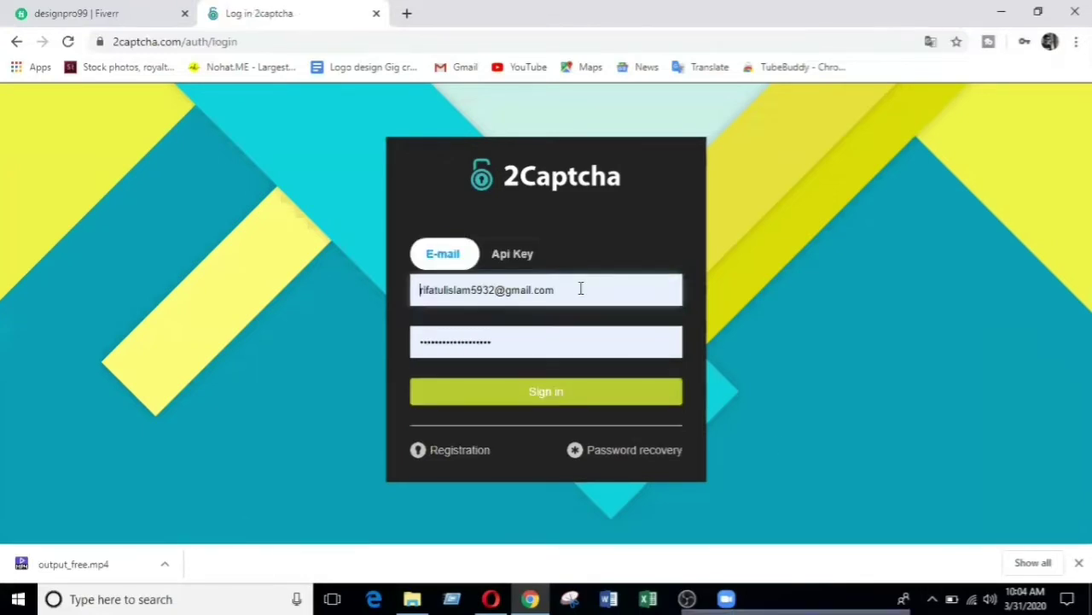
pyautogui.click(580, 288)
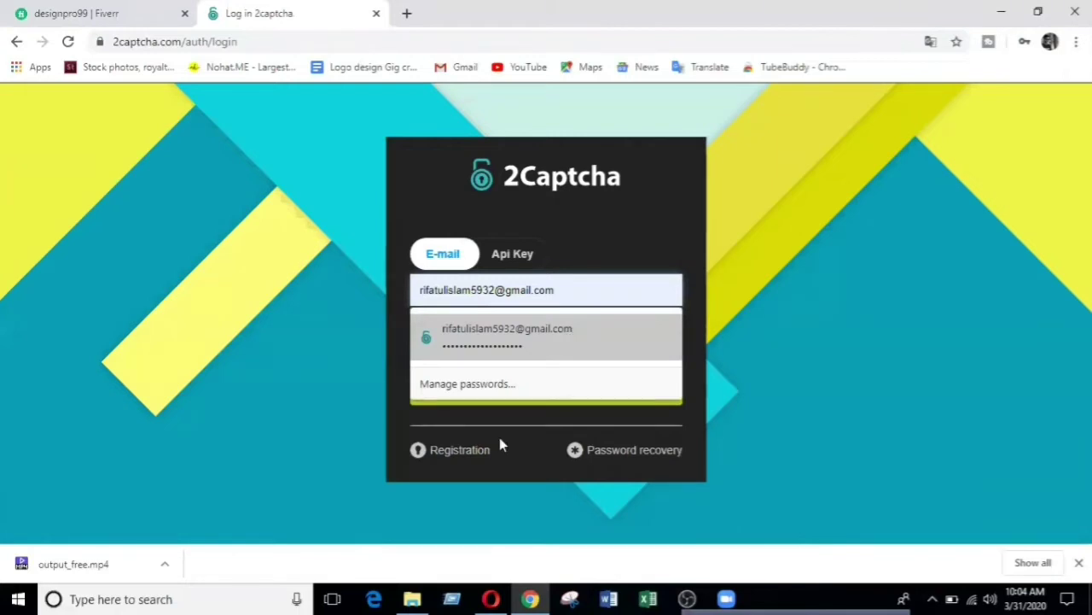
pyautogui.click(532, 397)
pyautogui.press('Return')
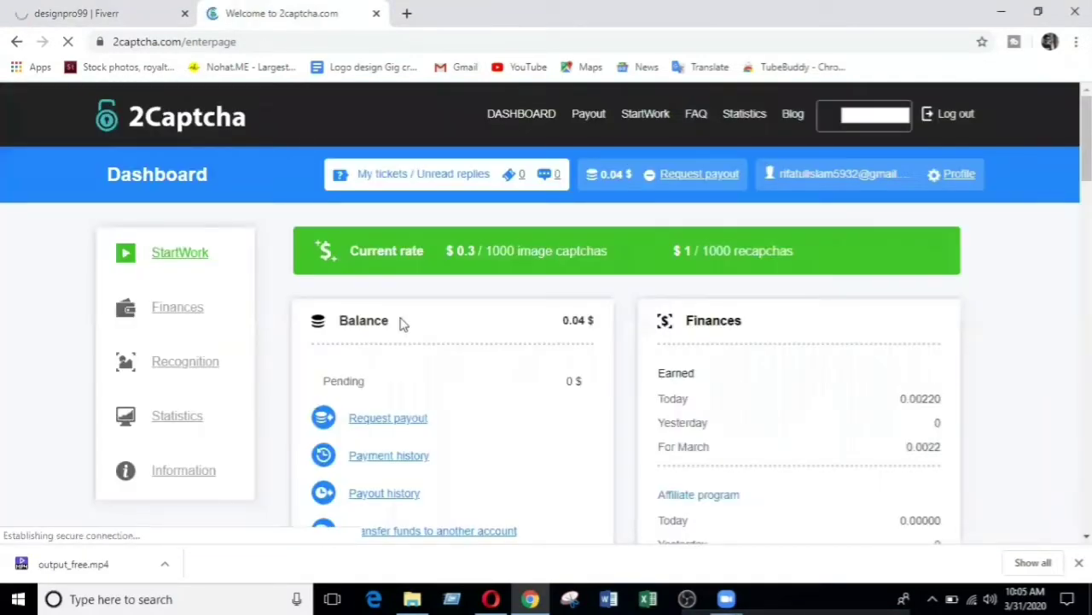
# - Look through the dashboard's balance, finances, captcha solving and worker sections
pyautogui.scroll(-5, 349, 110)
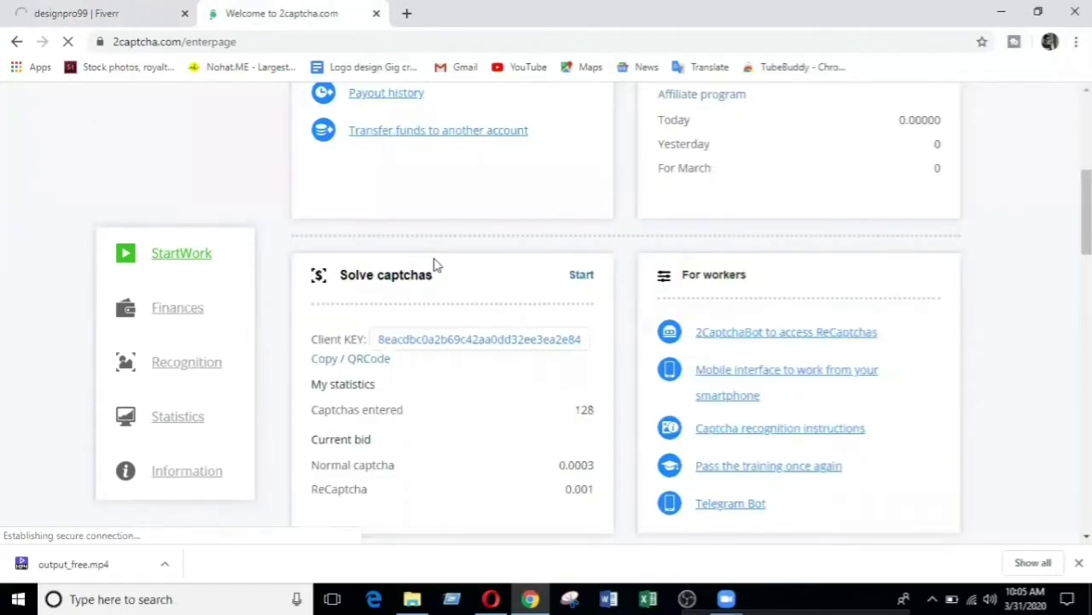
pyautogui.scroll(3, 432, 264)
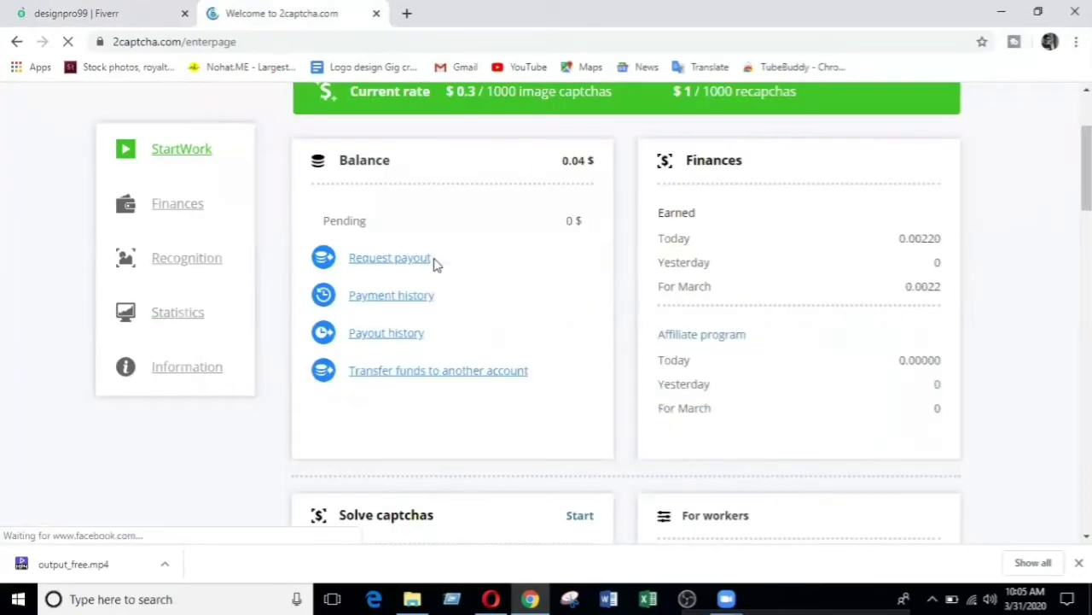
pyautogui.click(194, 216)
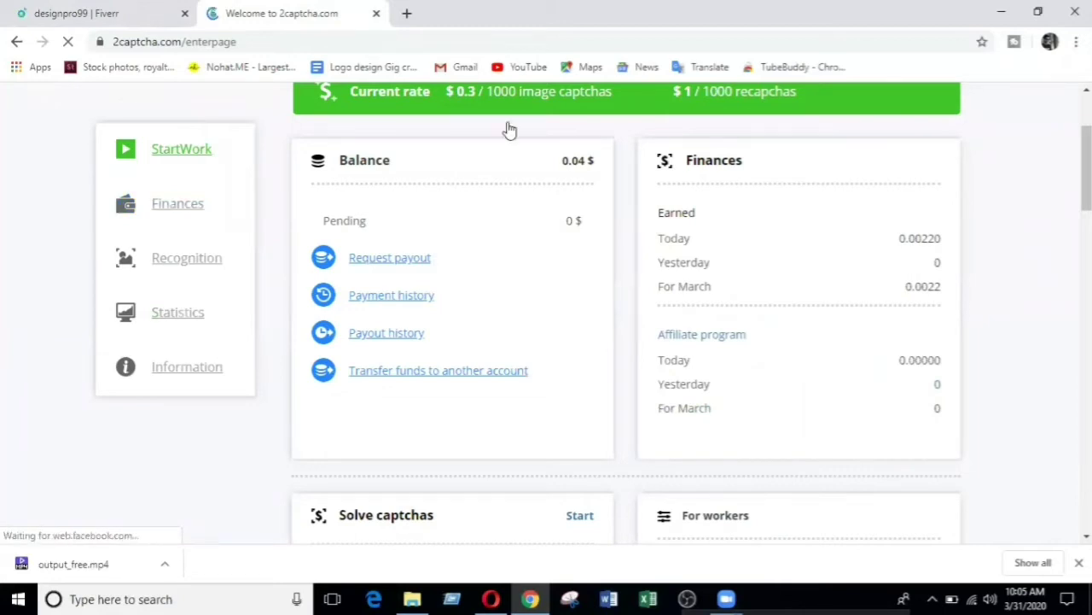
pyautogui.scroll(2, 508, 130)
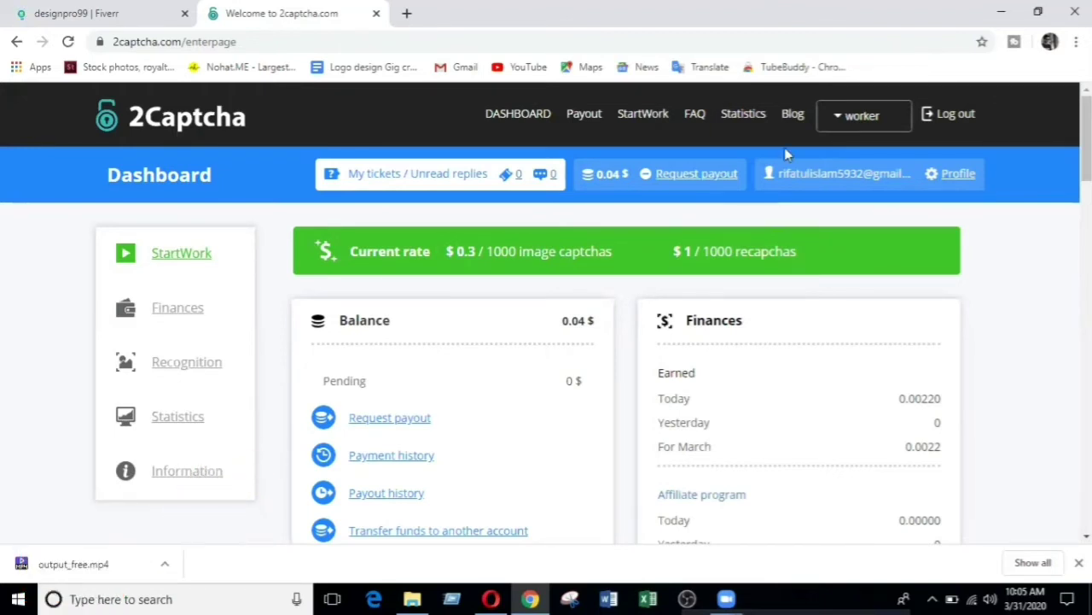
# - Reload the 2Captcha dashboard and examine the current rates for image captchas and recaptchas
pyautogui.hotkey('ctrl', 'Tab')
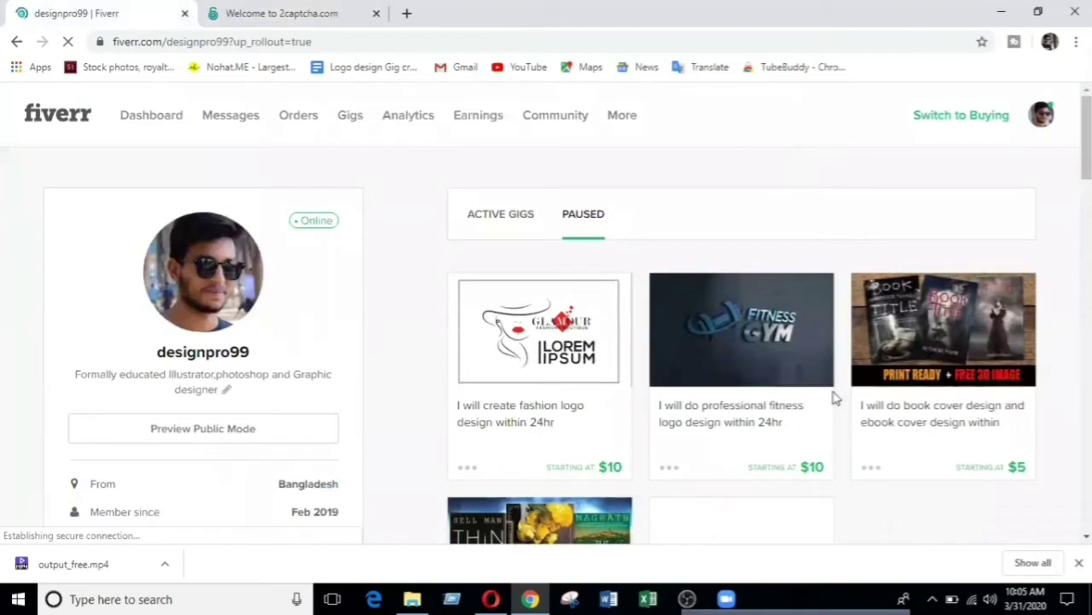
pyautogui.hotkey('ctrl', 'Tab')
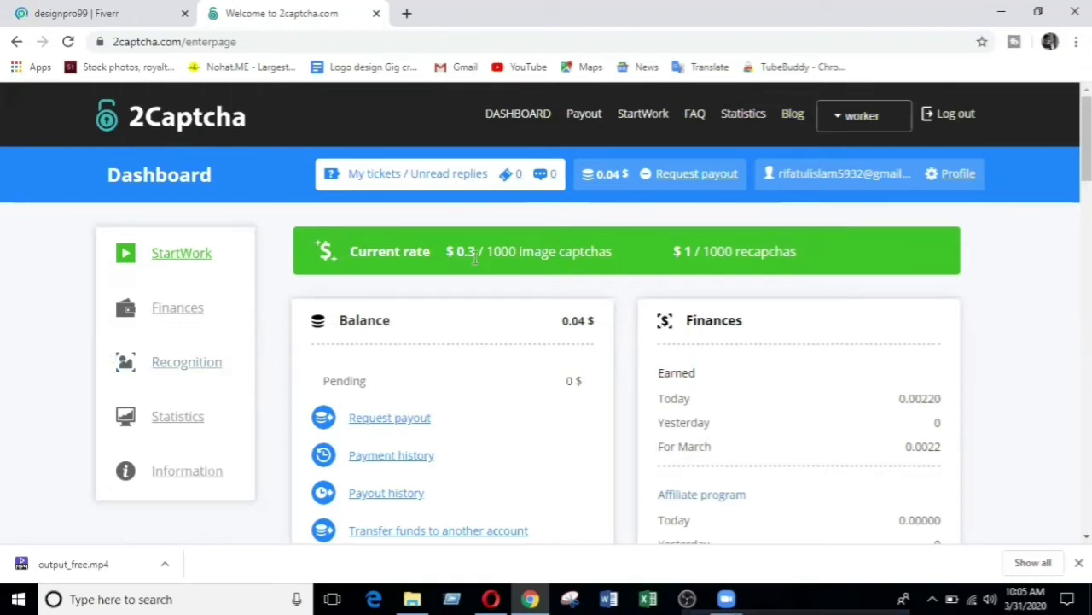
pyautogui.click(512, 120)
pyautogui.scroll(-2, 465, 395)
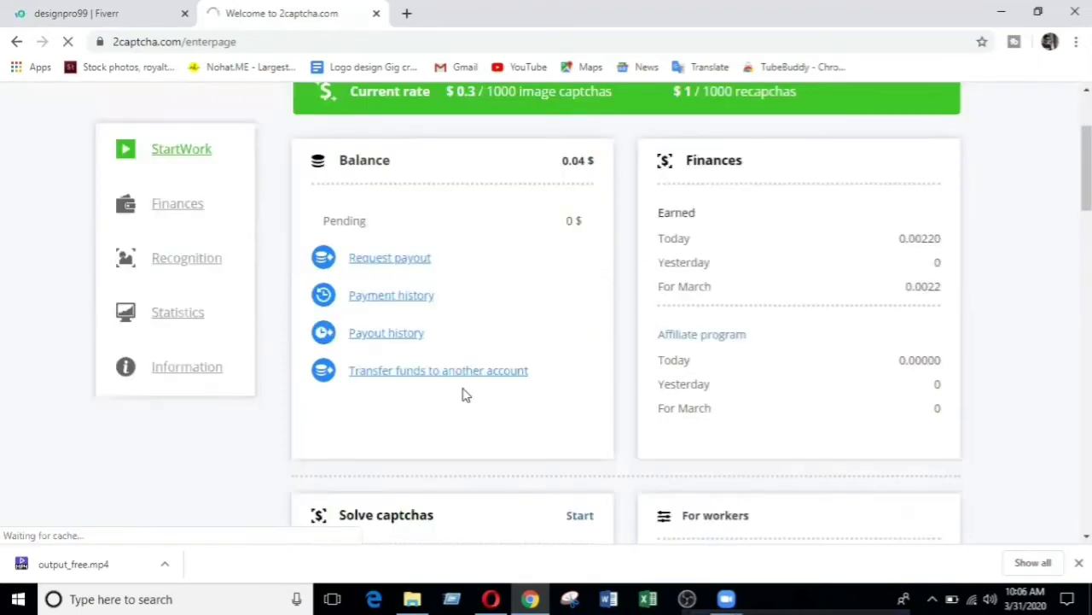
pyautogui.scroll(2, 393, 252)
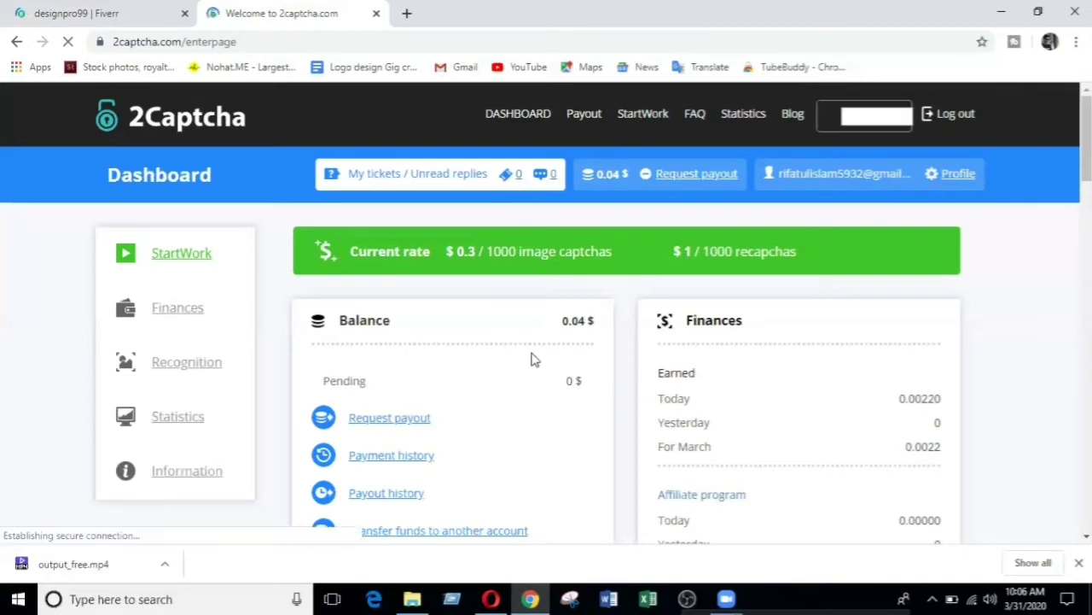
pyautogui.scroll(-1, 485, 200)
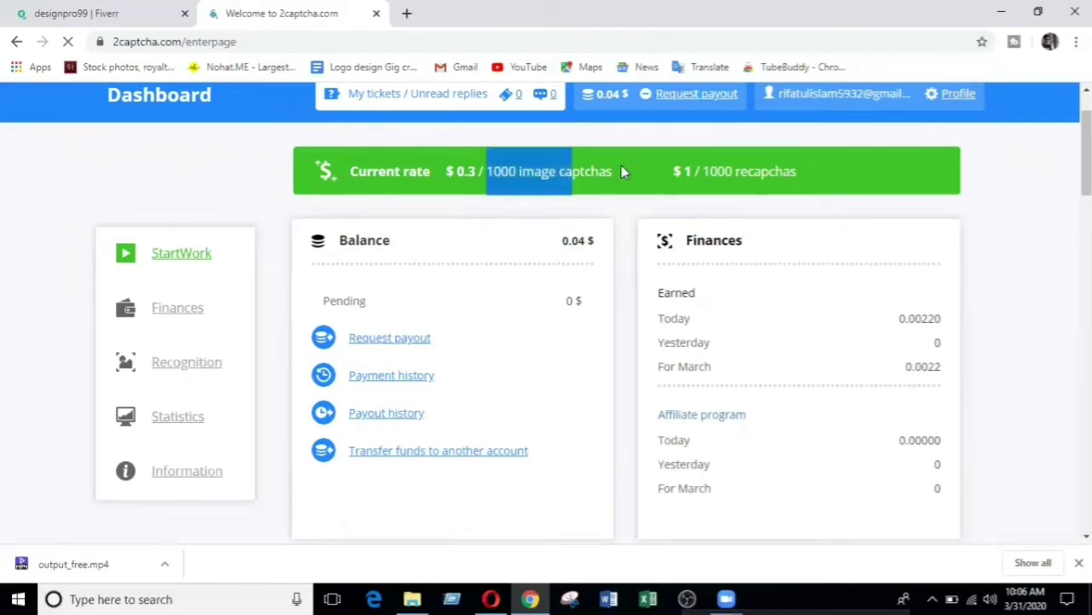
# - Check the recaptcha rate on the dashboard and open the payout request page
pyautogui.tripleClick(794, 169)
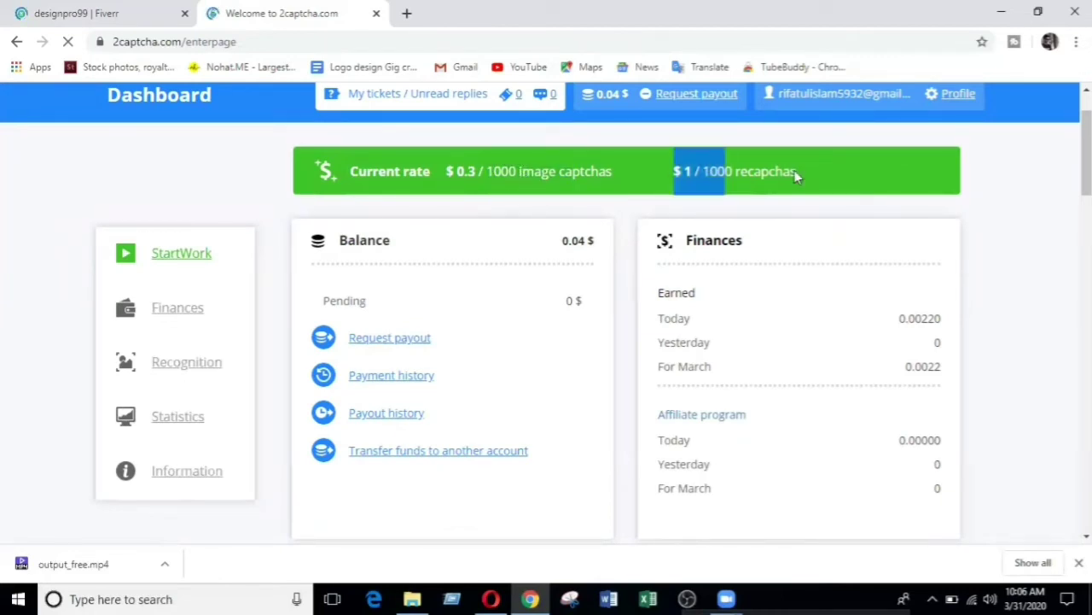
pyautogui.click(3, 354)
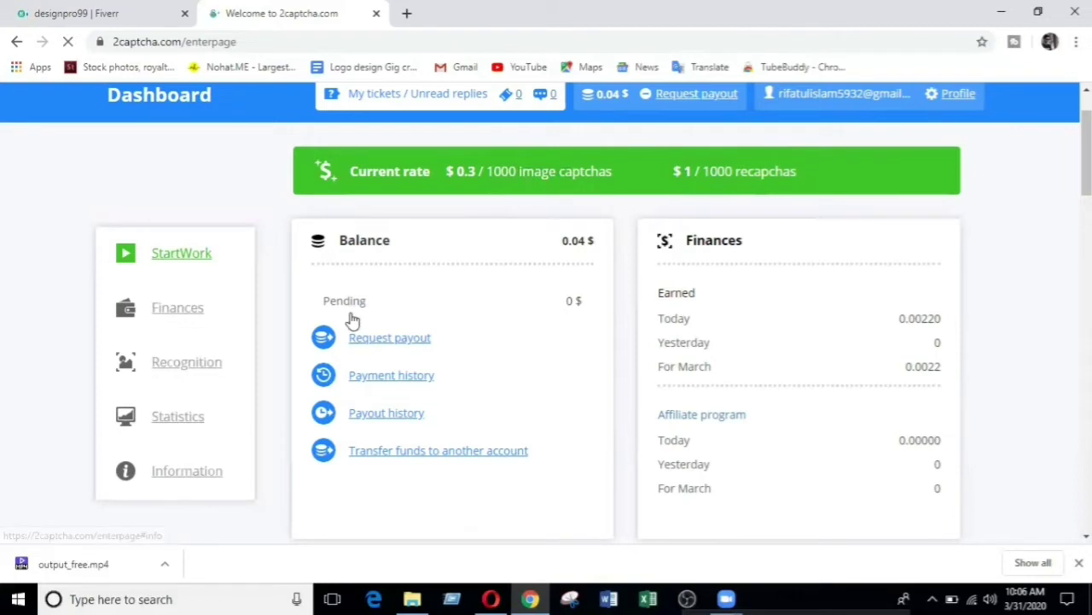
pyautogui.scroll(1, 636, 186)
pyautogui.click(585, 115)
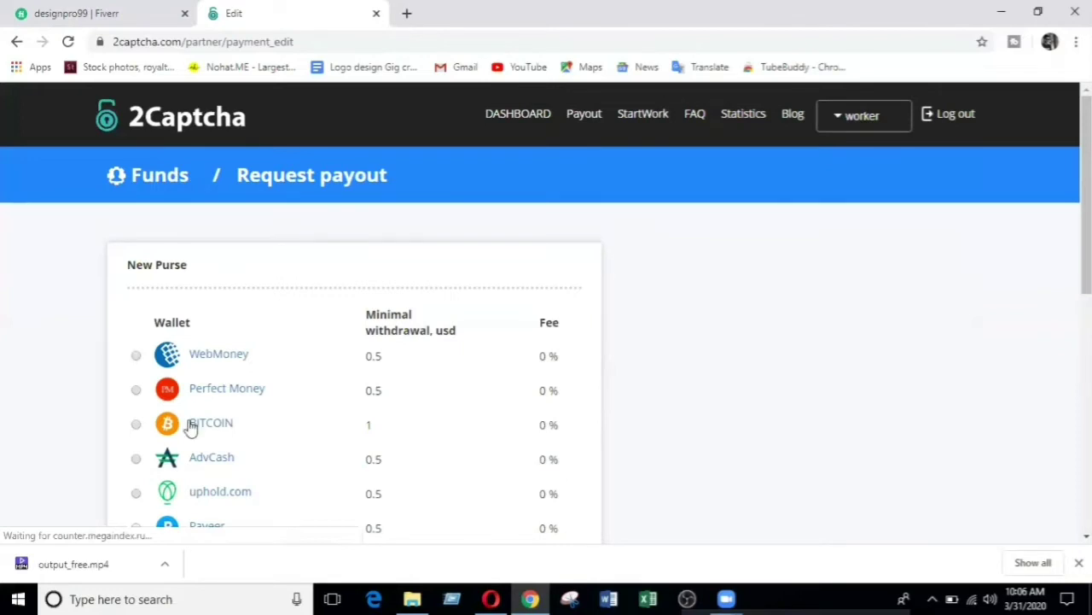
# - Examine the available payout wallets with their minimal withdrawals and fees, and the purse entry field
pyautogui.scroll(-2, 183, 435)
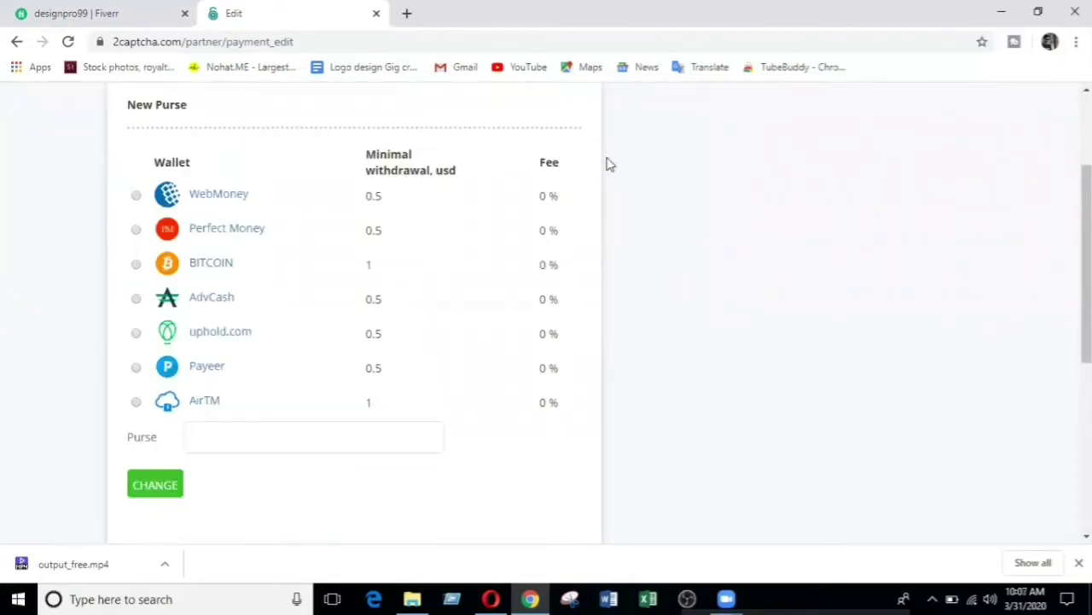
pyautogui.tripleClick(594, 209)
pyautogui.click(145, 208)
pyautogui.scroll(2, 401, 344)
pyautogui.scroll(-3, 402, 344)
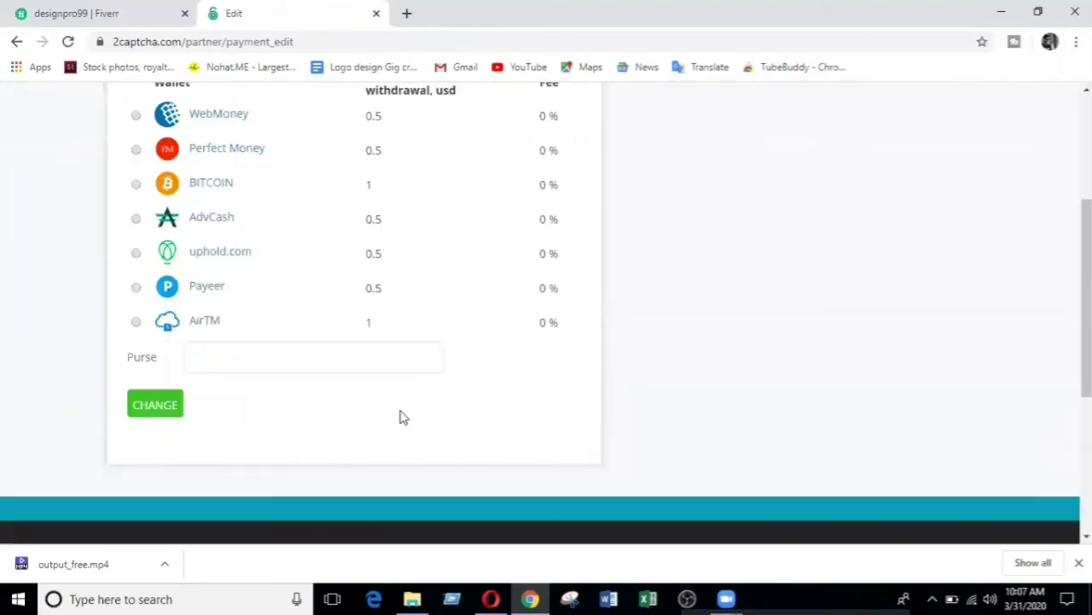
pyautogui.scroll(3, 393, 435)
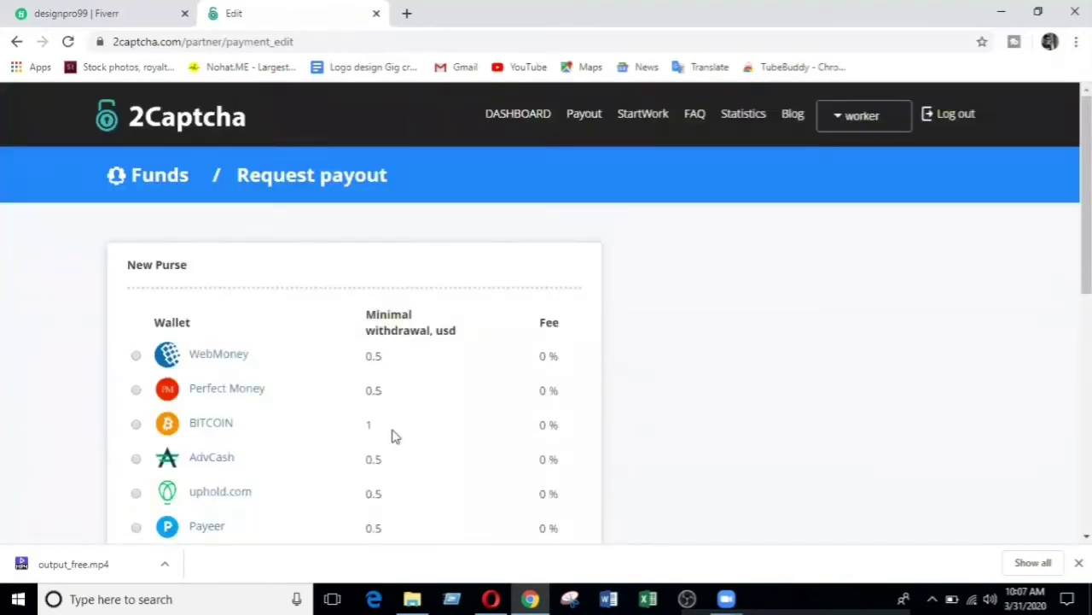
pyautogui.scroll(-2, 427, 384)
pyautogui.scroll(2, 384, 346)
pyautogui.scroll(-1, 495, 424)
pyautogui.scroll(-1, 491, 299)
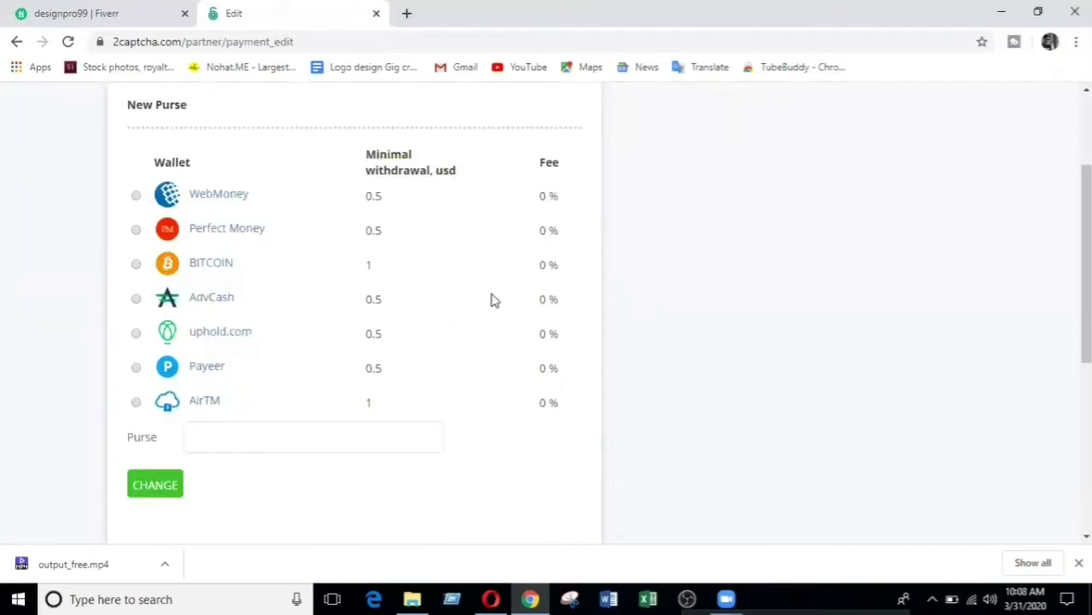
pyautogui.scroll(1, 762, 333)
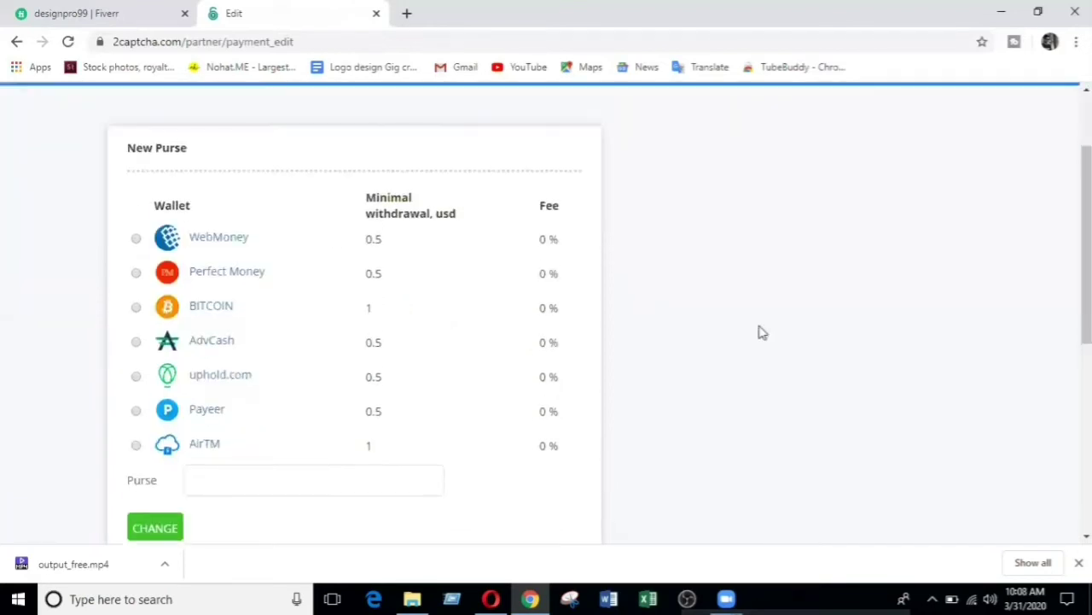
pyautogui.scroll(1, 757, 349)
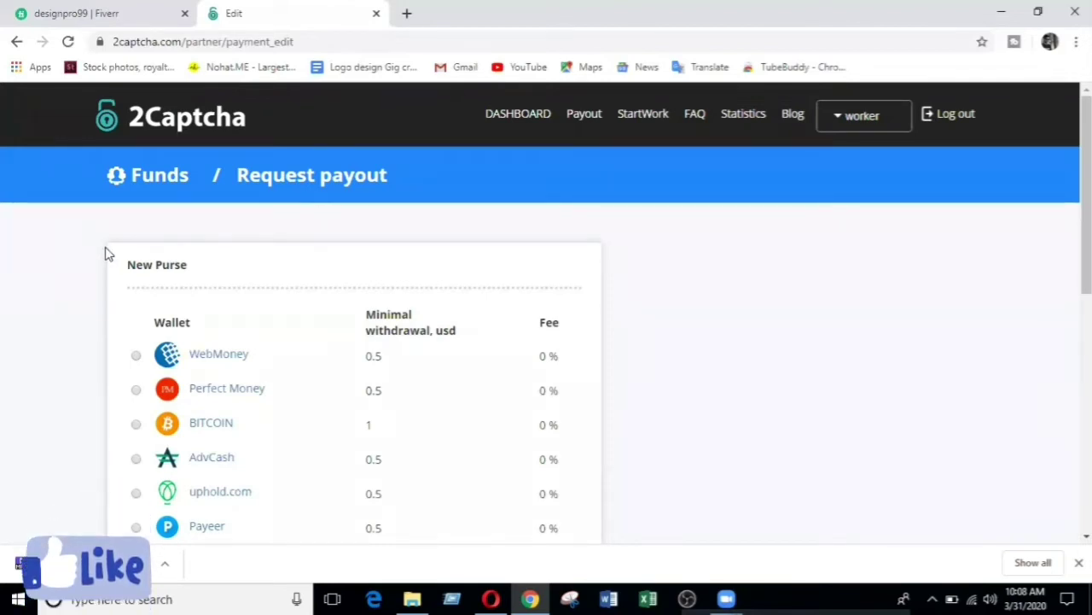
pyautogui.scroll(-1, 97, 290)
pyautogui.scroll(-3, 104, 290)
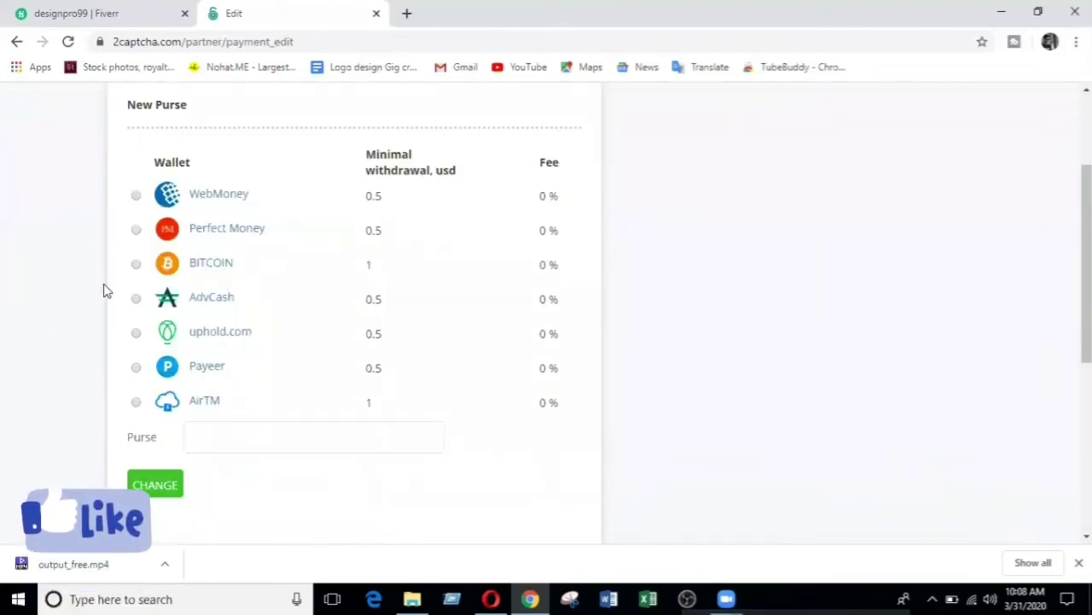
pyautogui.scroll(2, 100, 178)
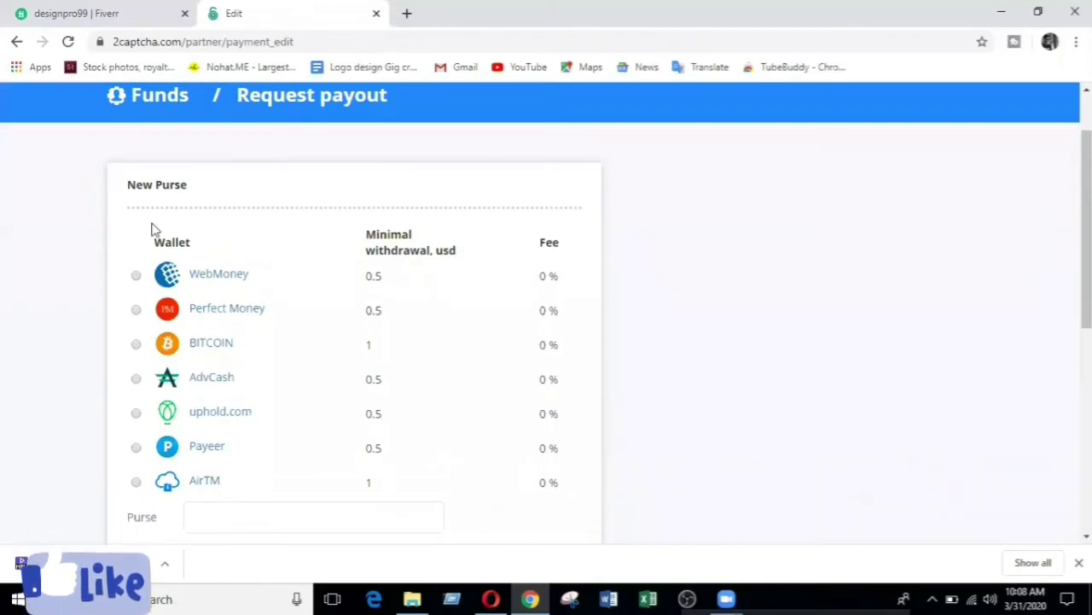
# - Highlight the wallets and minimal withdrawals in the New Purse table, then clear the selection
pyautogui.moveTo(151, 227); pyautogui.dragTo(239, 253)
pyautogui.moveTo(371, 264); pyautogui.dragTo(426, 396)
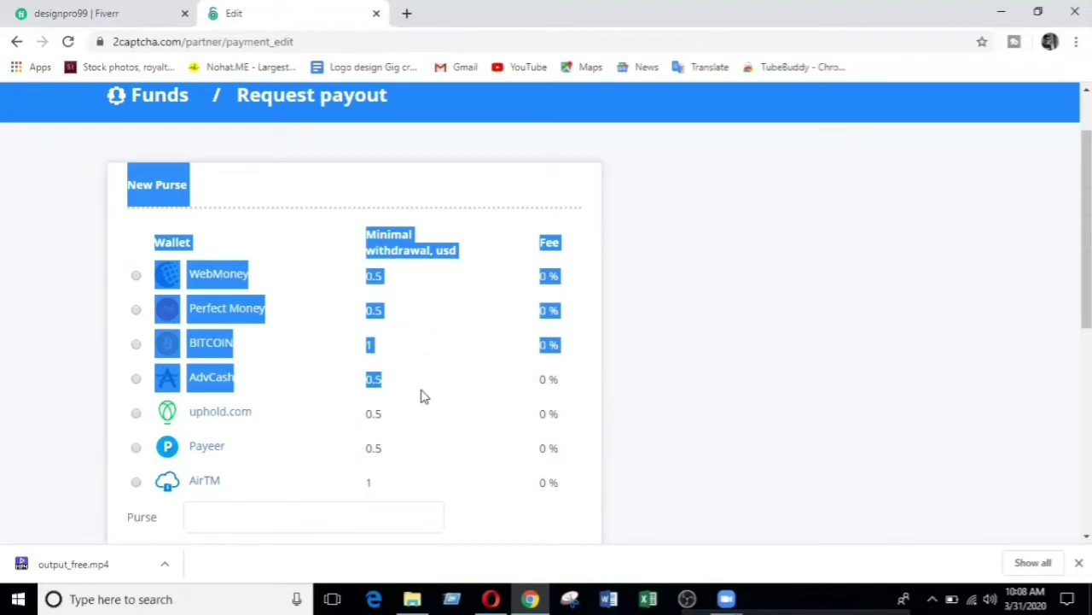
pyautogui.moveTo(411, 394); pyautogui.dragTo(705, 341)
pyautogui.click(705, 408)
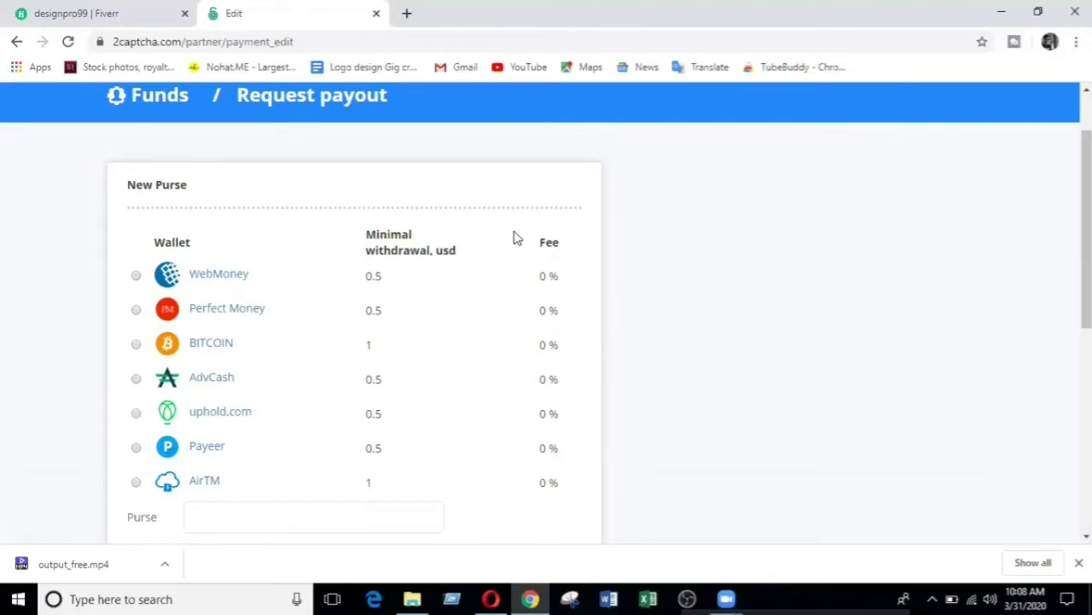
pyautogui.scroll(1, 520, 290)
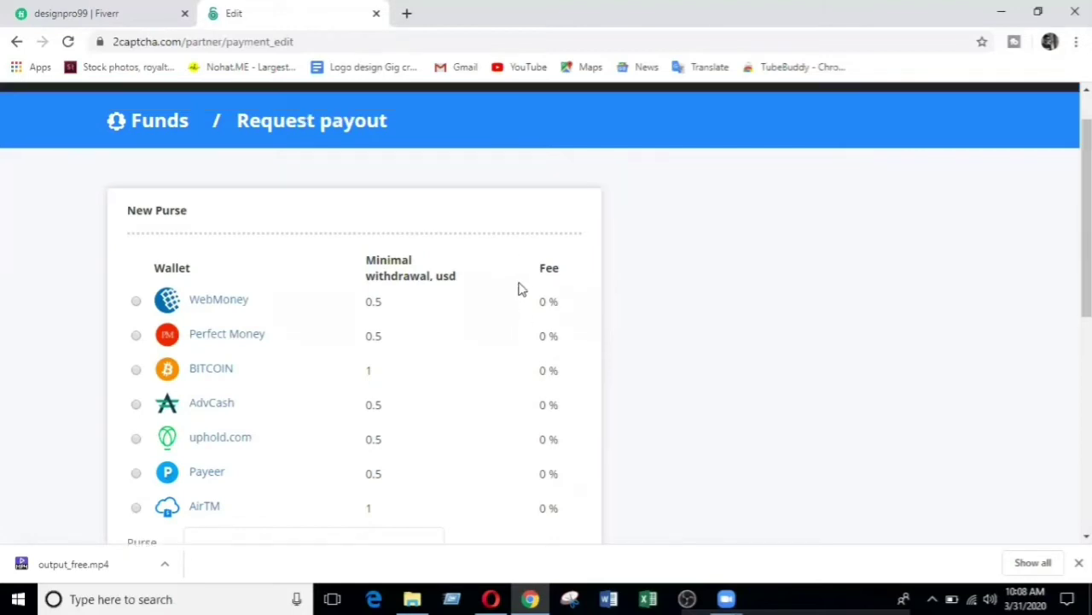
pyautogui.scroll(1, 521, 289)
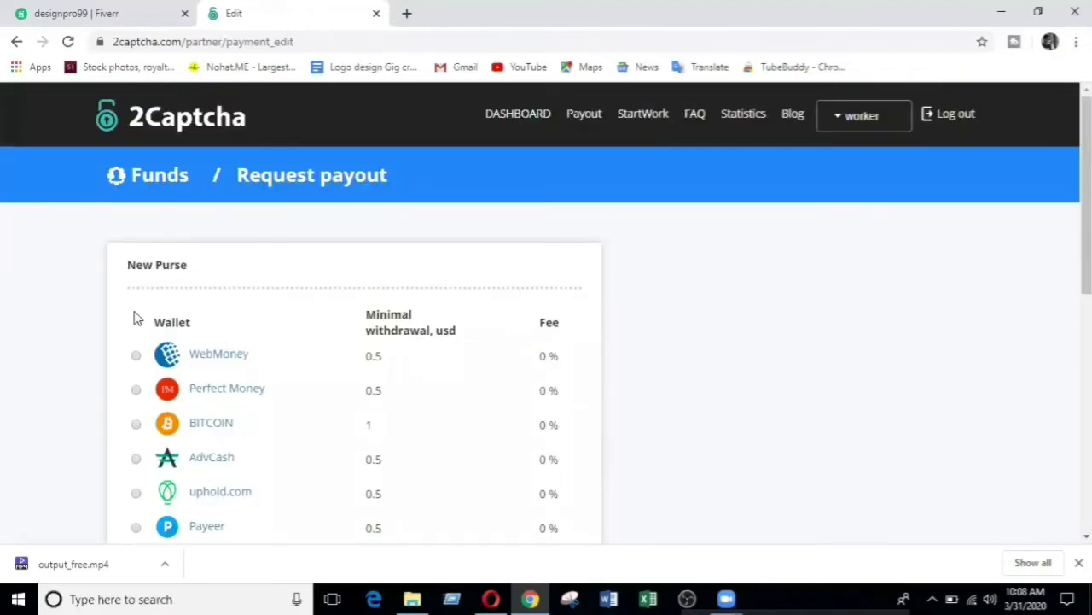
pyautogui.moveTo(100, 299); pyautogui.dragTo(189, 461)
pyautogui.click(122, 381)
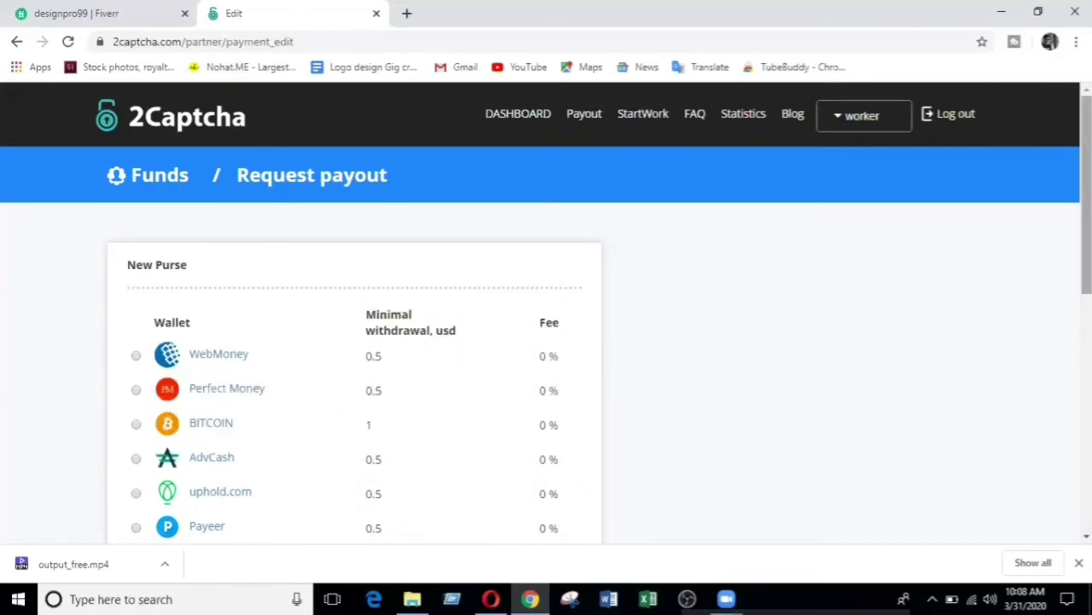
# - Select WebMoney as the wallet for the new purse
pyautogui.scroll(-3, 644, 393)
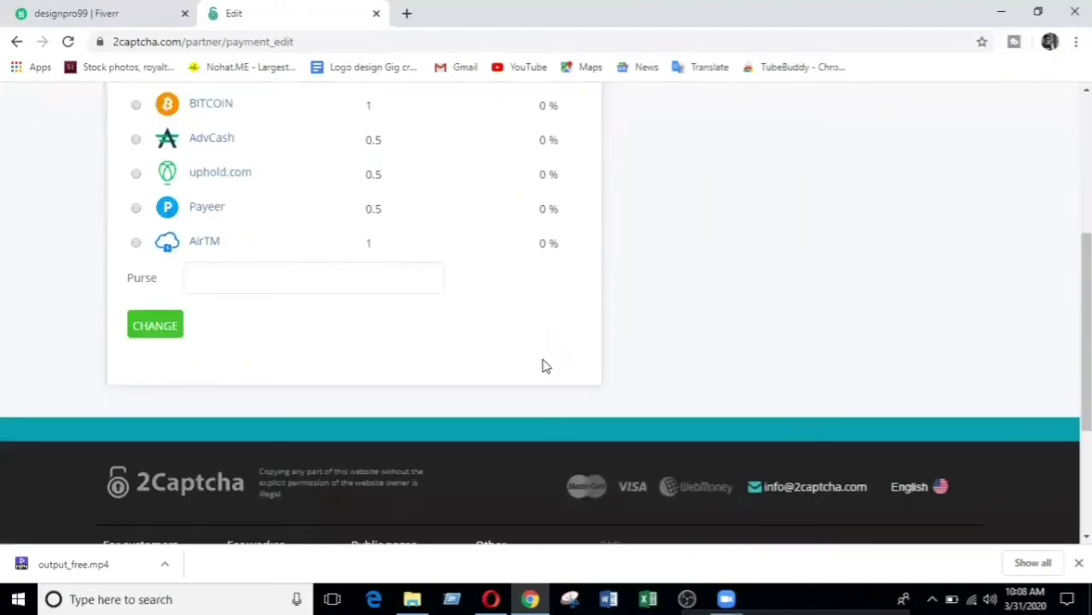
pyautogui.scroll(3, 544, 366)
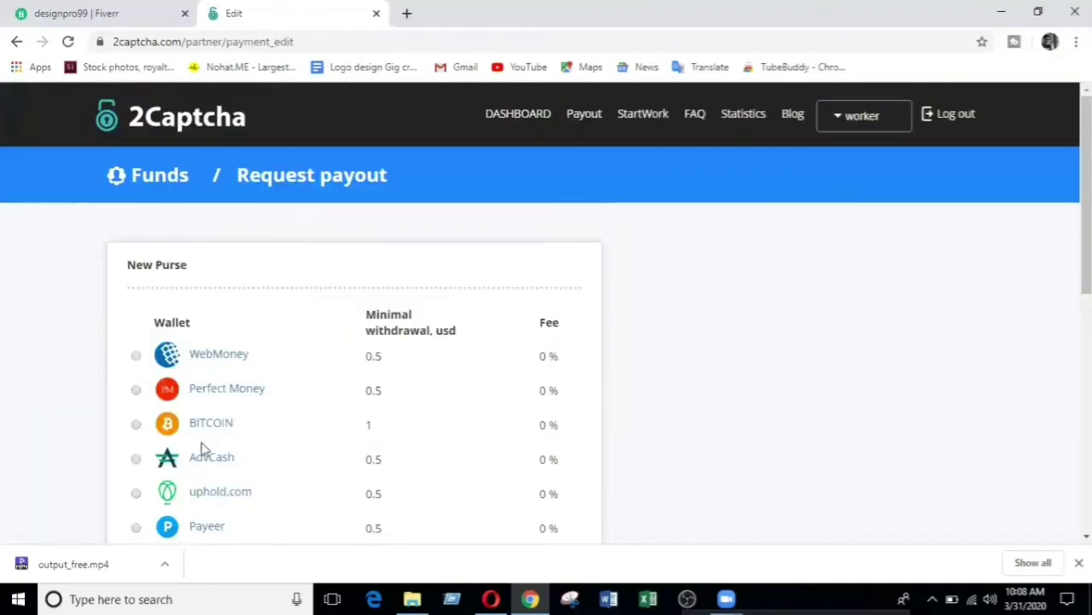
pyautogui.click(136, 355)
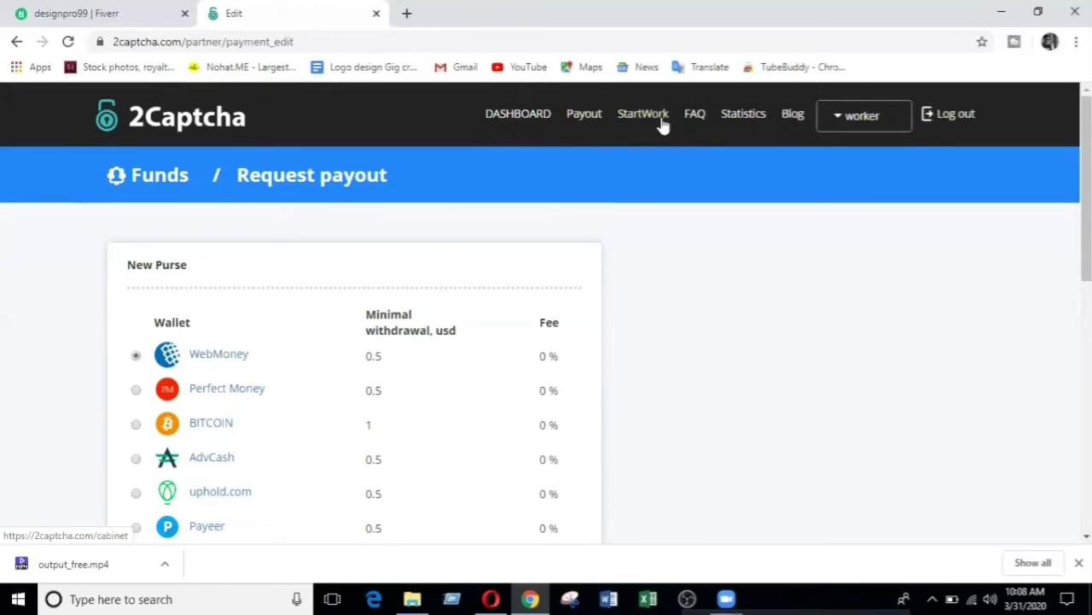
# - Visit the FAQ, then open the statistics page and review the figures for customers and workers
pyautogui.click(695, 115)
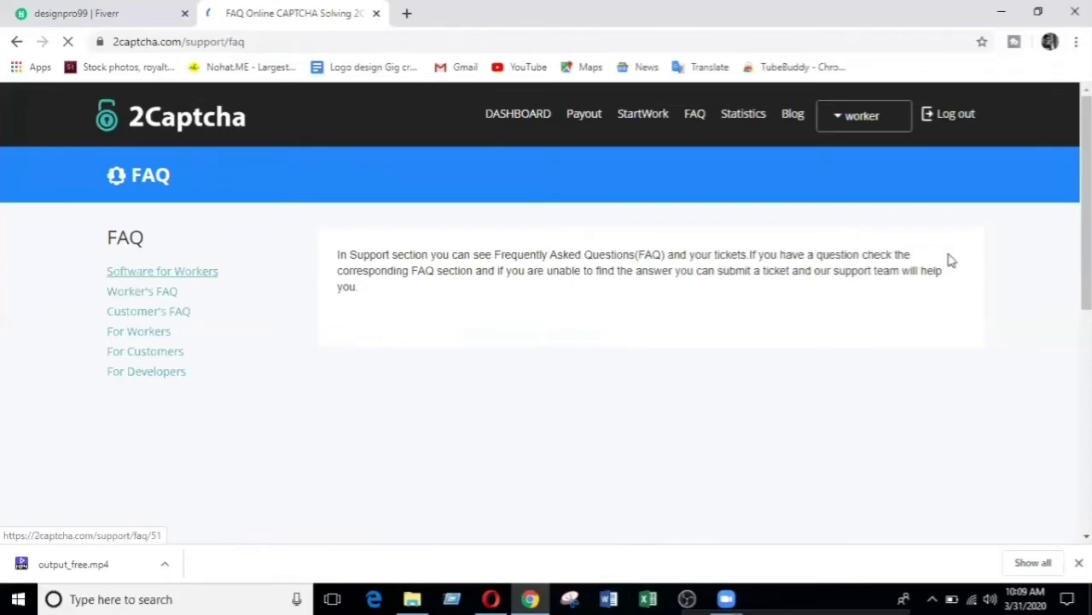
pyautogui.click(744, 119)
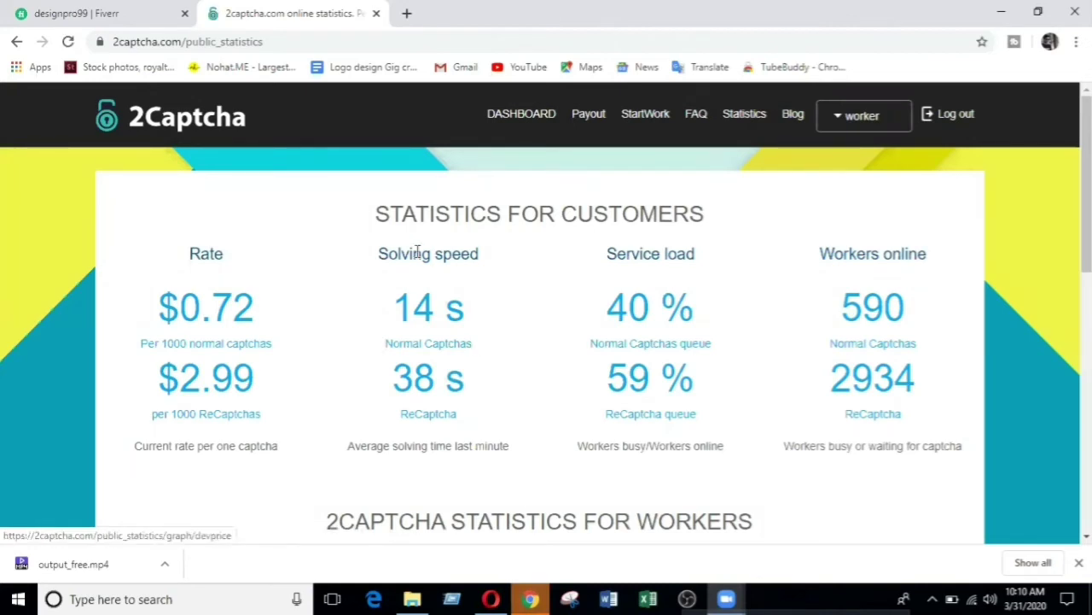
pyautogui.scroll(-5, 609, 381)
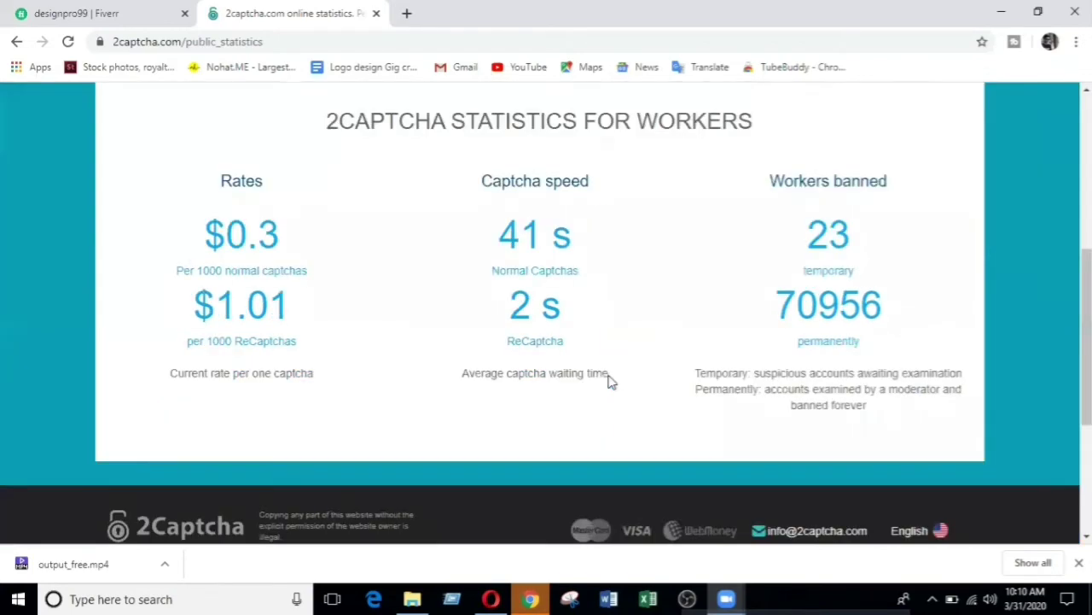
pyautogui.scroll(2, 604, 371)
pyautogui.scroll(2, 604, 371)
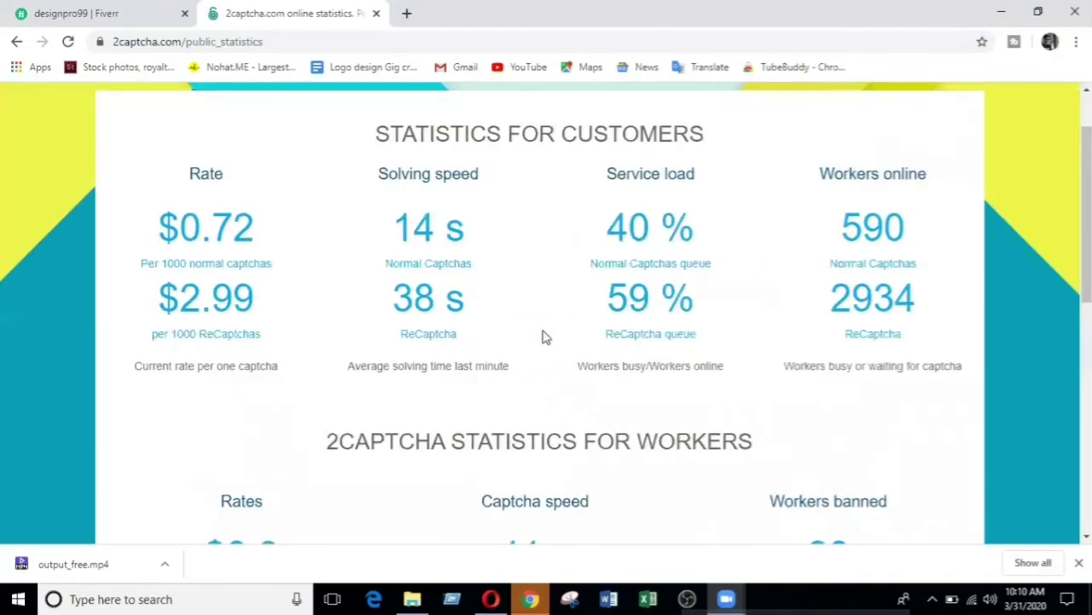
pyautogui.scroll(1, 885, 239)
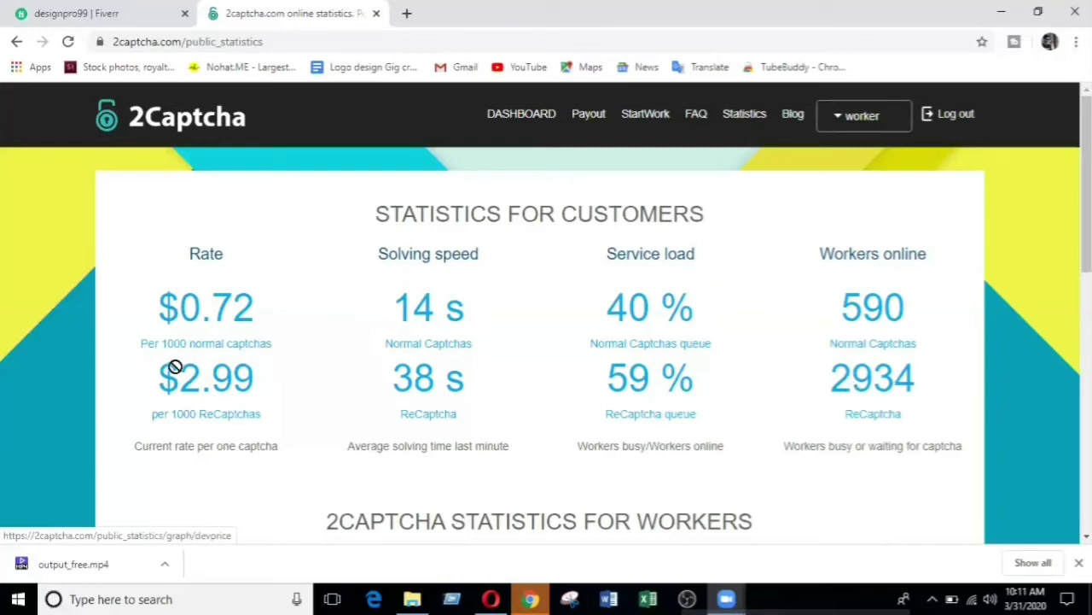
# - Open the customer rate graph in a new tab, then return to the statistics page and review the worker figures
pyautogui.moveTo(175, 366); pyautogui.dragTo(266, 361)
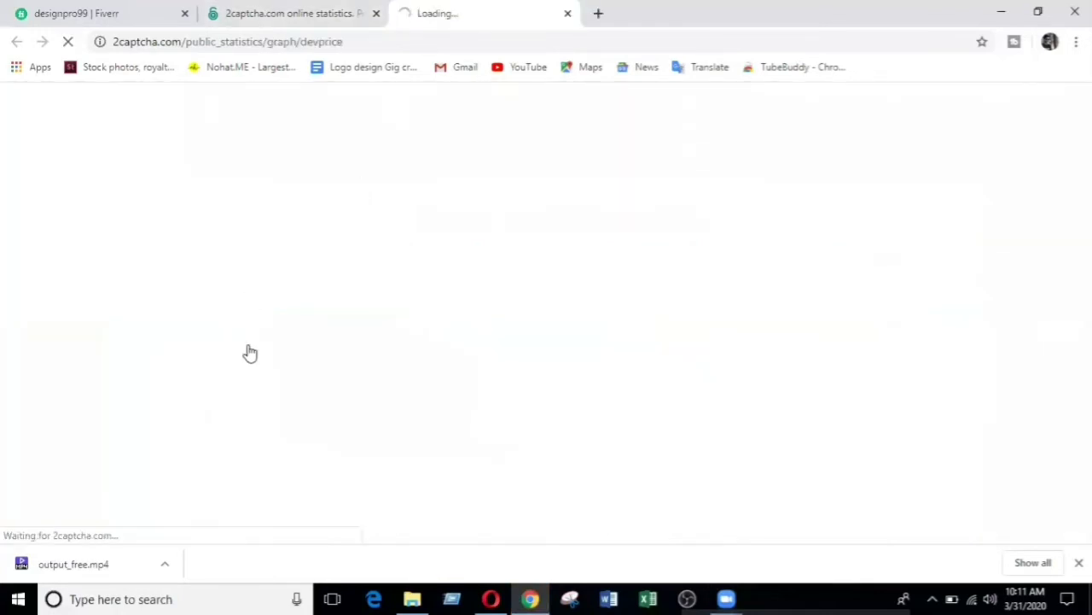
pyautogui.hotkey('ctrl', 'shift', 'Tab')
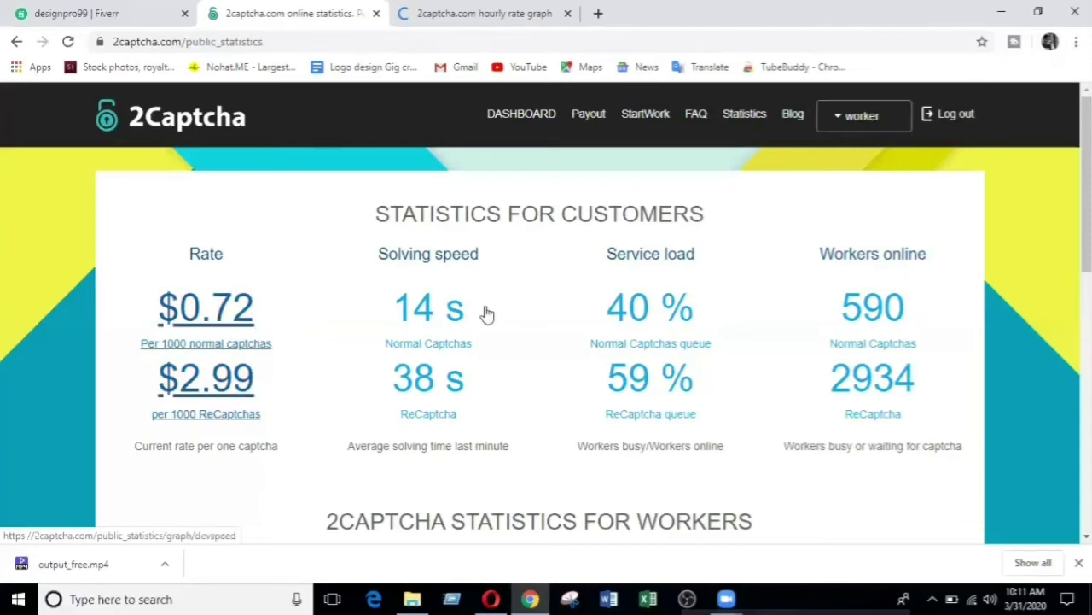
pyautogui.scroll(-5, 276, 300)
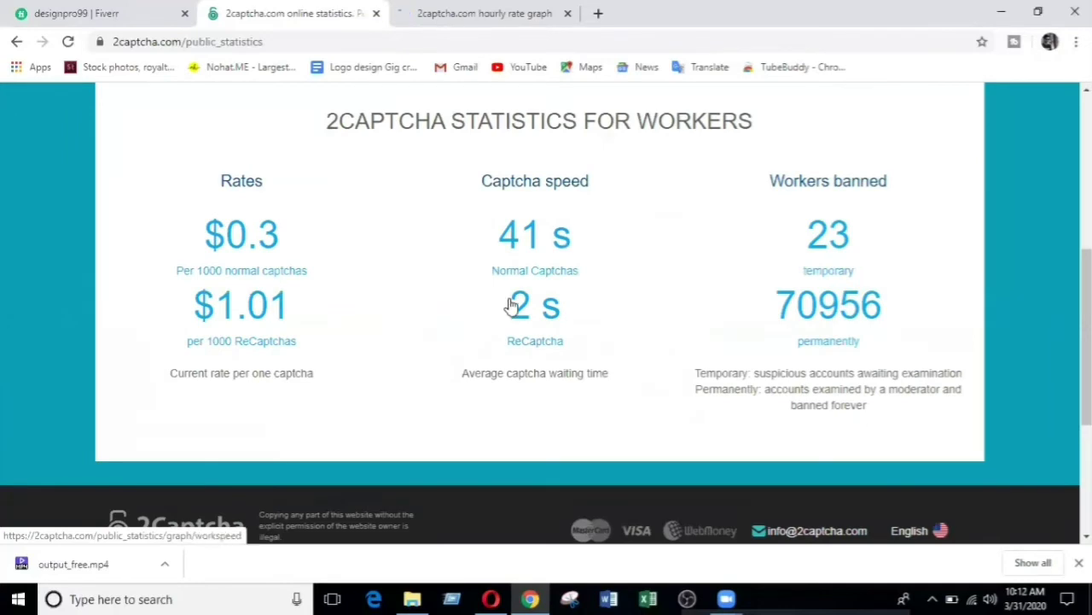
pyautogui.scroll(5, 414, 244)
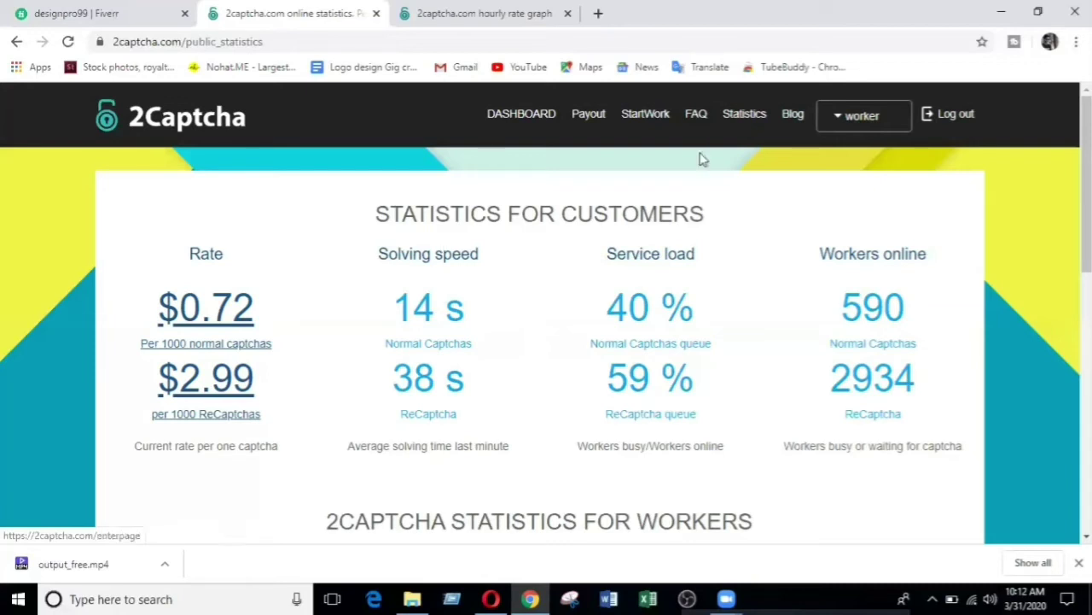
# - Start a captcha-solving session on the worker page, keeping normal + ReCaptcha as the captcha type
pyautogui.click(651, 121)
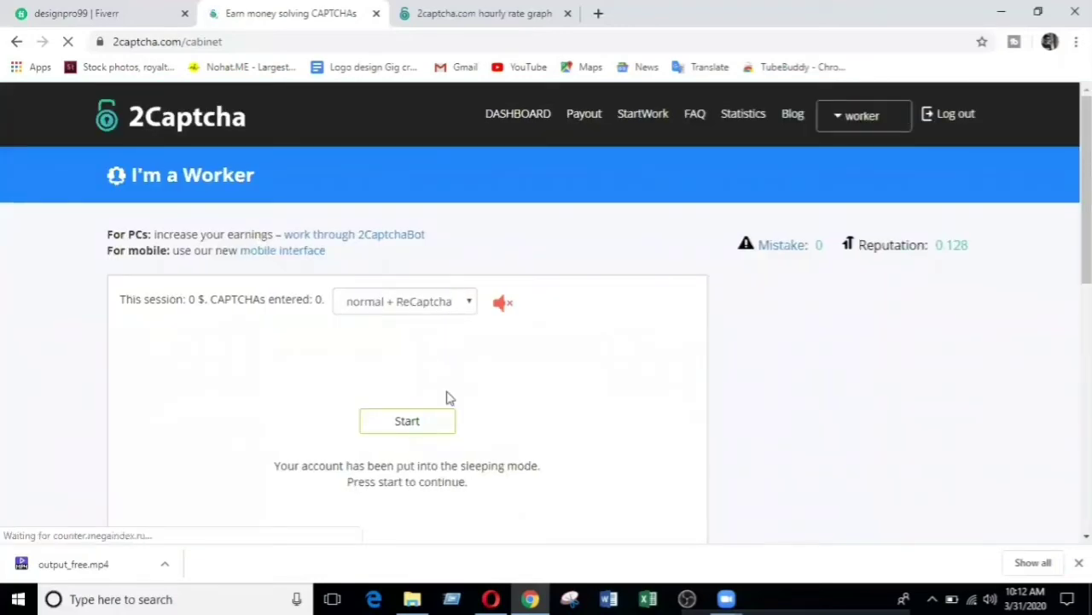
pyautogui.click(407, 421)
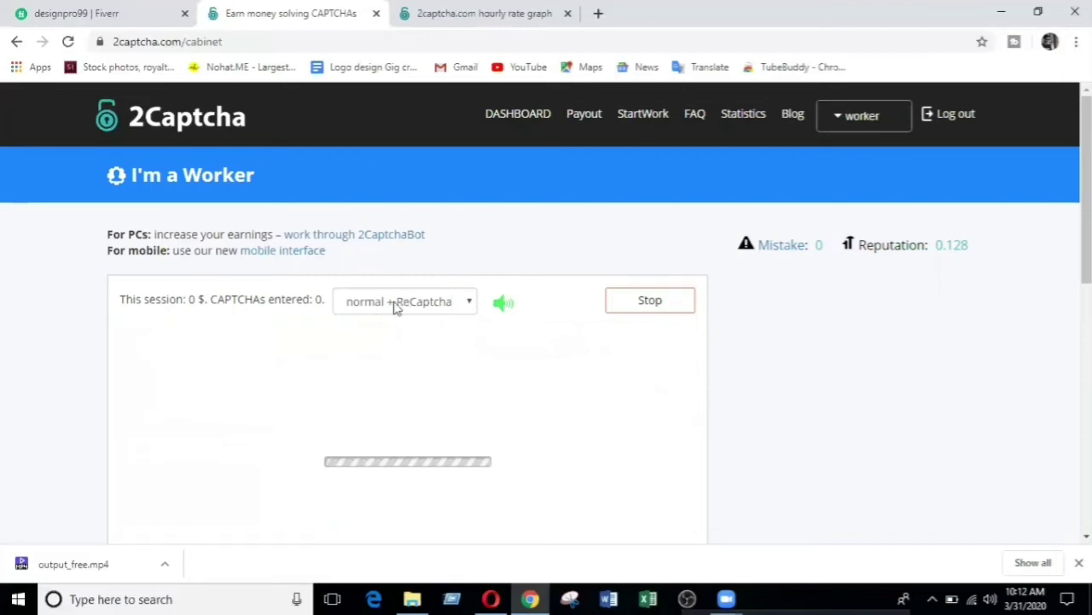
pyautogui.click(466, 306)
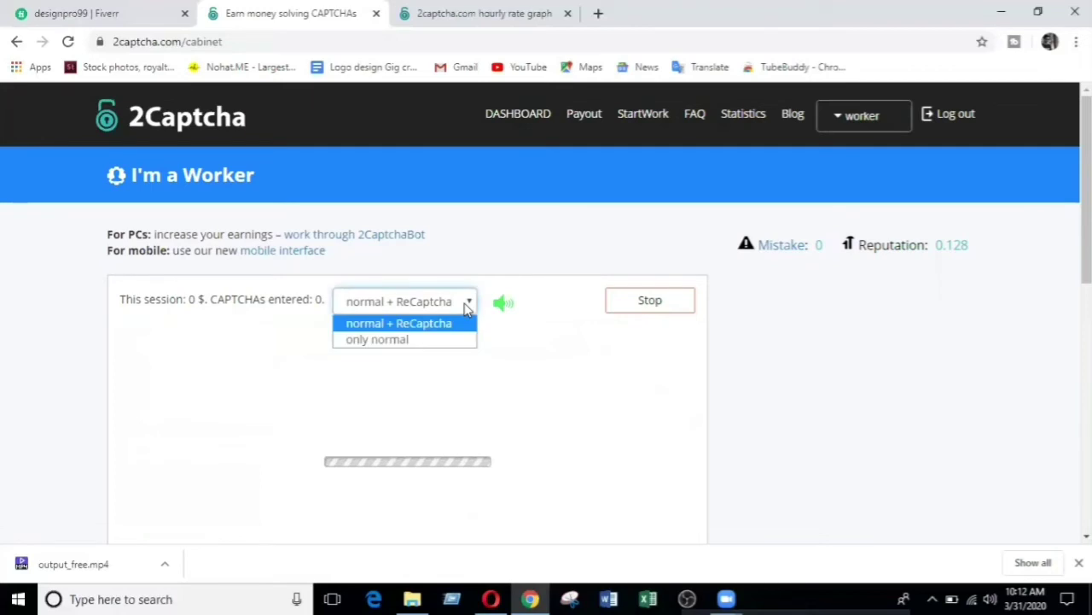
pyautogui.click(480, 339)
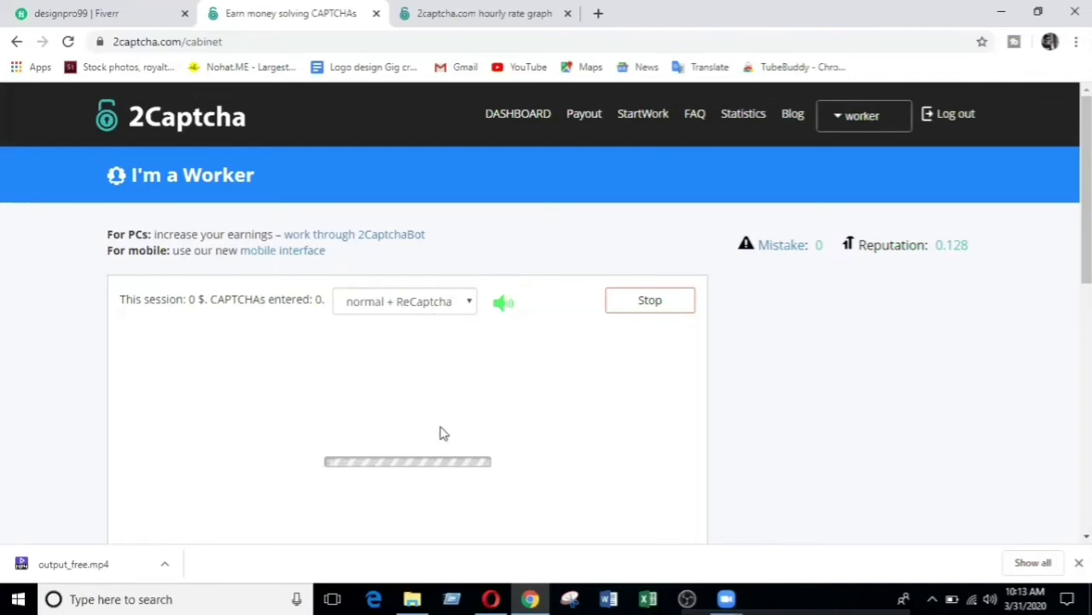
# - Look over the captcha work area and the languages section, then examine the first captcha to solve
pyautogui.scroll(-2, 444, 425)
pyautogui.scroll(2, 445, 422)
pyautogui.scroll(-2, 527, 388)
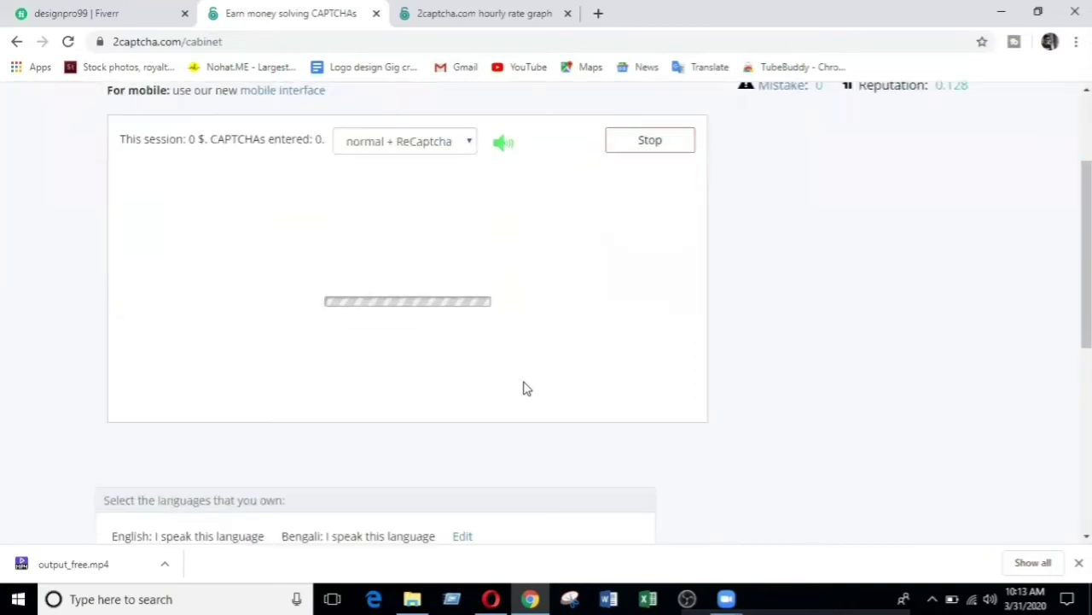
pyautogui.scroll(2, 527, 388)
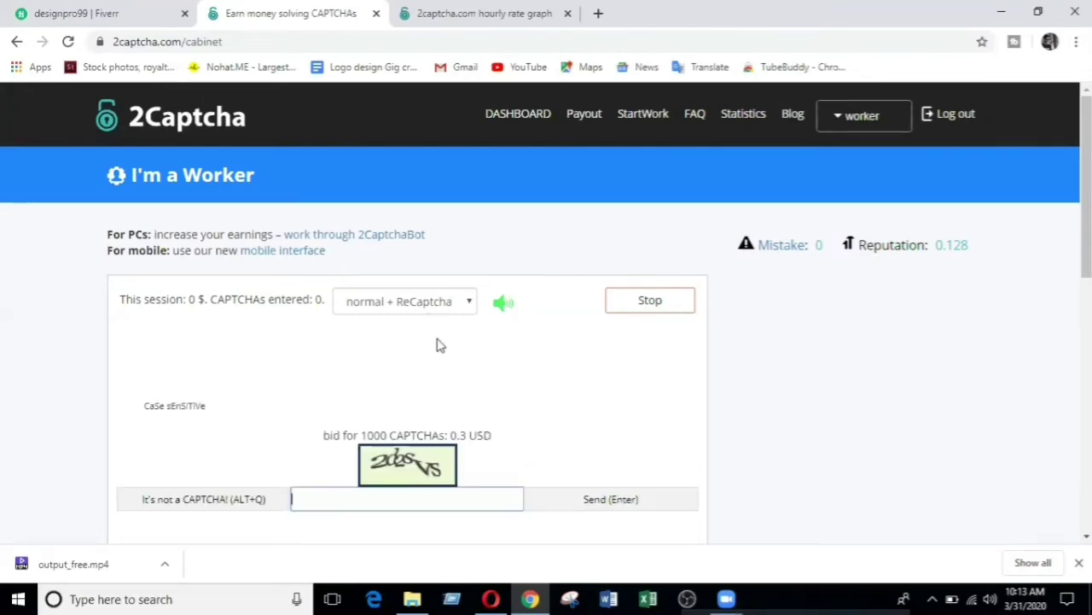
pyautogui.scroll(-1, 430, 361)
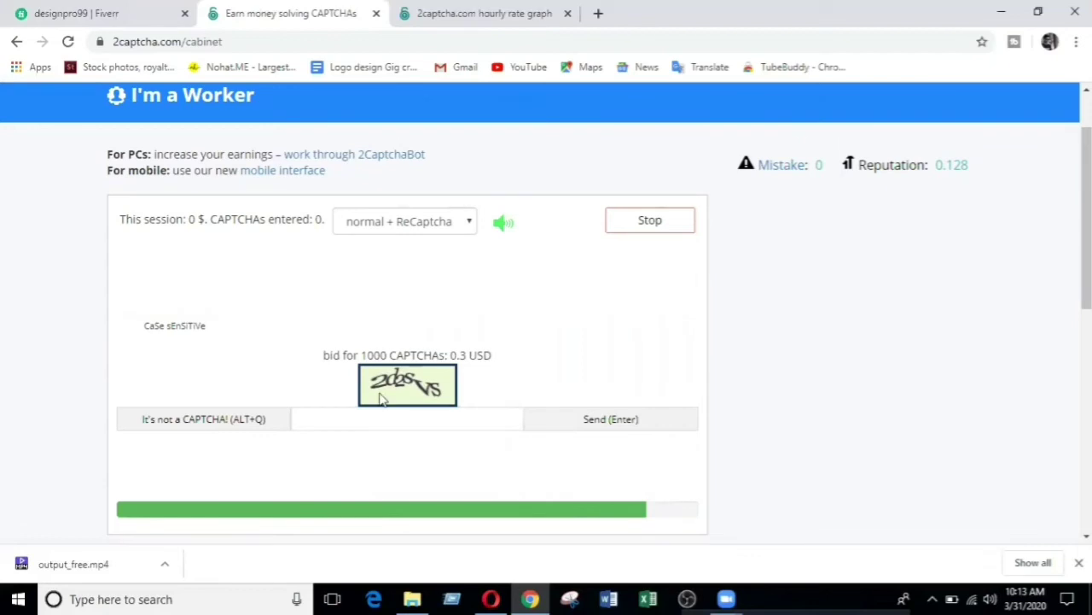
# - Solve the first case-sensitive text captcha by entering 2d2sVs and submit the answer
pyautogui.click(354, 419)
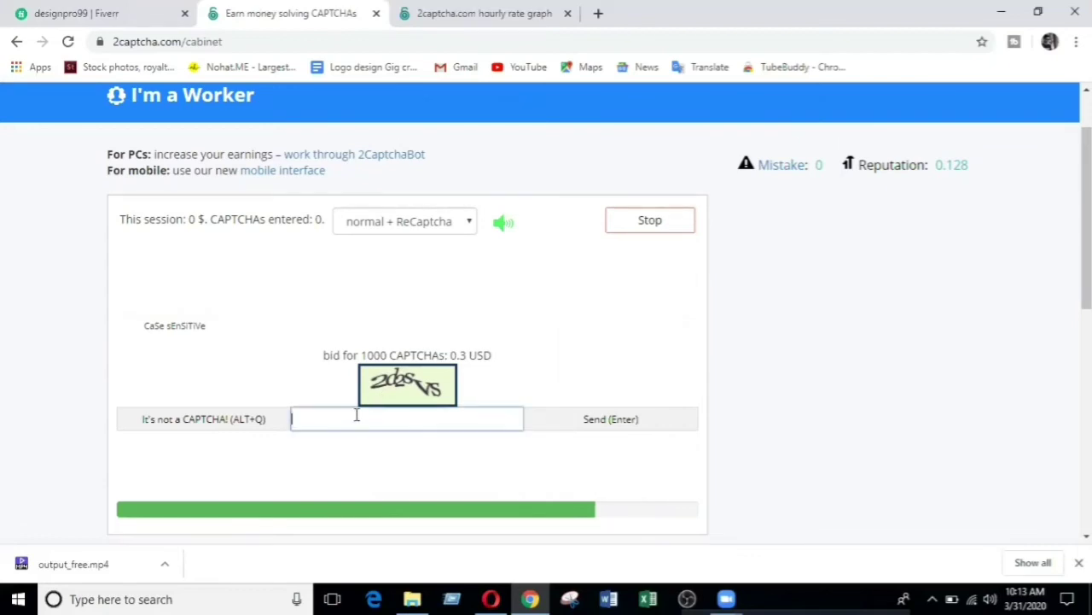
pyautogui.write('2')
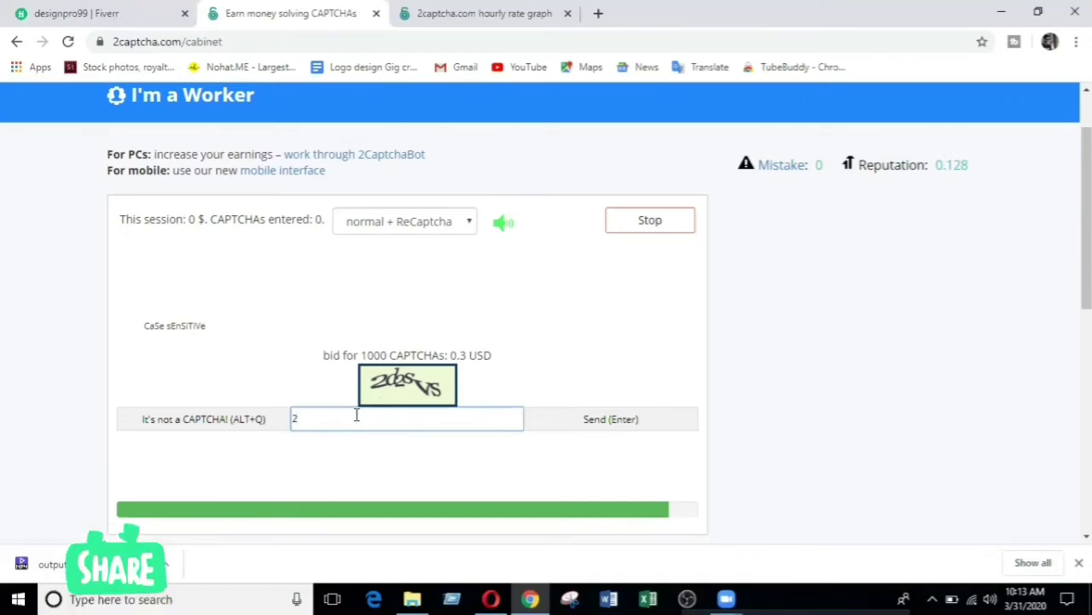
pyautogui.write('d2s')
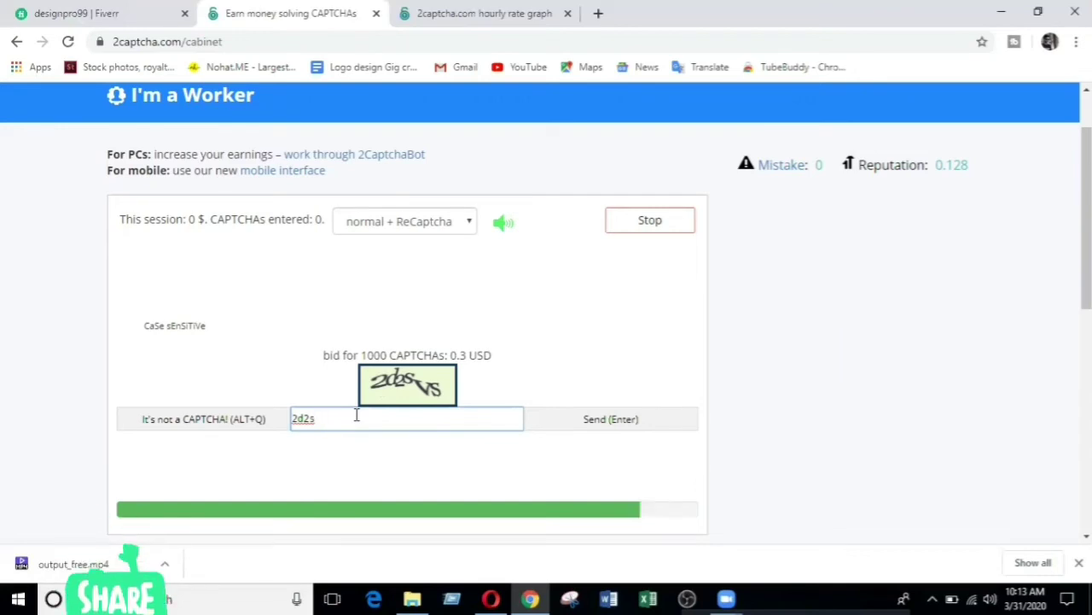
pyautogui.write('va')
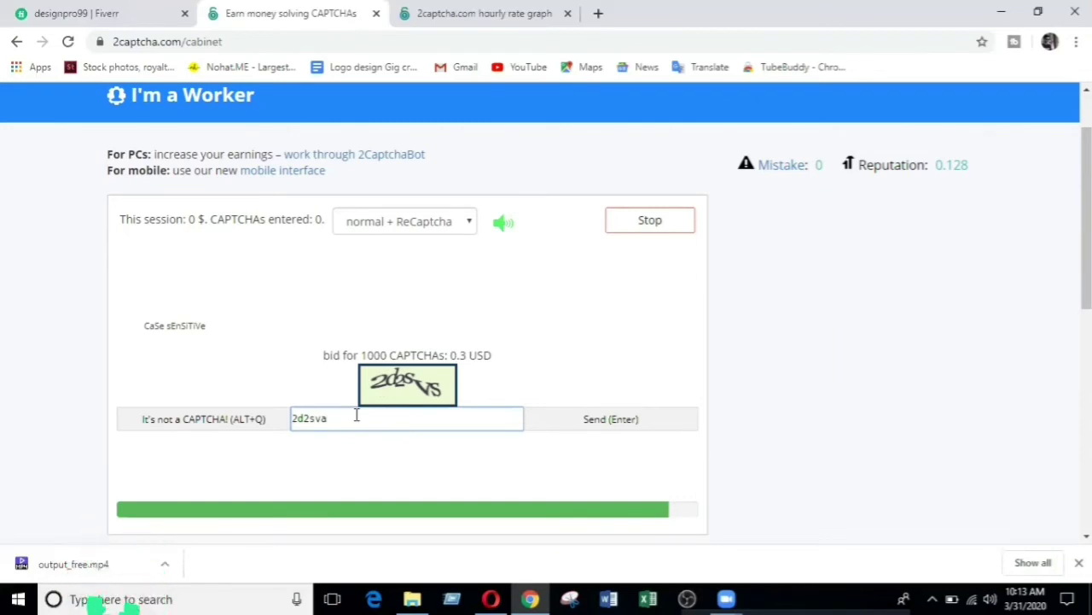
pyautogui.press('BackSpace')
pyautogui.press('BackSpace')
pyautogui.press('BackSpace')
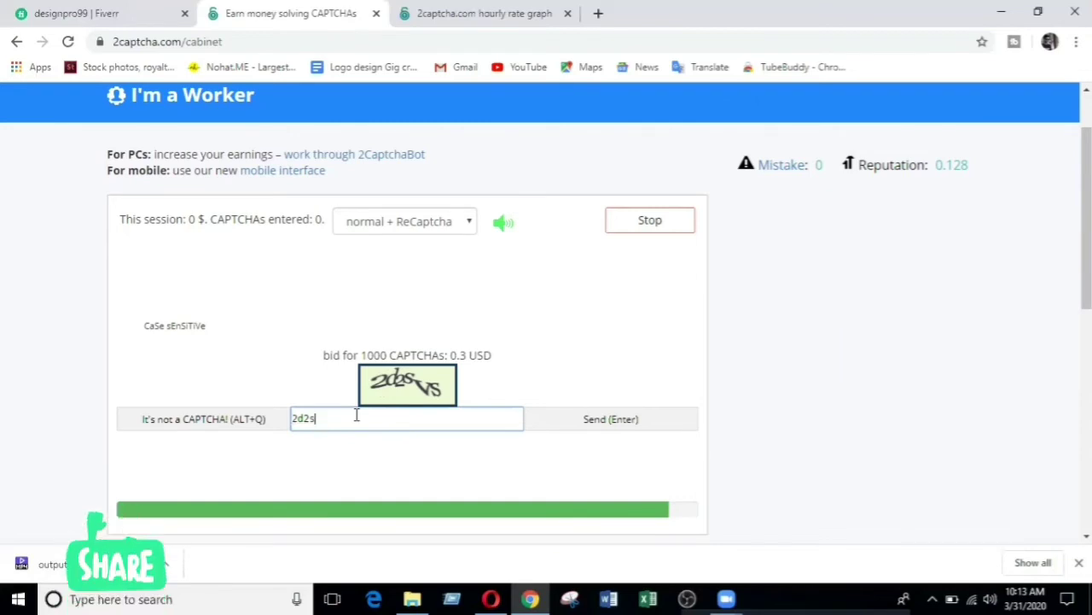
pyautogui.write('sV')
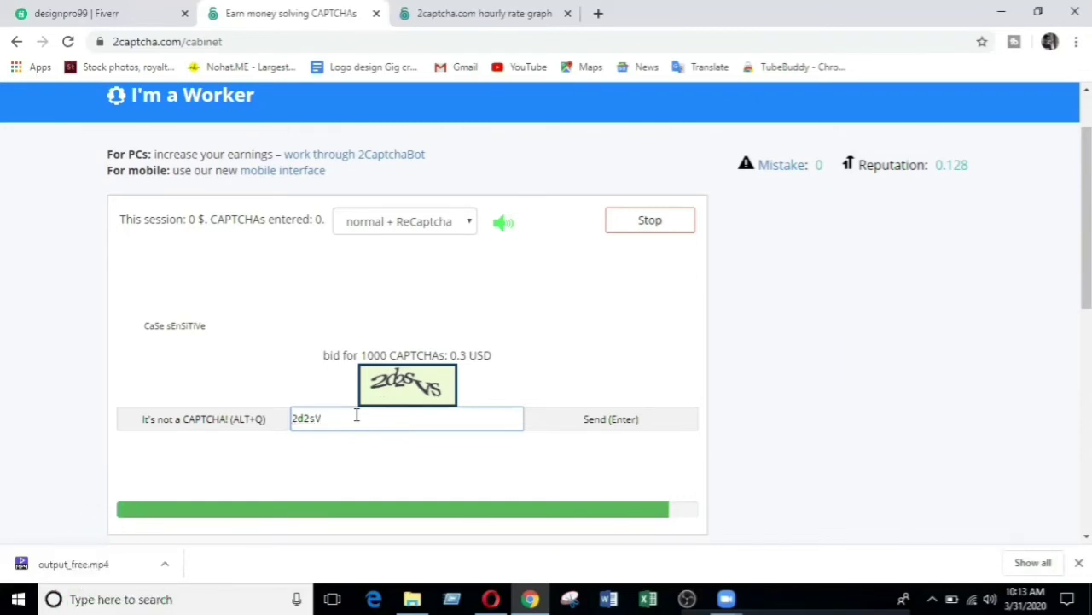
pyautogui.write('s')
pyautogui.press('Return')
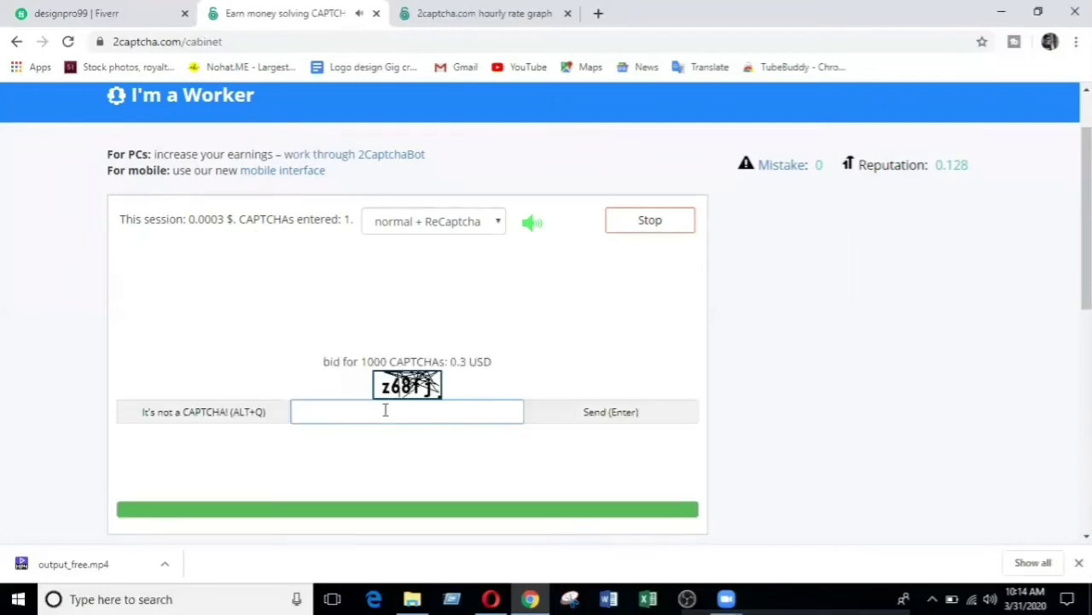
# - Answer the second text captcha with z68fj and send it
pyautogui.write('z68')
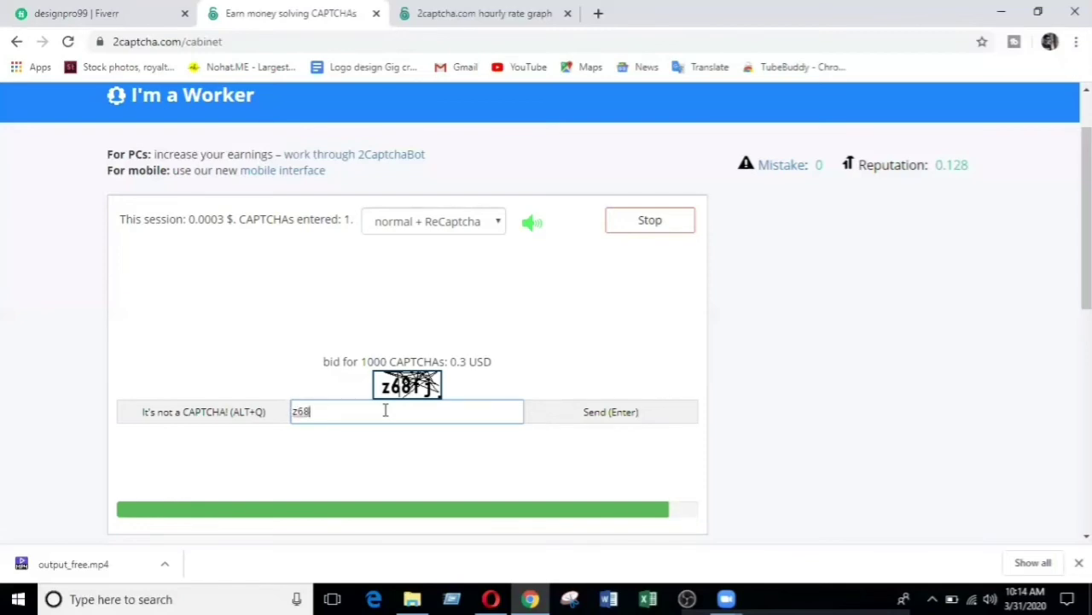
pyautogui.write('fj')
pyautogui.press('Return')
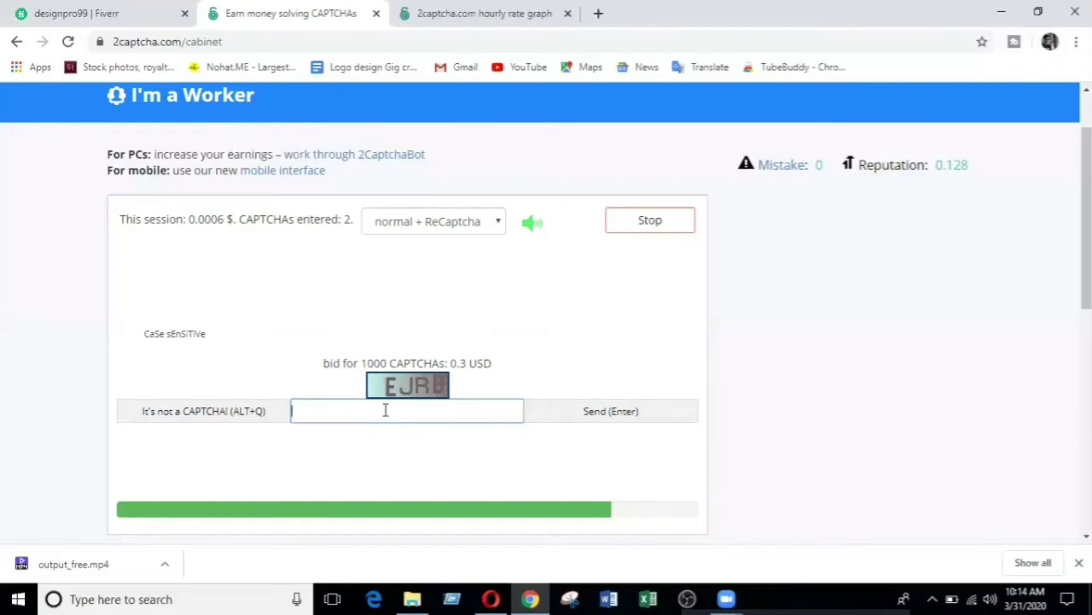
# - Transcribe the third captcha, which starts with EJ, in capital letters and submit it
pyautogui.write('E')
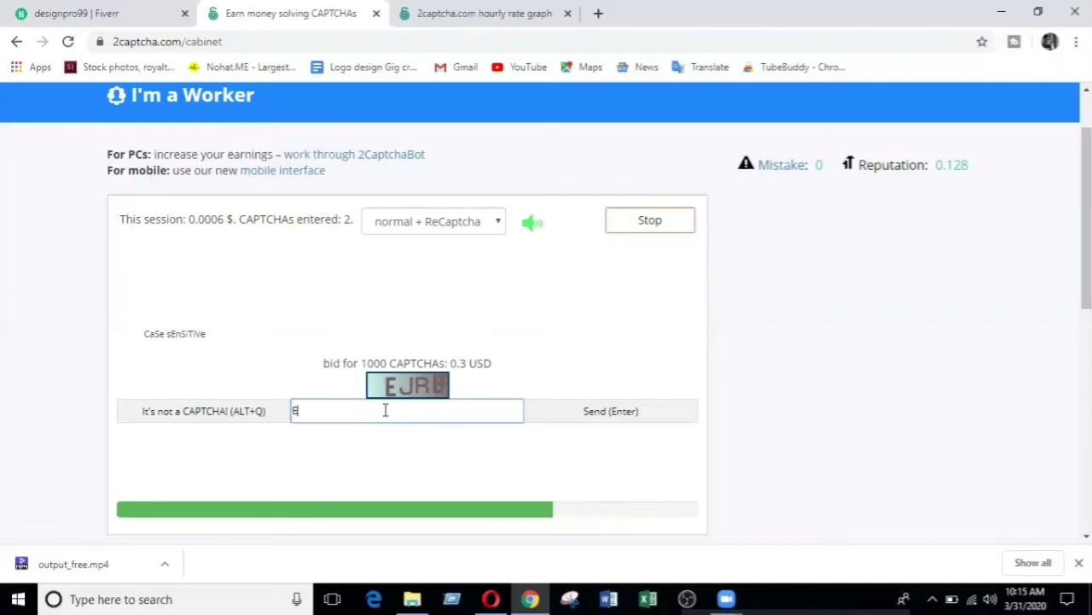
pyautogui.write('J')
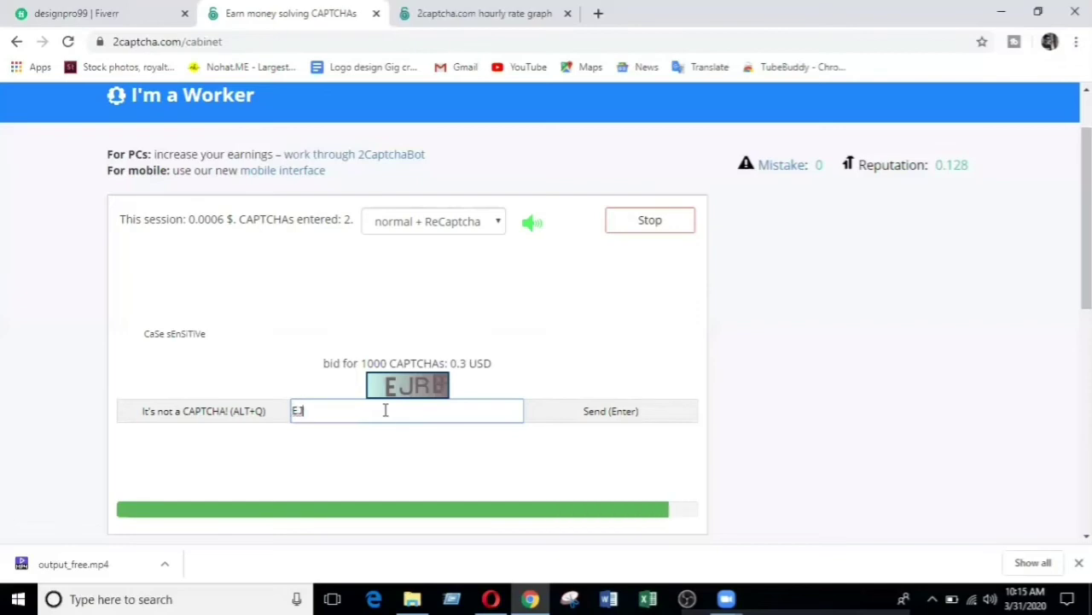
pyautogui.press('Return')
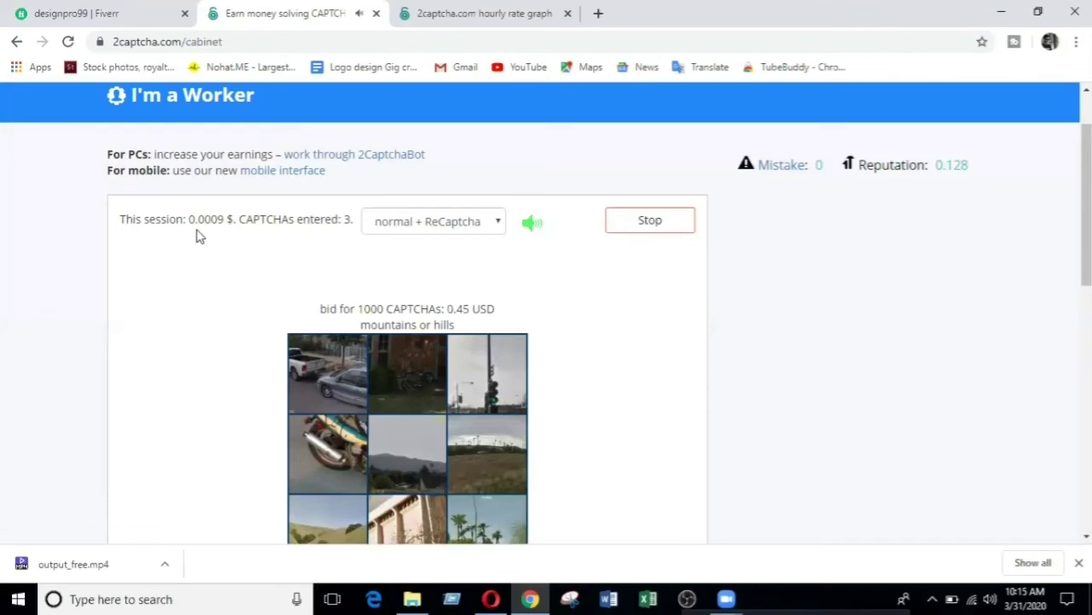
# - Solve the "mountains or hills" image captcha by selecting images 2, 5, 6, 7 and 9, and send the answer
pyautogui.scroll(-2, 402, 288)
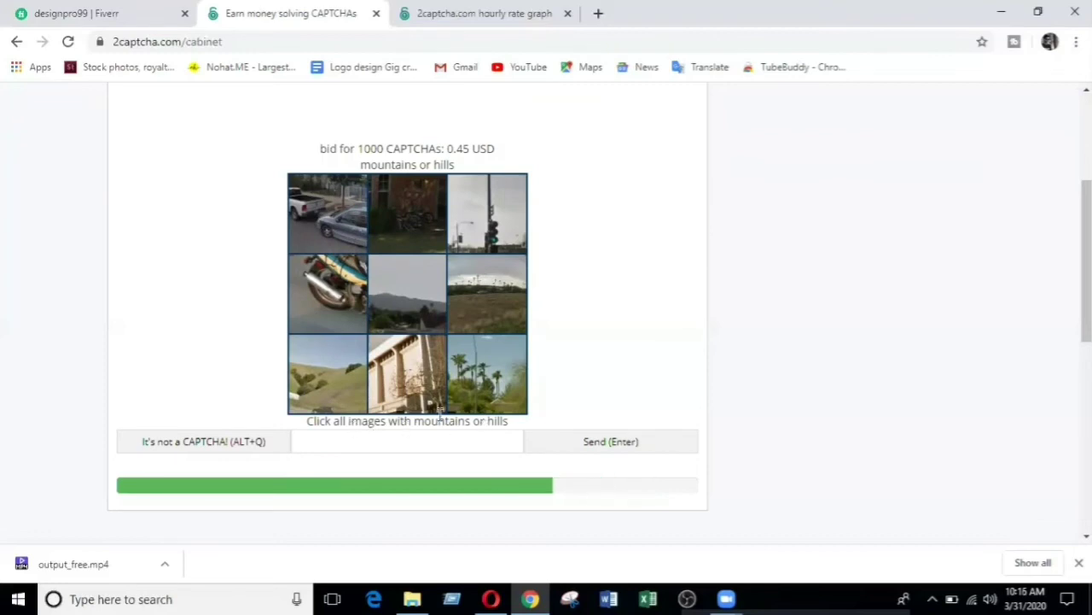
pyautogui.press('7')
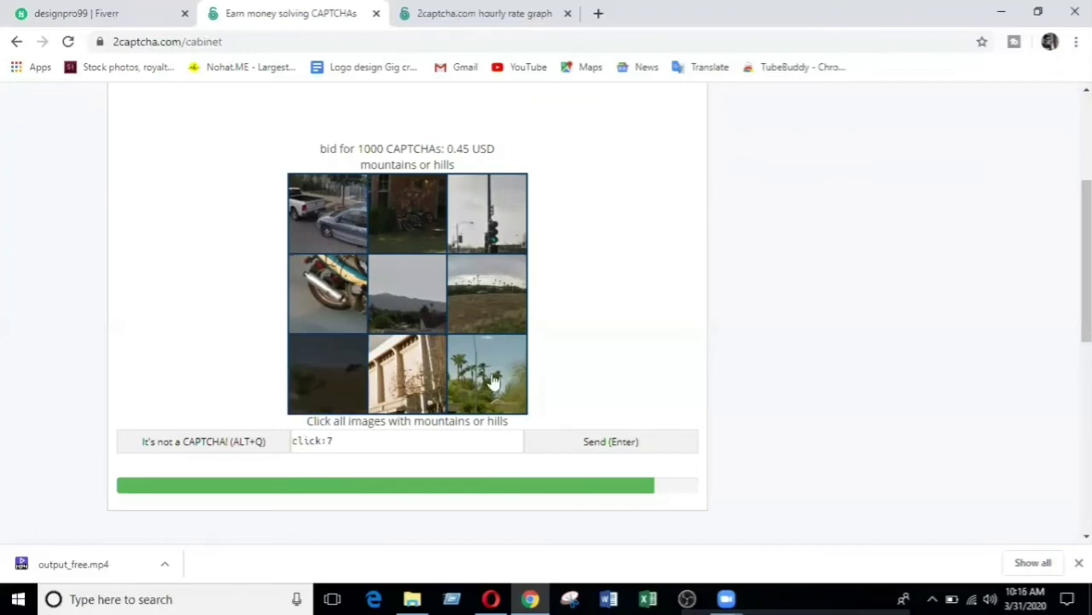
pyautogui.press('6')
pyautogui.press('9')
pyautogui.press('5')
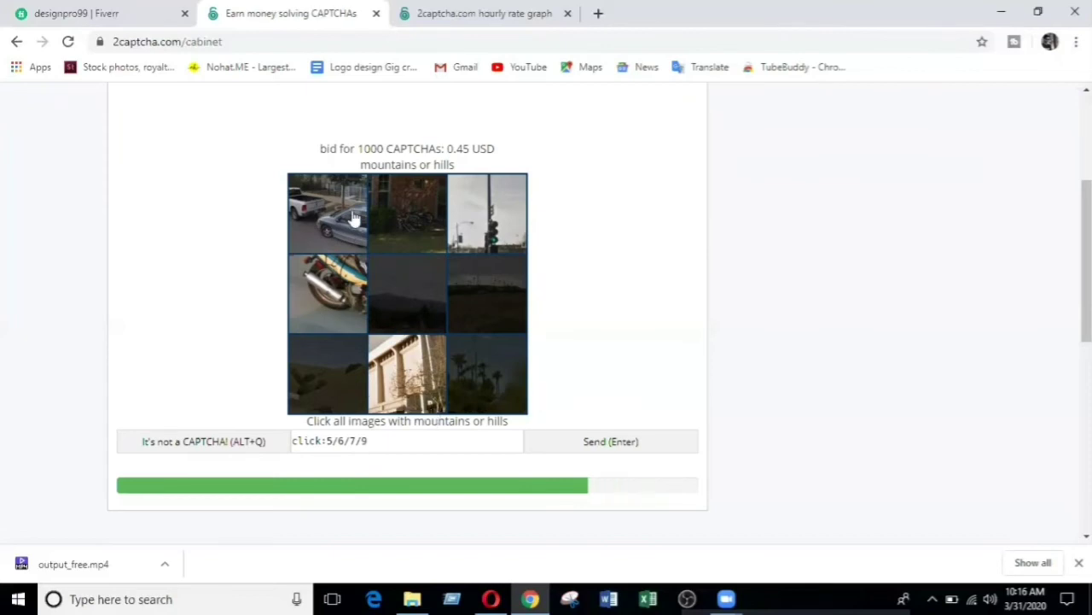
pyautogui.click(401, 218)
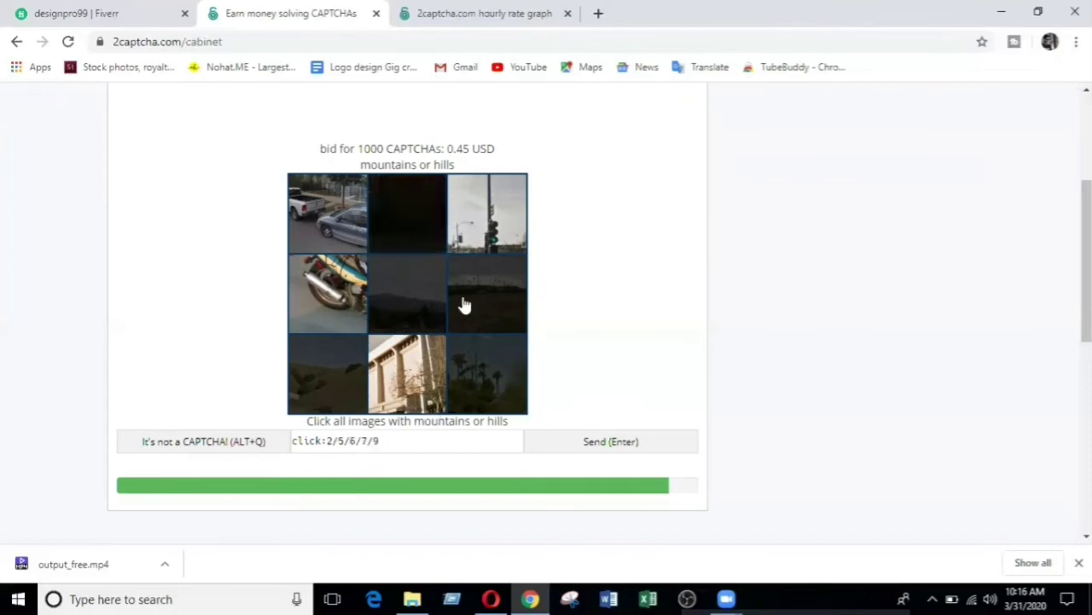
pyautogui.click(595, 441)
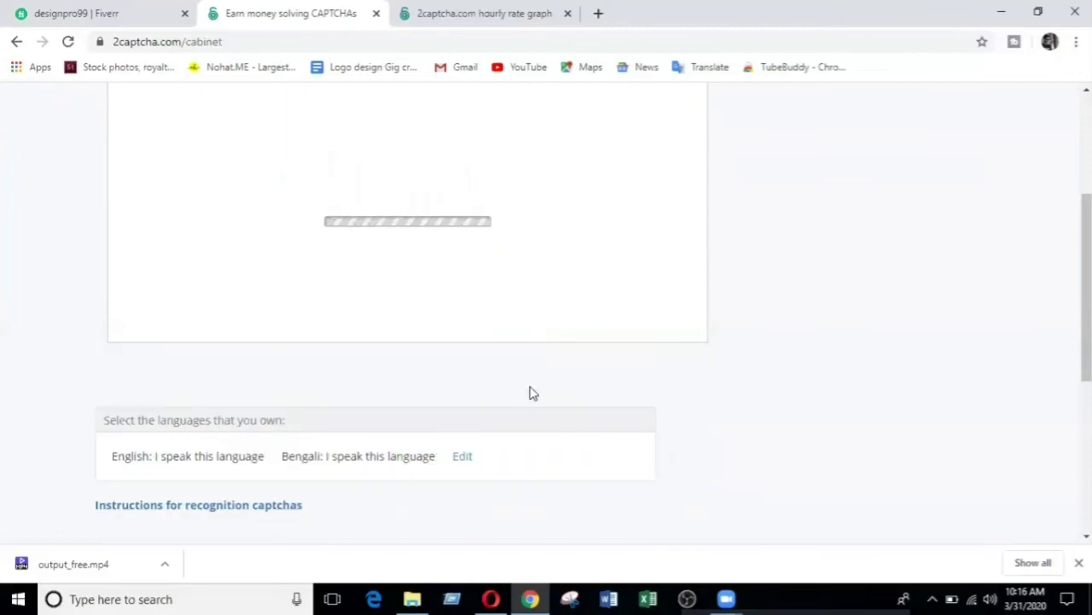
# - Stop the captcha-solving session and open the dashboard to review the balance and finances sections
pyautogui.scroll(3, 459, 419)
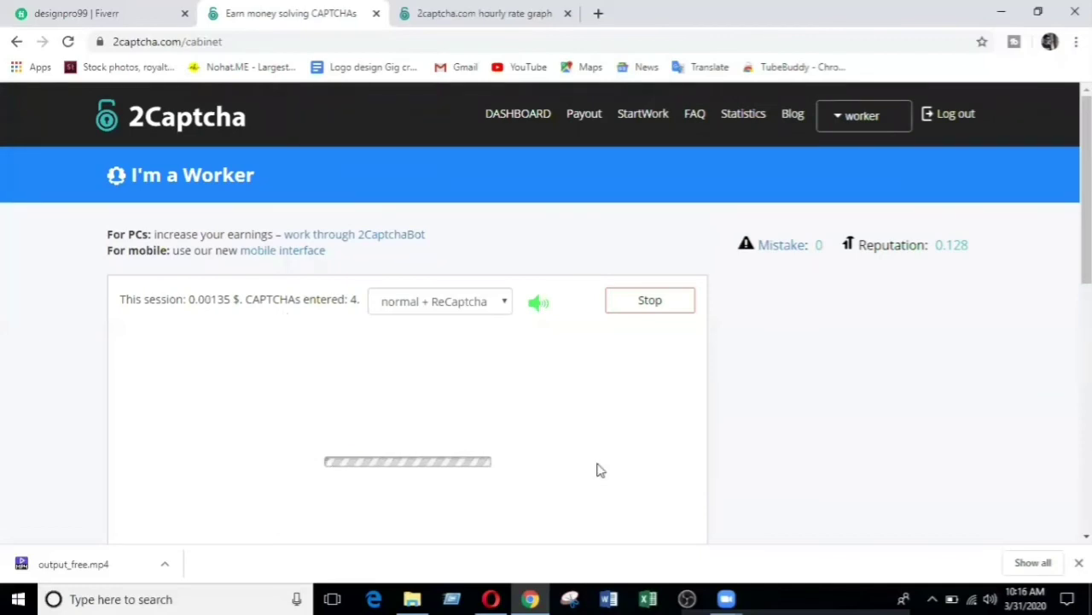
pyautogui.click(640, 304)
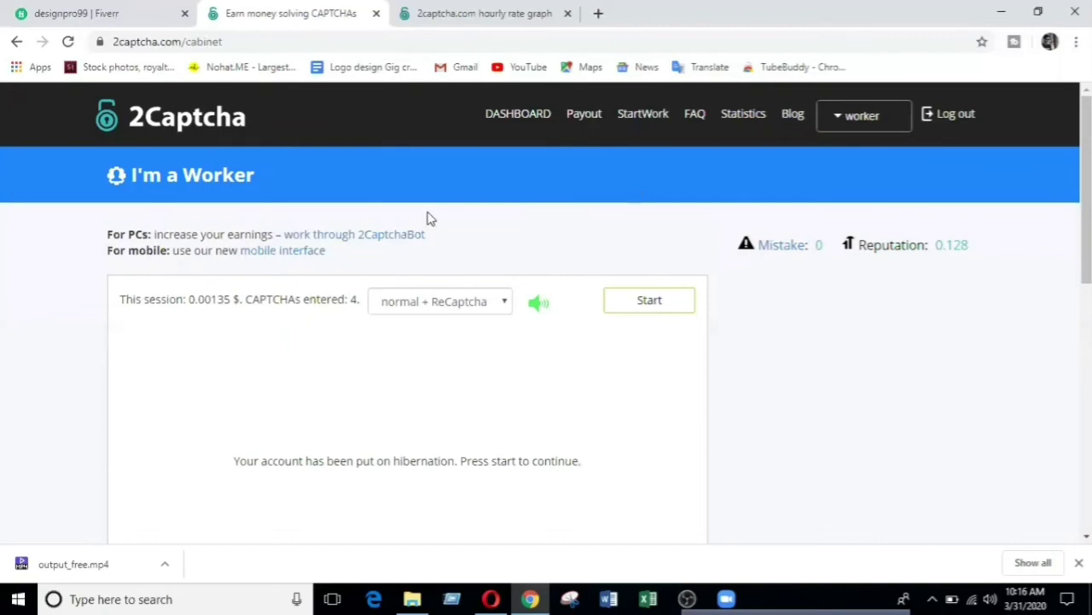
pyautogui.click(521, 114)
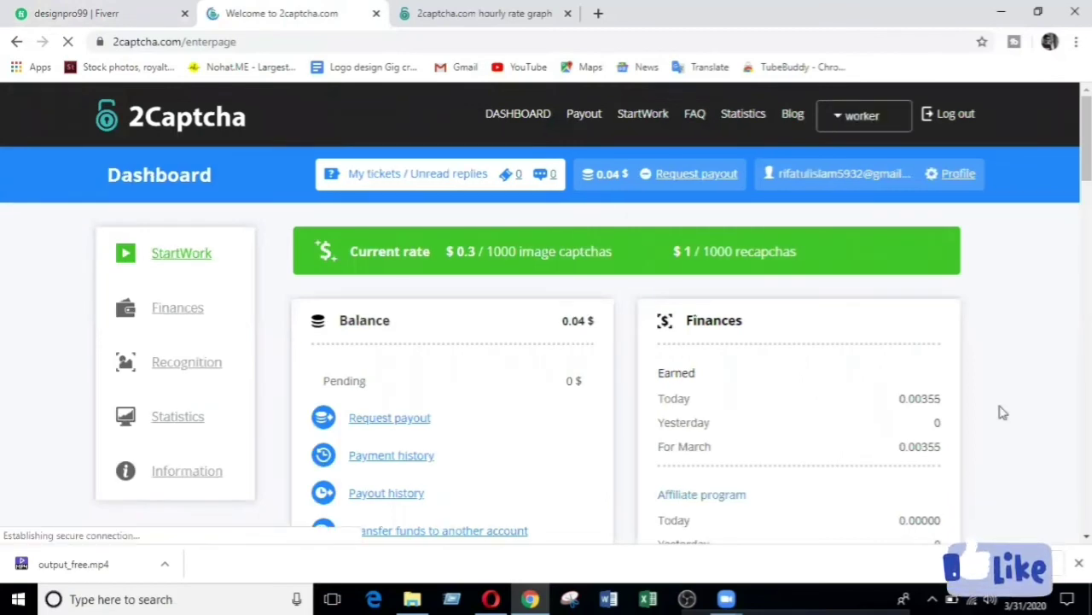
pyautogui.scroll(-1, 724, 342)
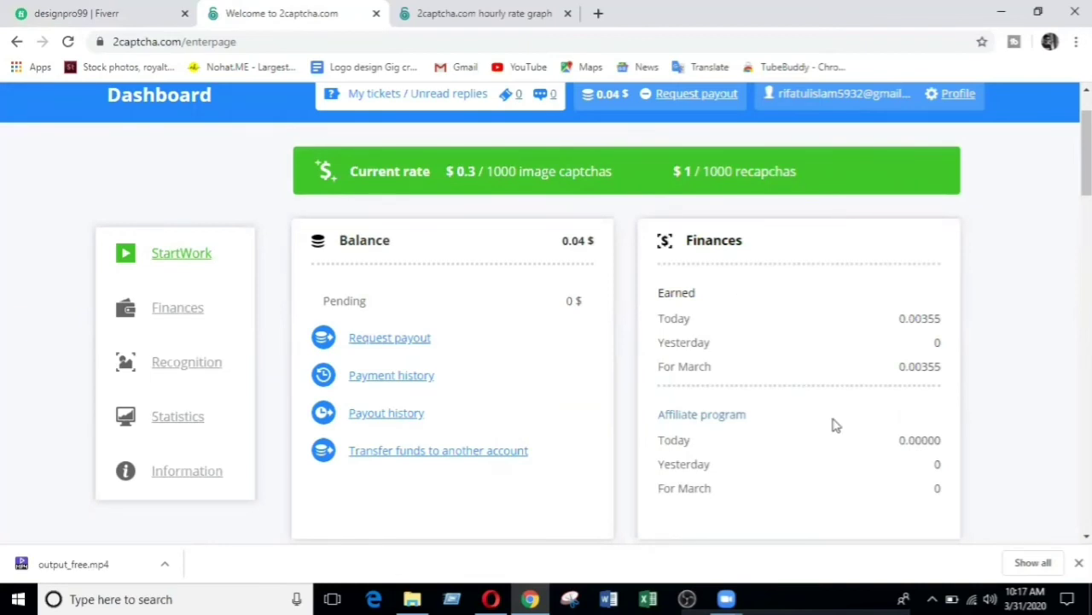
pyautogui.scroll(-1, 870, 366)
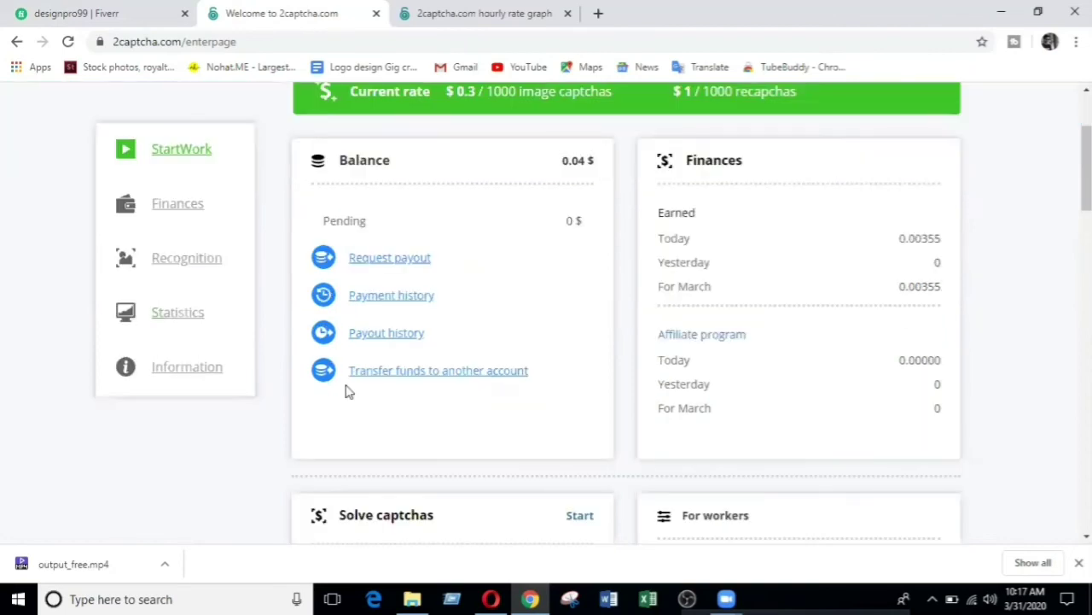
pyautogui.scroll(2, 371, 358)
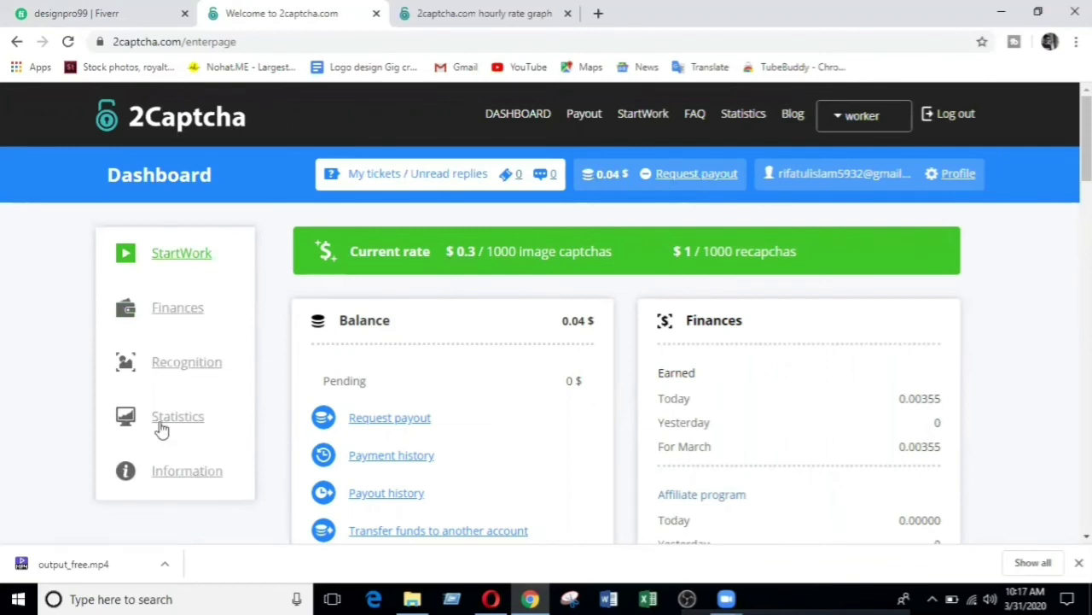
# - Go to the dashboard's Information section, then look over the FAQ, statistics, affiliate program, captcha-solving and balance sections
pyautogui.click(199, 472)
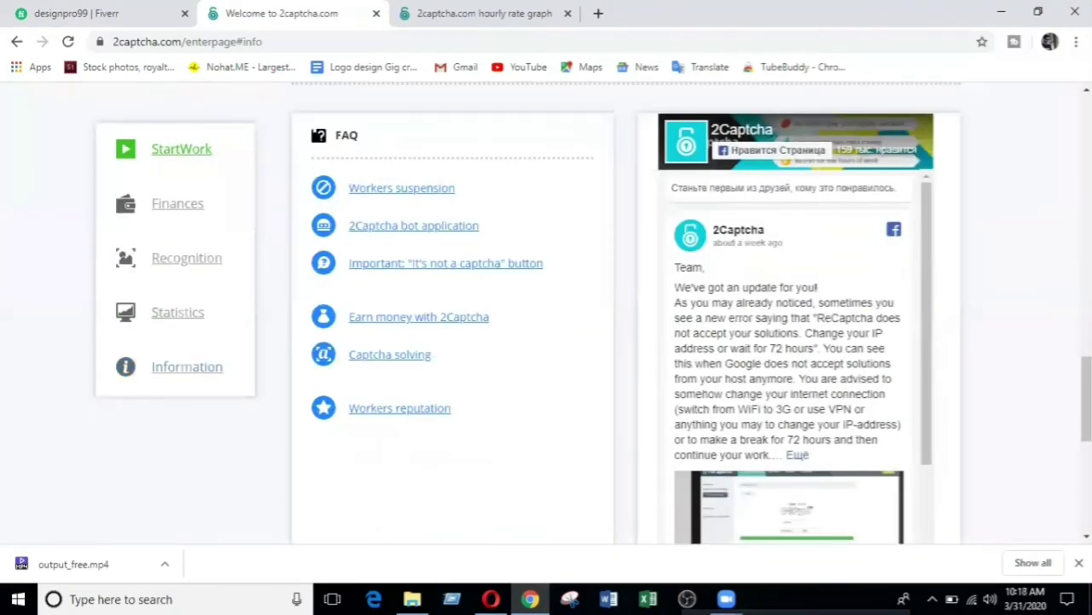
pyautogui.scroll(-2, 661, 510)
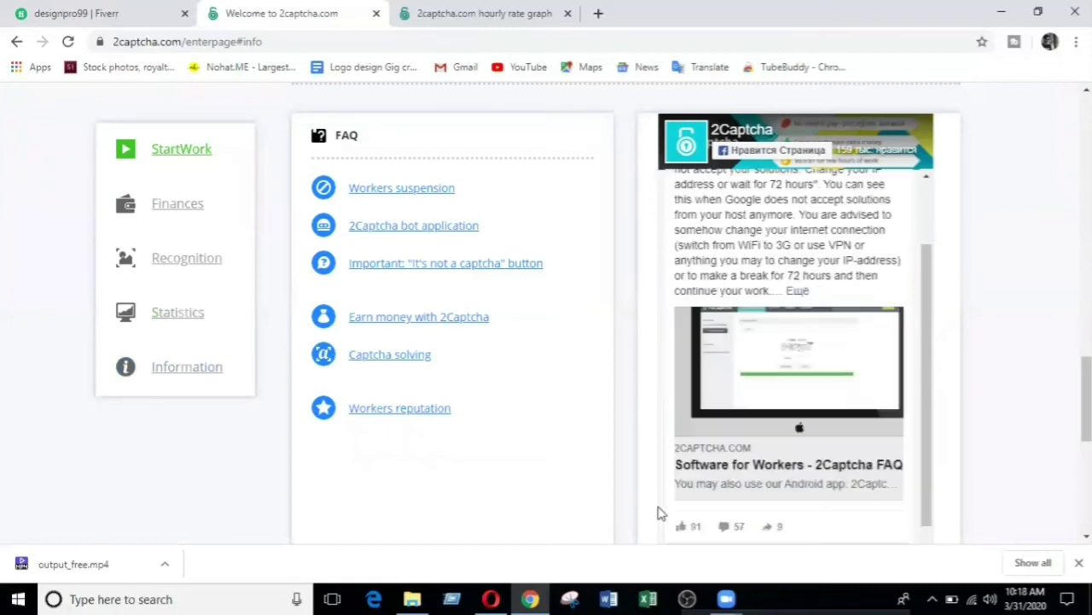
pyautogui.scroll(-4, 733, 483)
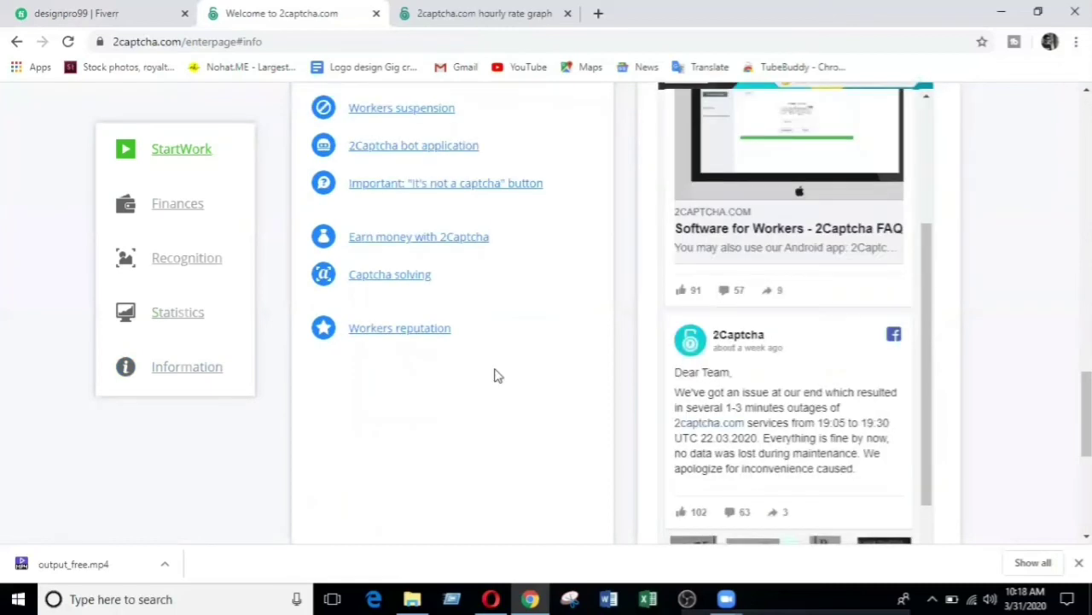
pyautogui.scroll(3, 489, 359)
pyautogui.scroll(1, 763, 429)
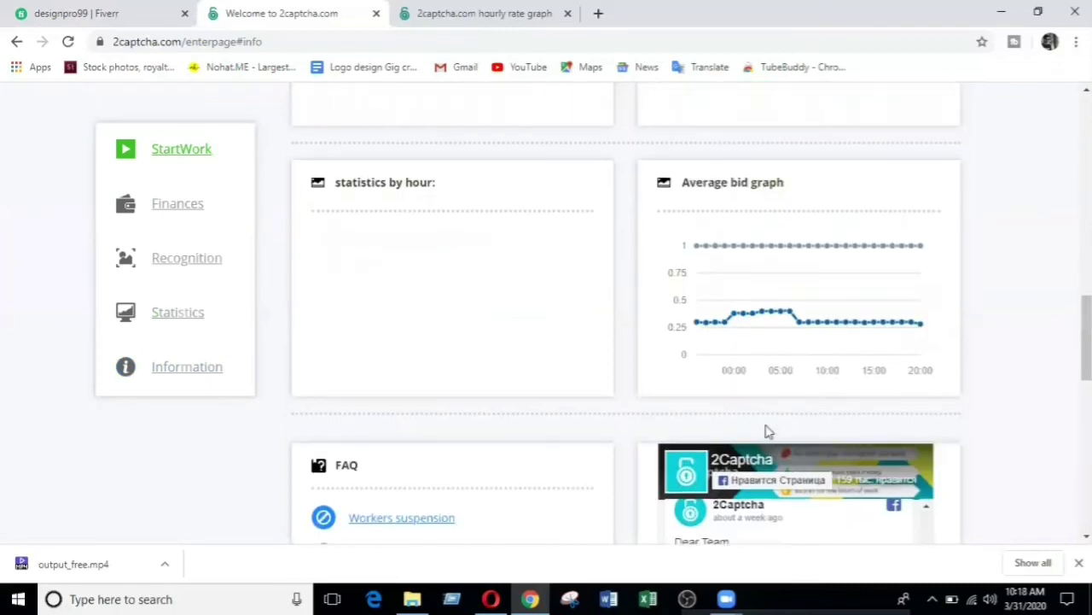
pyautogui.scroll(3, 826, 350)
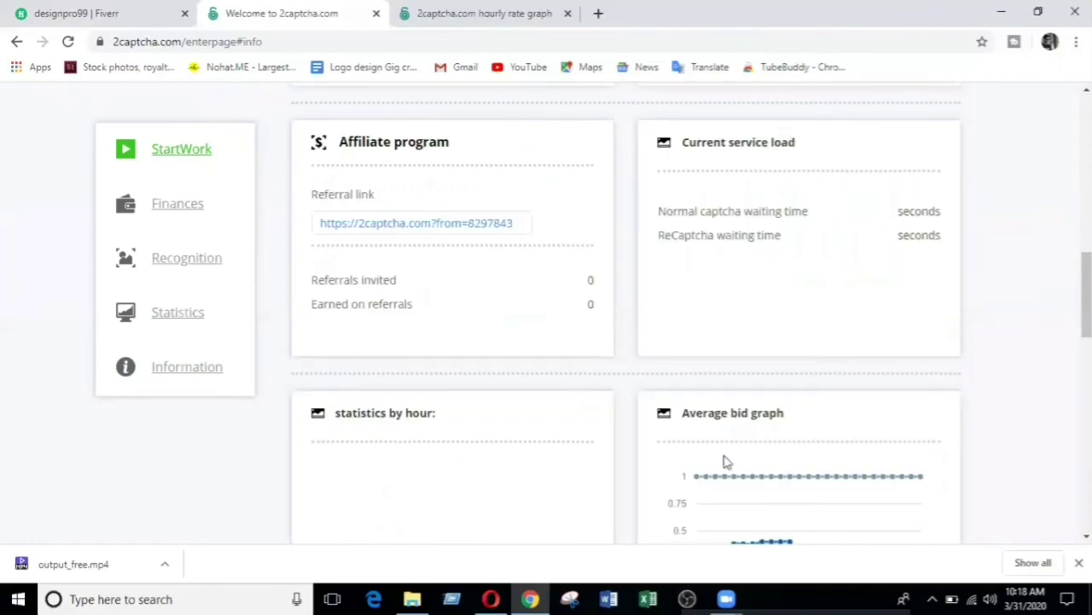
pyautogui.scroll(-1, 728, 463)
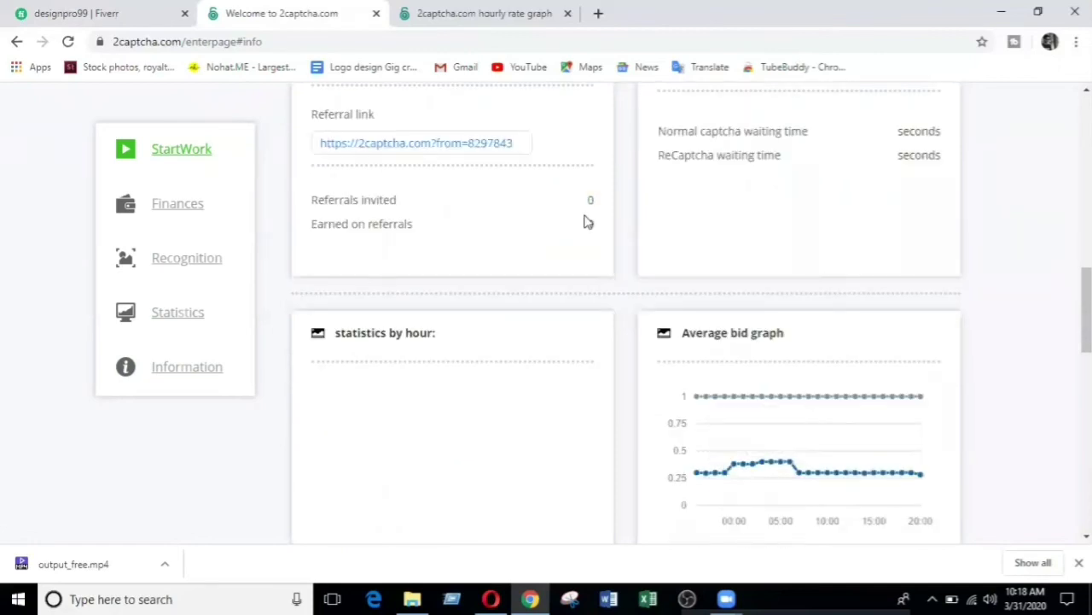
pyautogui.scroll(1, 585, 222)
pyautogui.scroll(4, 743, 278)
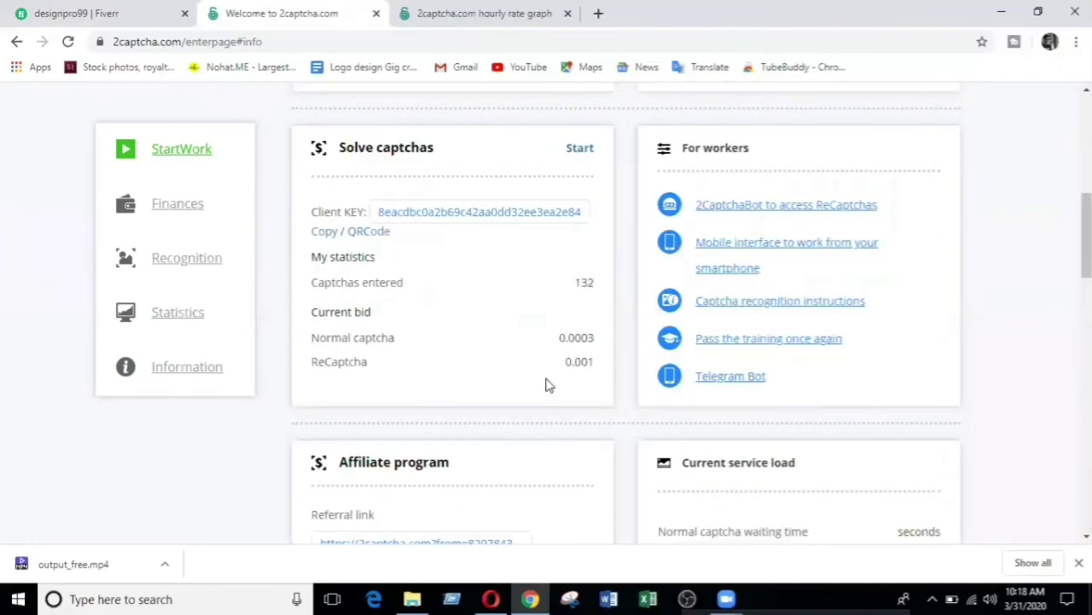
pyautogui.scroll(4, 550, 386)
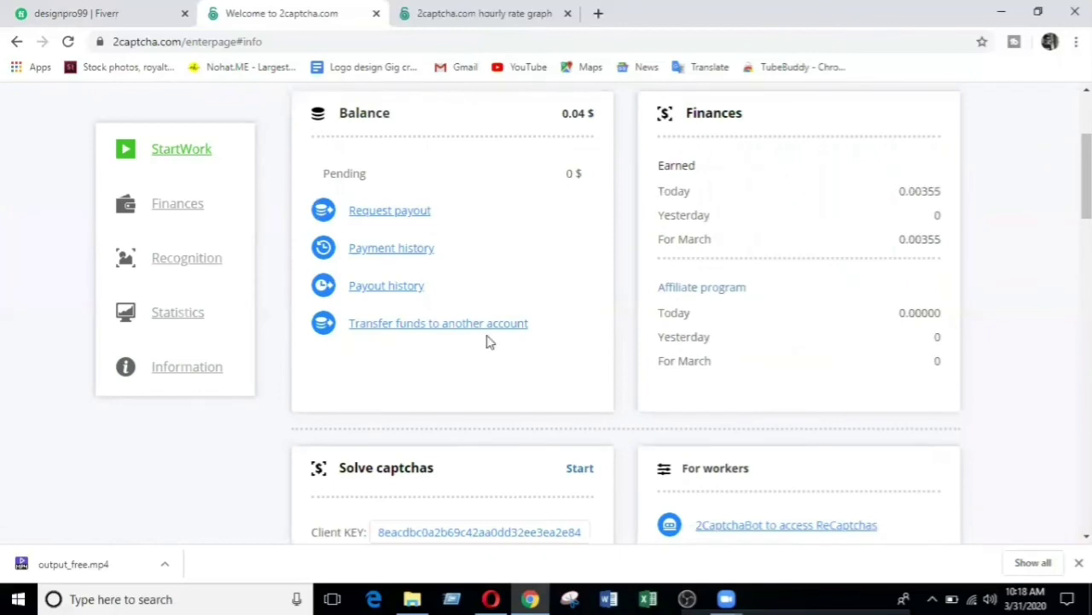
pyautogui.scroll(2, 488, 341)
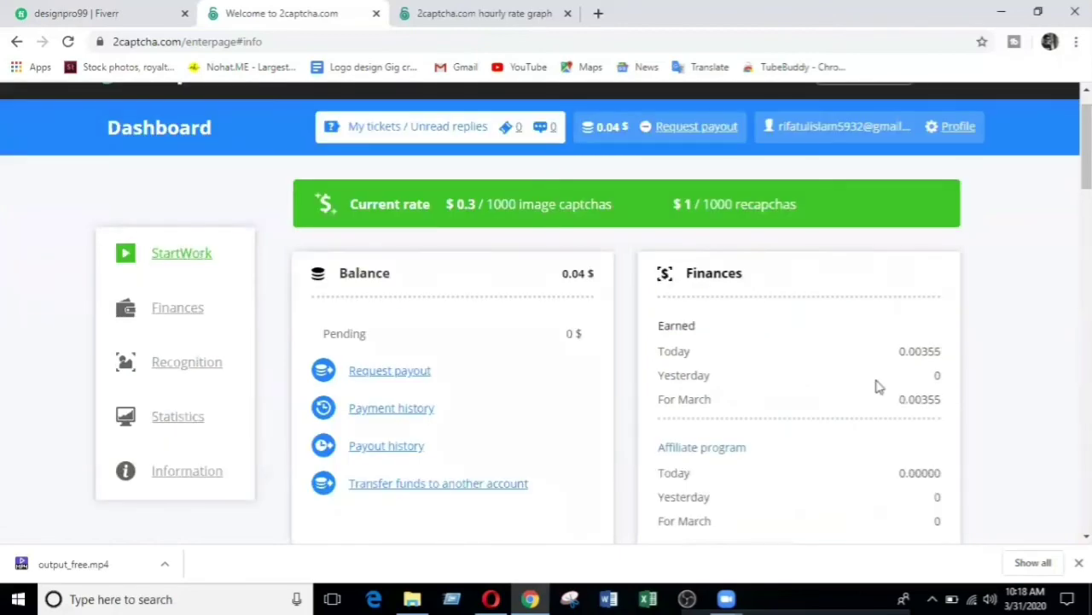
# - Review the finances, captcha bids and affiliate program, then examine the 18:00 point on the average bid graph
pyautogui.scroll(-1, 794, 423)
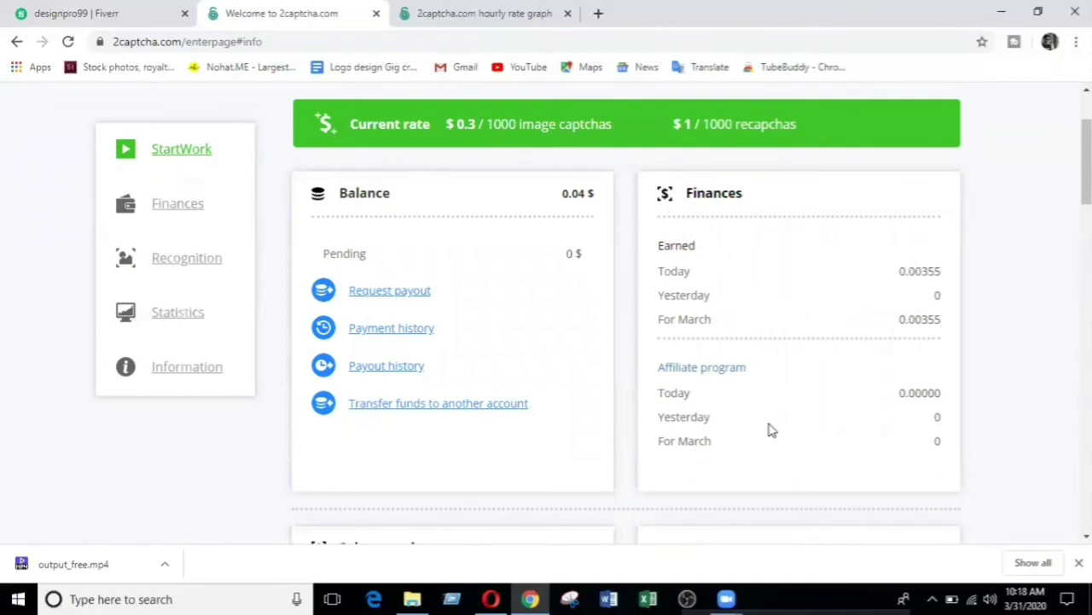
pyautogui.scroll(-5, 770, 429)
pyautogui.scroll(-1, 687, 431)
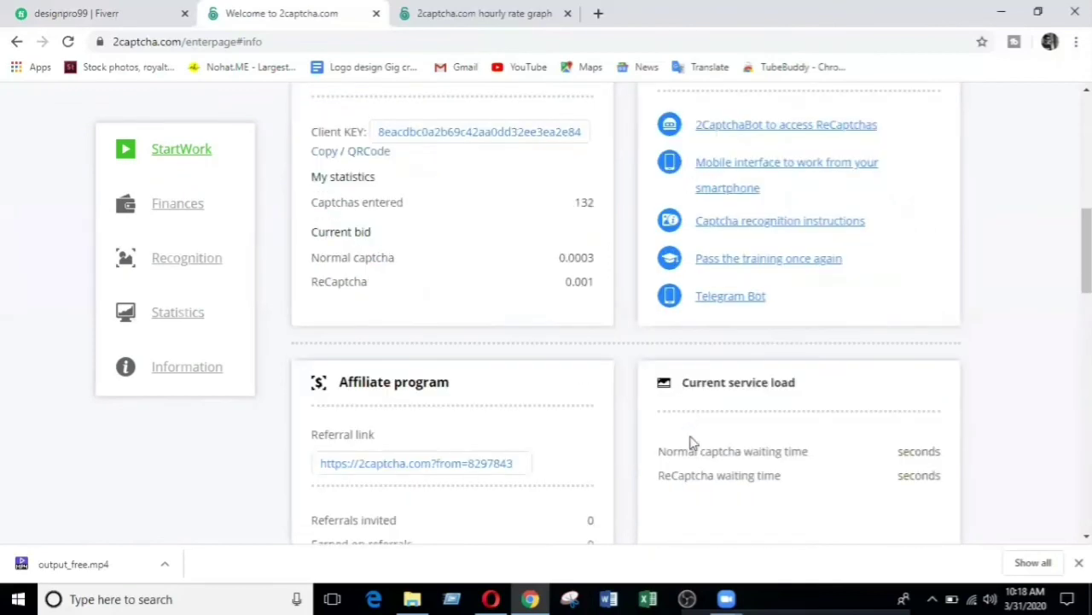
pyautogui.scroll(-3, 692, 441)
pyautogui.scroll(-2, 537, 430)
pyautogui.moveTo(913, 415)
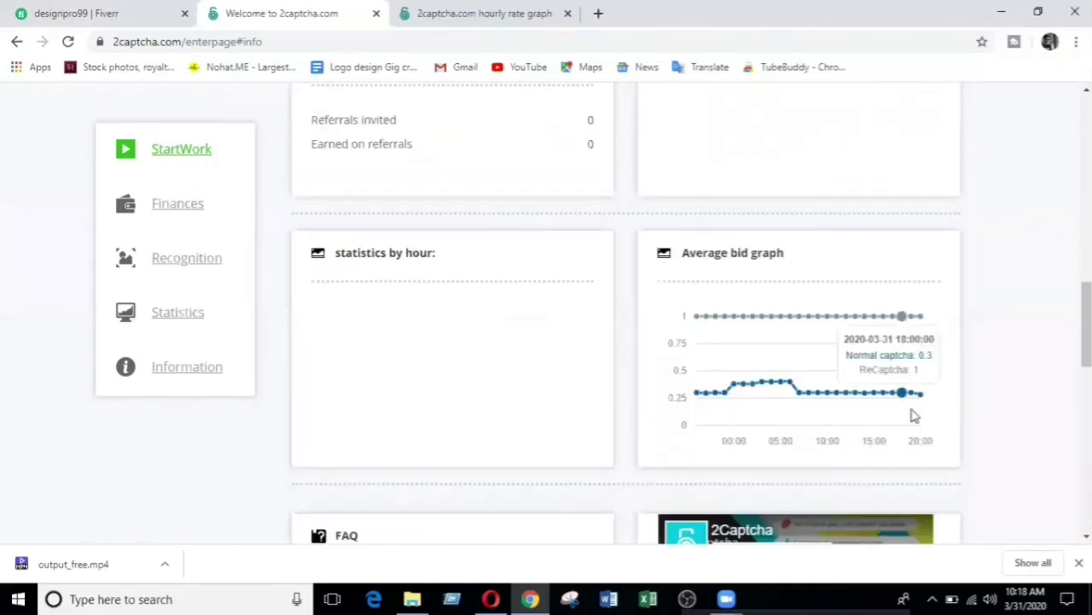
# - Examine the average bid graph's 12:00 point, then look over the FAQ topics and the 2Captcha Facebook news feed
pyautogui.scroll(-3, 668, 453)
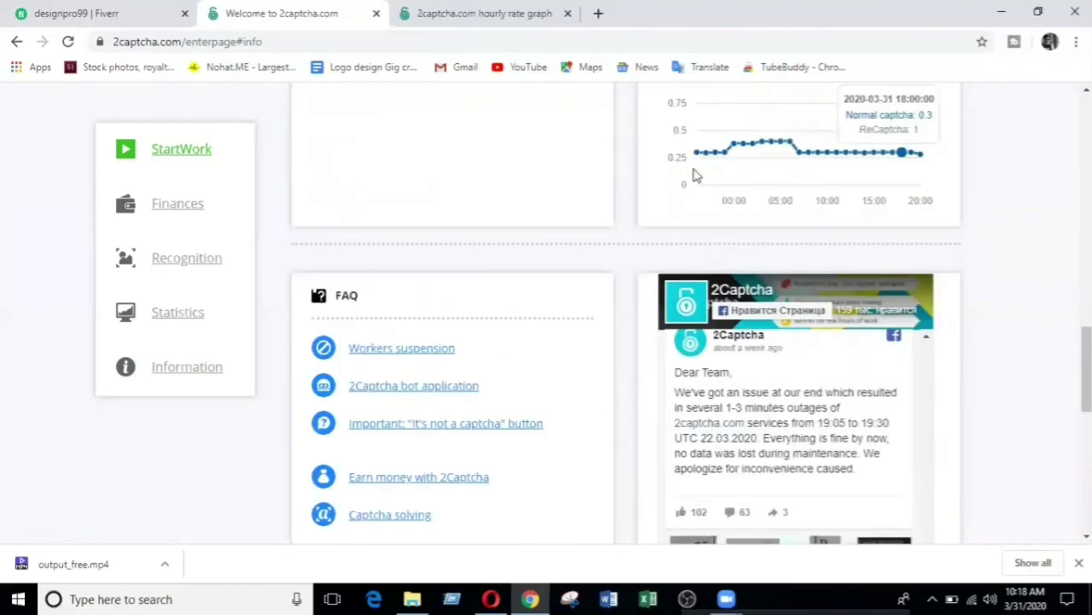
pyautogui.moveTo(840, 171)
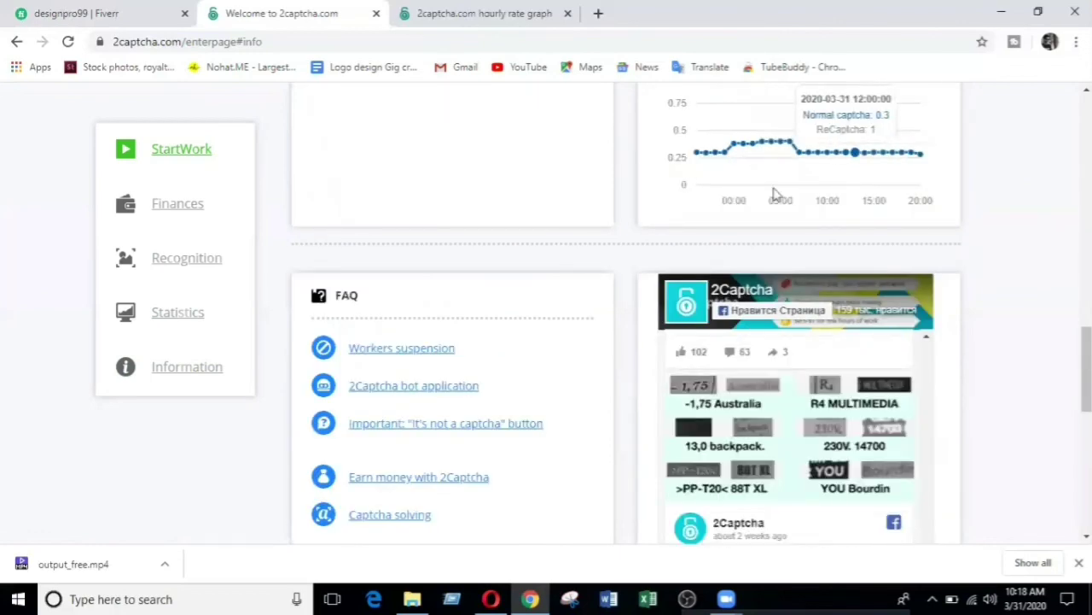
pyautogui.scroll(1, 720, 279)
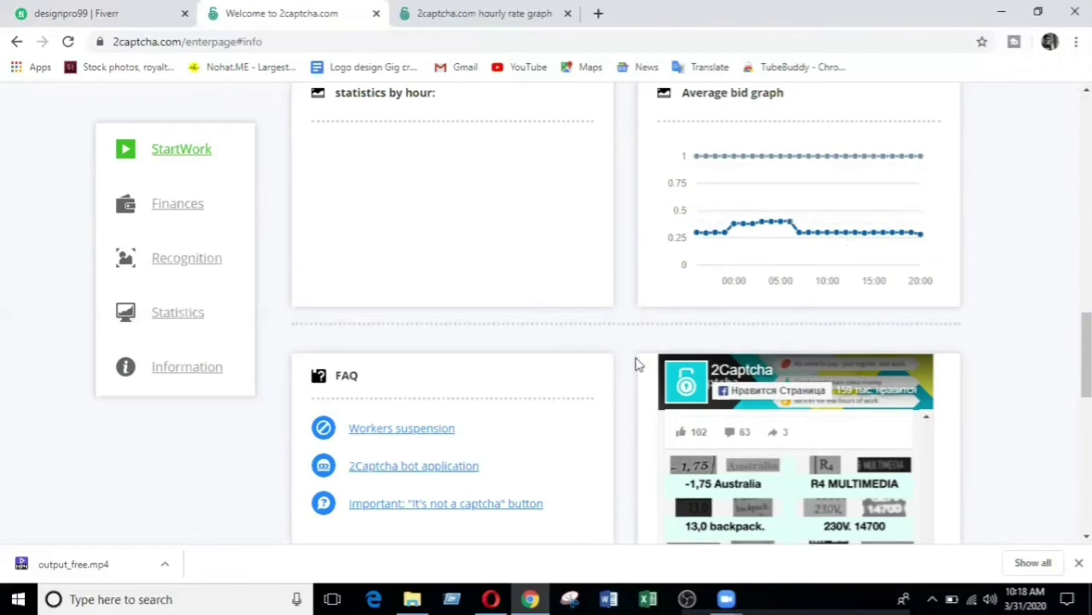
pyautogui.scroll(1, 636, 364)
pyautogui.scroll(-5, 636, 364)
pyautogui.scroll(-3, 726, 419)
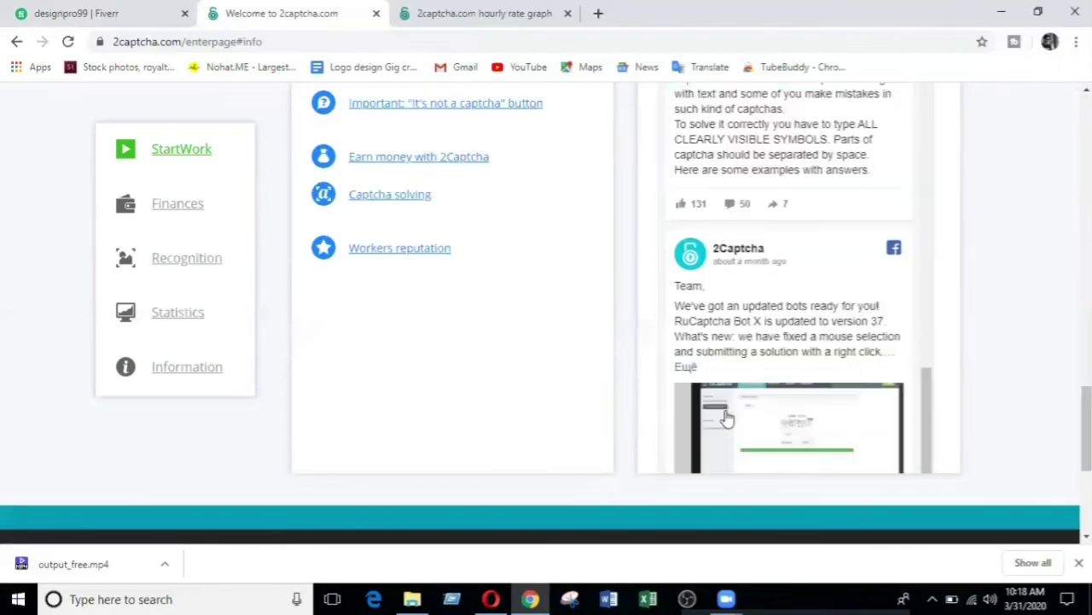
pyautogui.scroll(1, 357, 306)
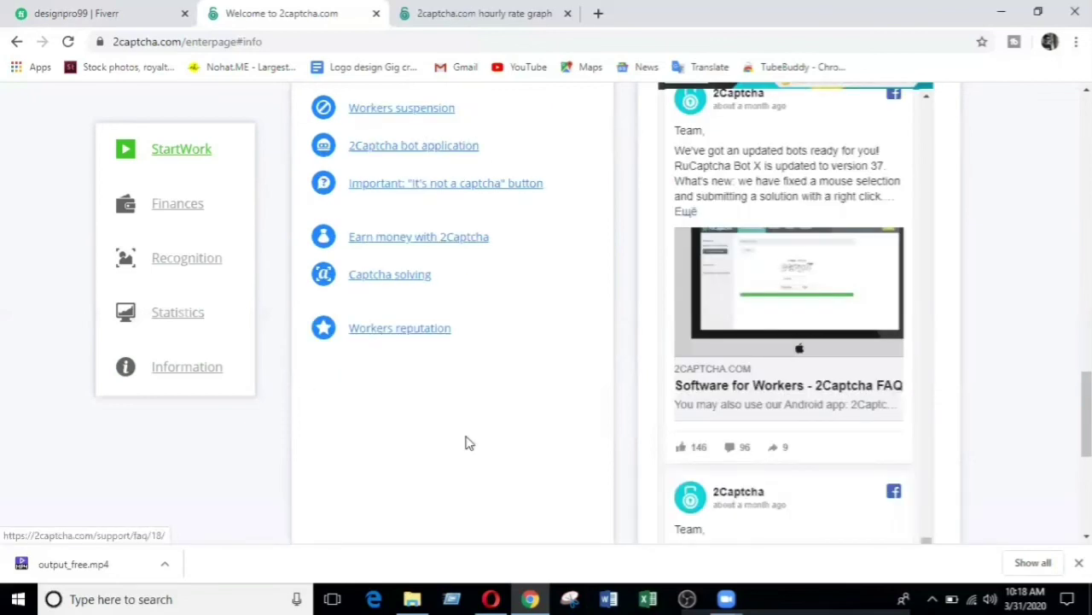
pyautogui.scroll(1, 465, 442)
pyautogui.scroll(-1, 437, 317)
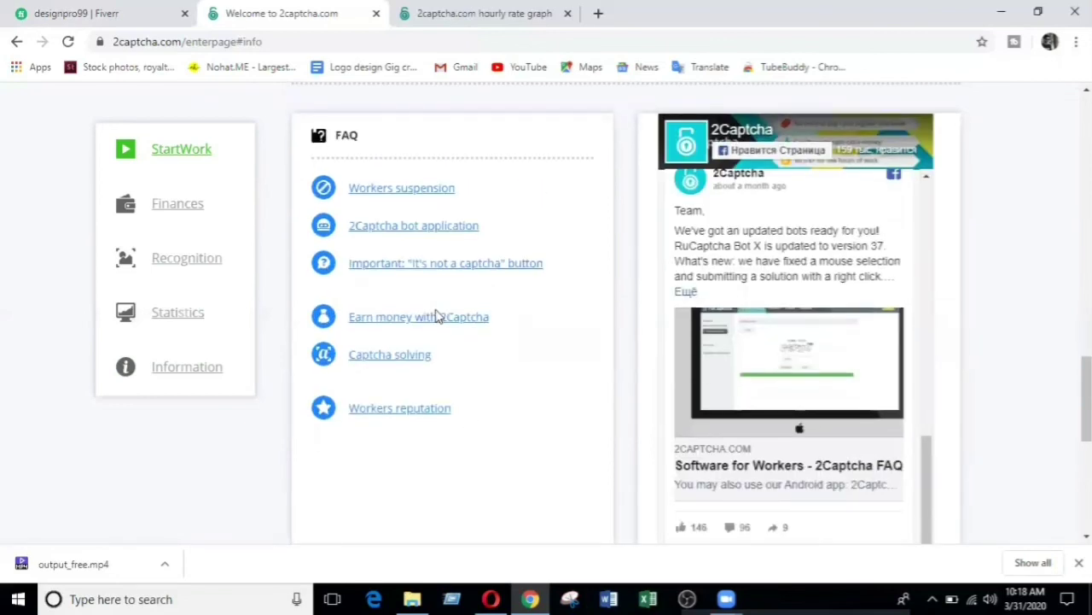
# - Review the balance and the count of captchas entered in the Solve captchas statistics, then return to the dashboard header
pyautogui.scroll(10, 437, 316)
pyautogui.scroll(3, 436, 315)
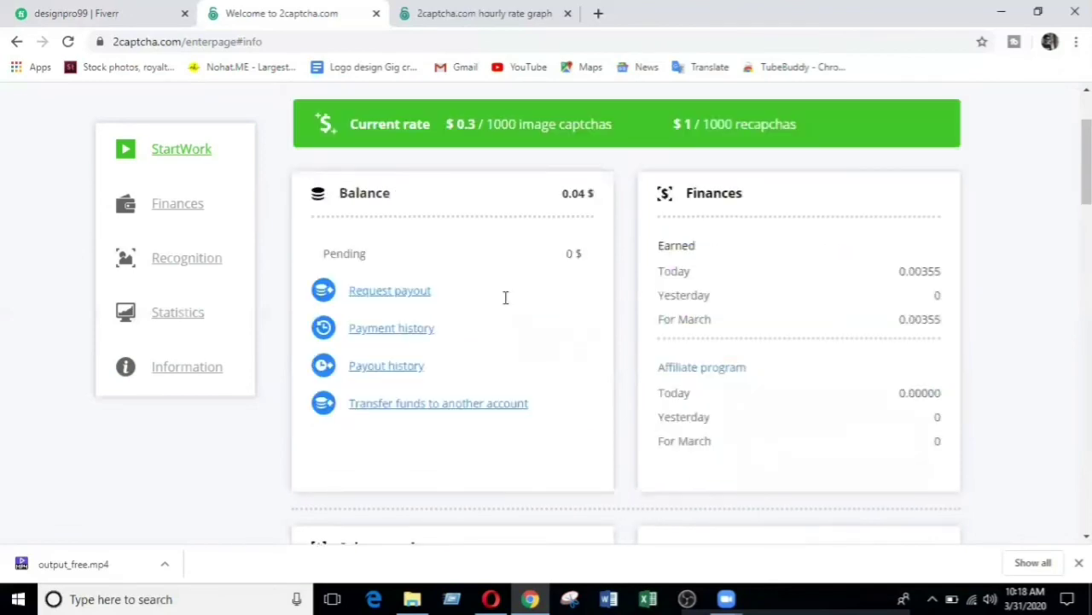
pyautogui.scroll(-3, 500, 342)
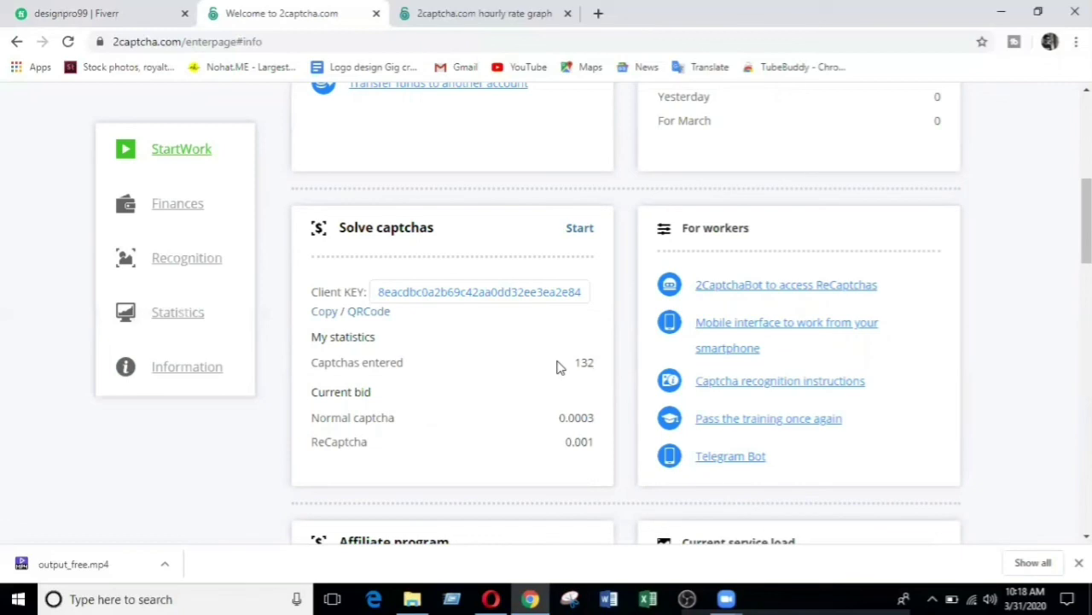
pyautogui.tripleClick(601, 365)
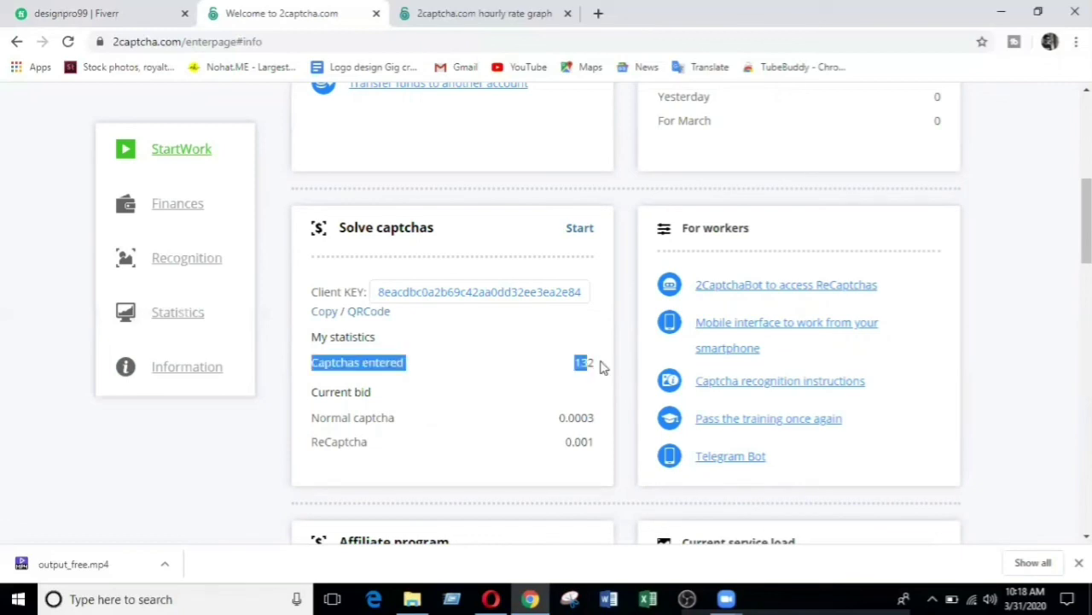
pyautogui.click(559, 384)
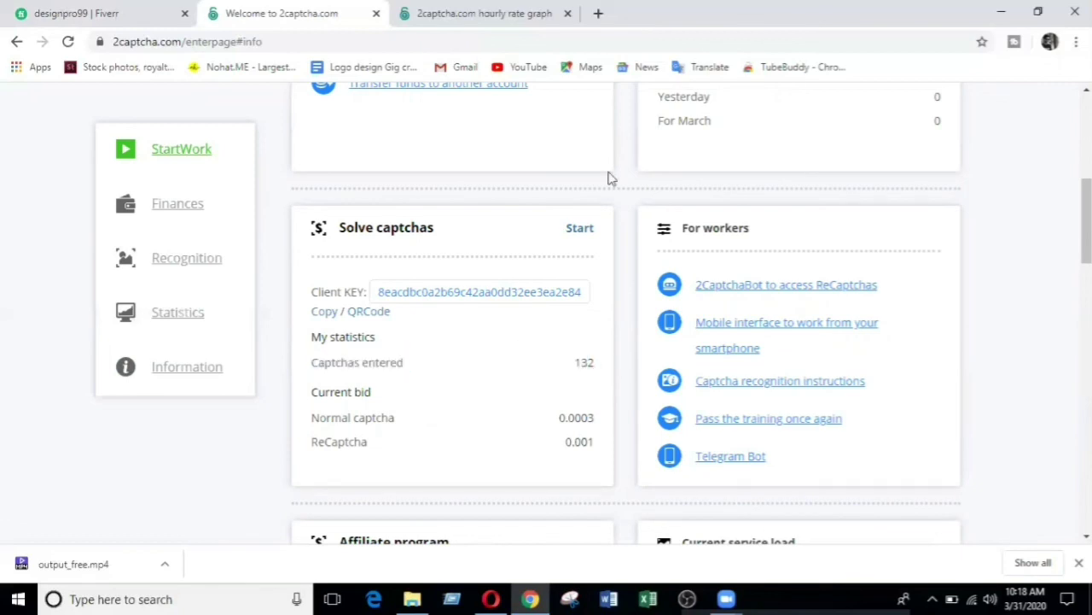
pyautogui.scroll(5, 609, 176)
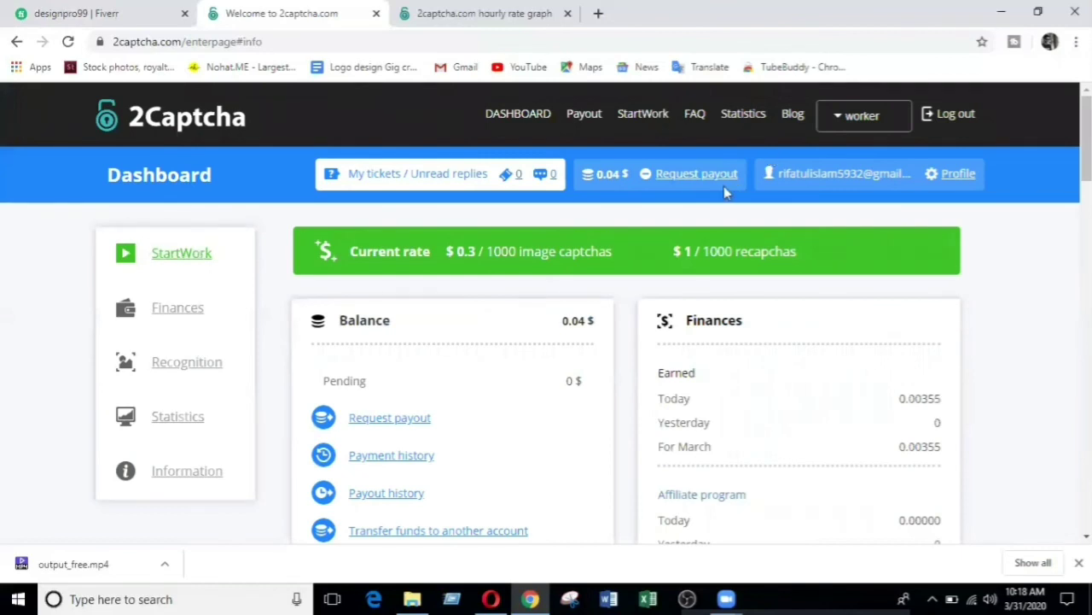